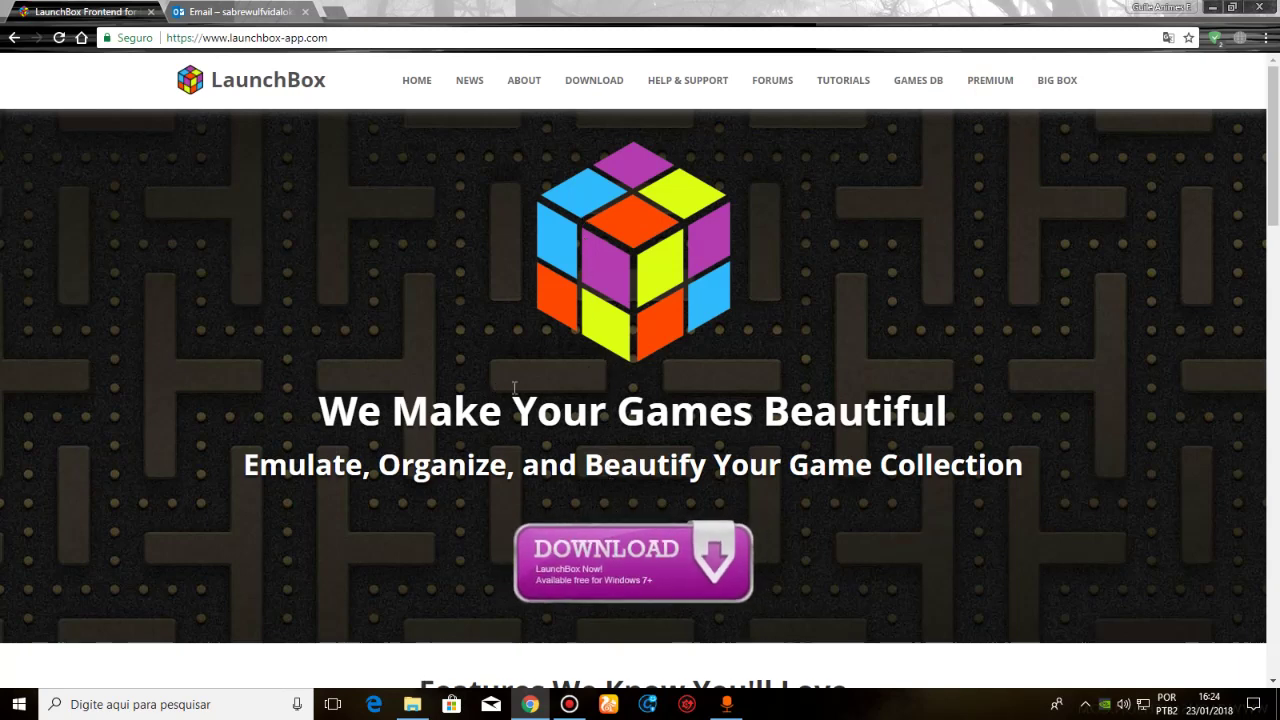
- Start the LaunchBox setup download from the link in the LaunchBox email in the Outlook inbox, and cancel it
{"action": "left_click", "coordinate": [650, 550]}
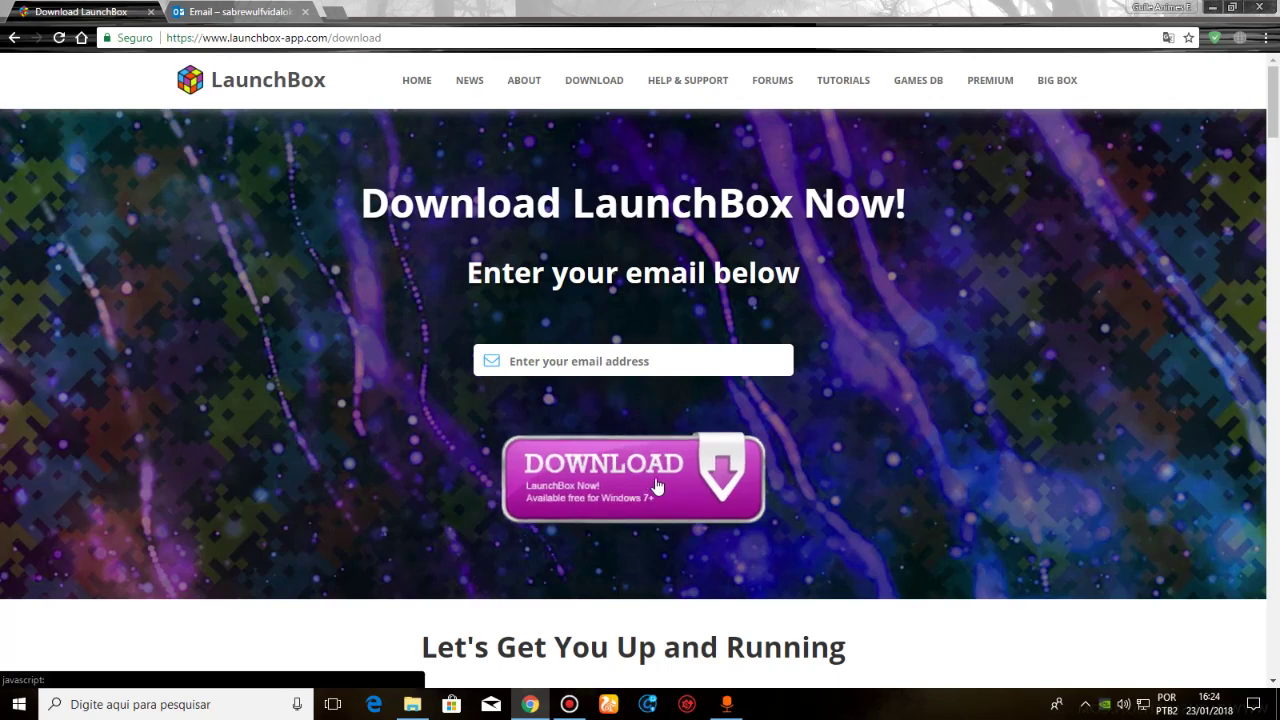
{"action": "left_click", "coordinate": [238, 11]}
{"action": "left_click", "coordinate": [503, 188]}
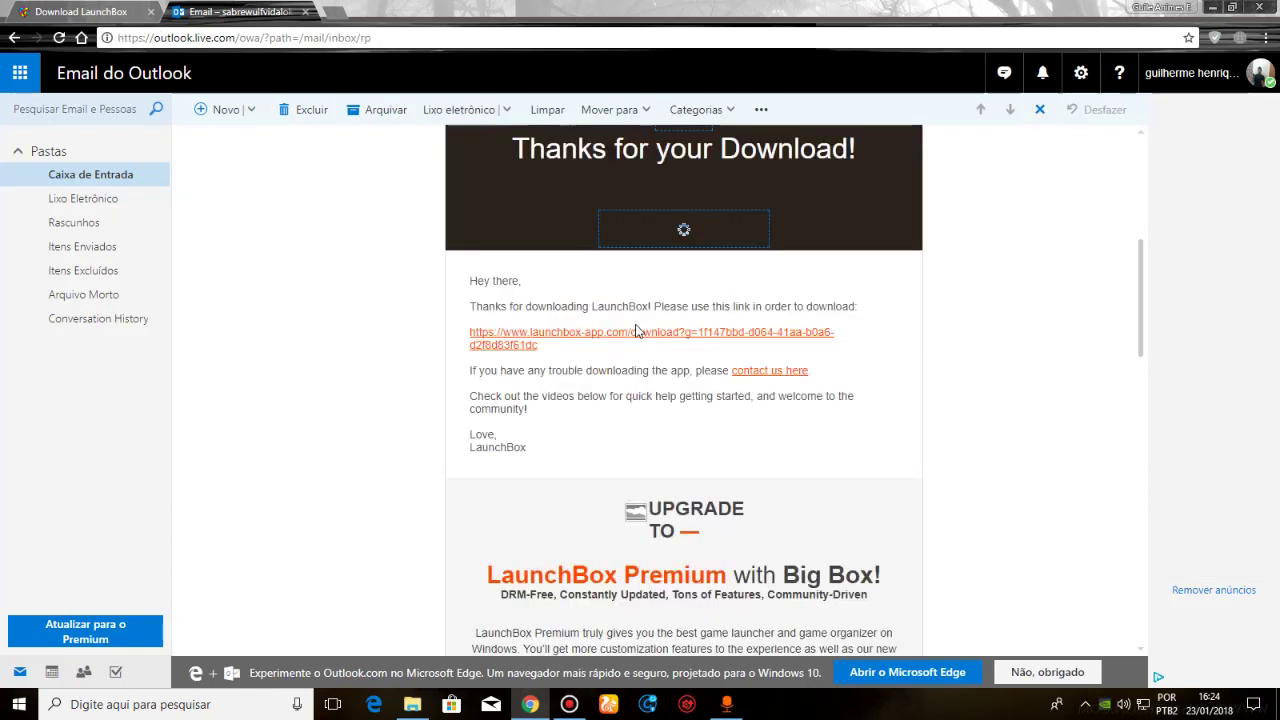
{"action": "scroll", "coordinate": [634, 330], "scroll_direction": "down", "scroll_amount": 4}
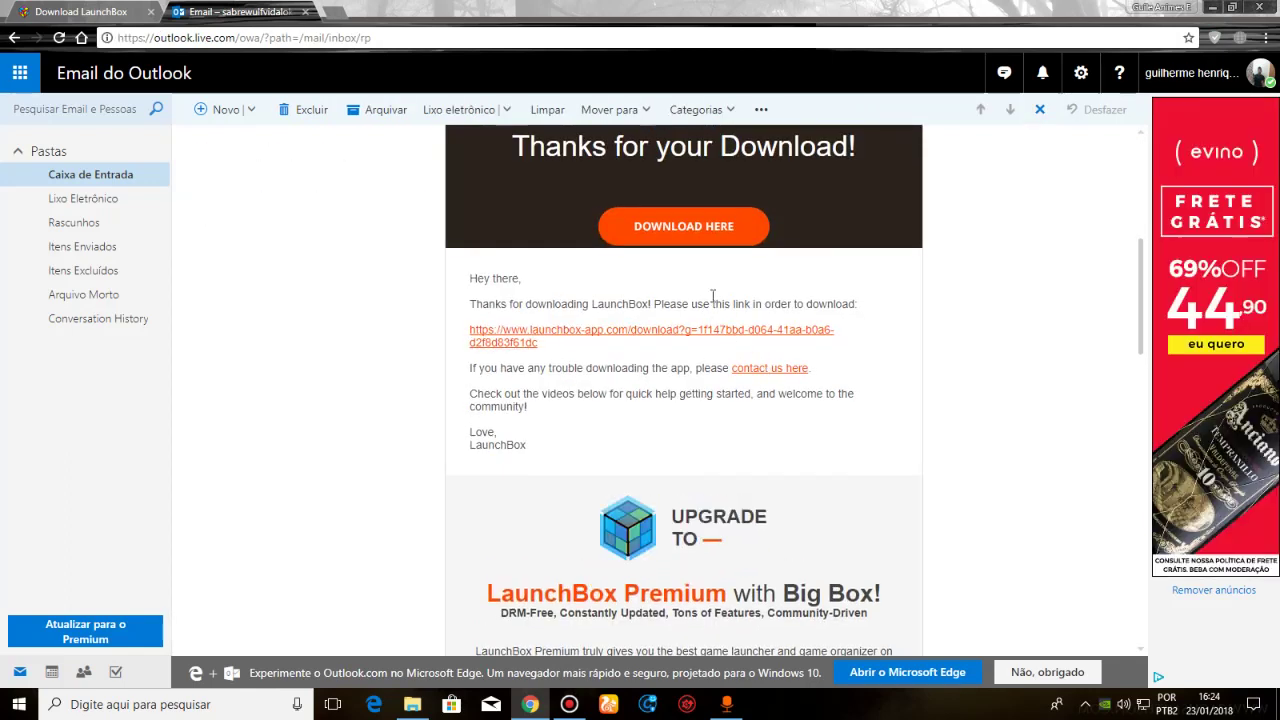
{"action": "left_click", "coordinate": [660, 228]}
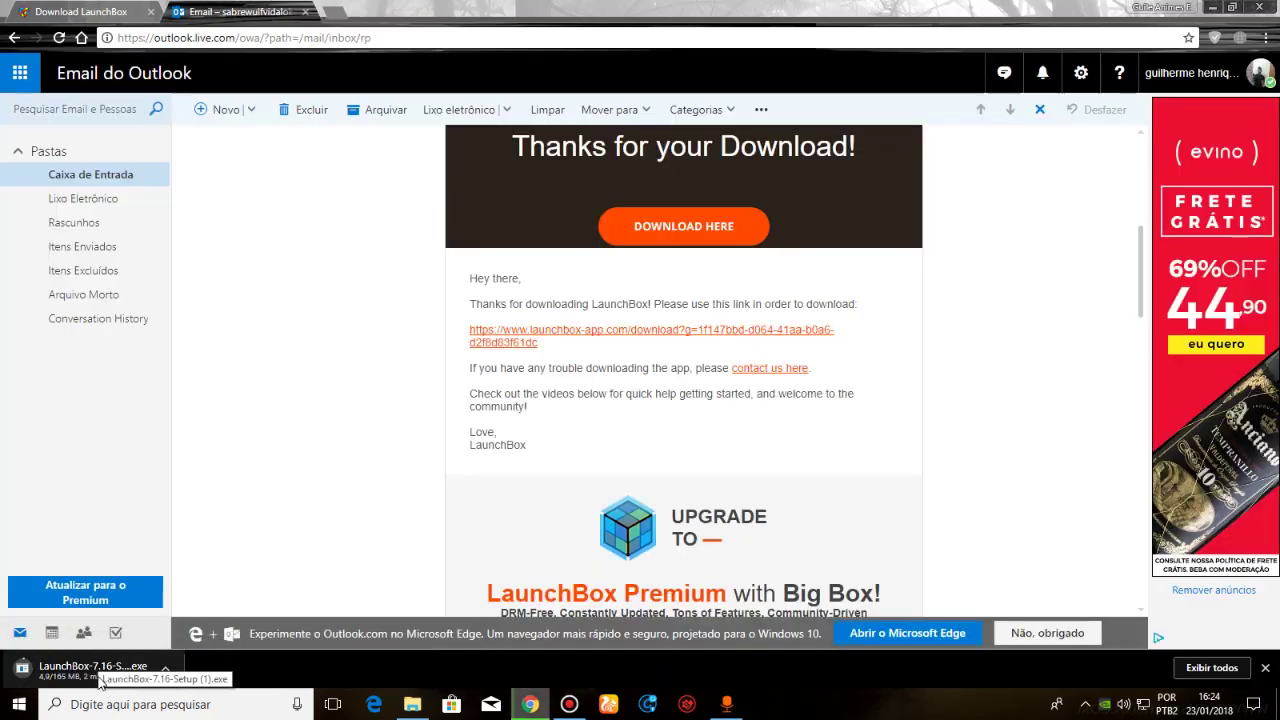
{"action": "right_click", "coordinate": [99, 676]}
{"action": "left_click", "coordinate": [124, 666]}
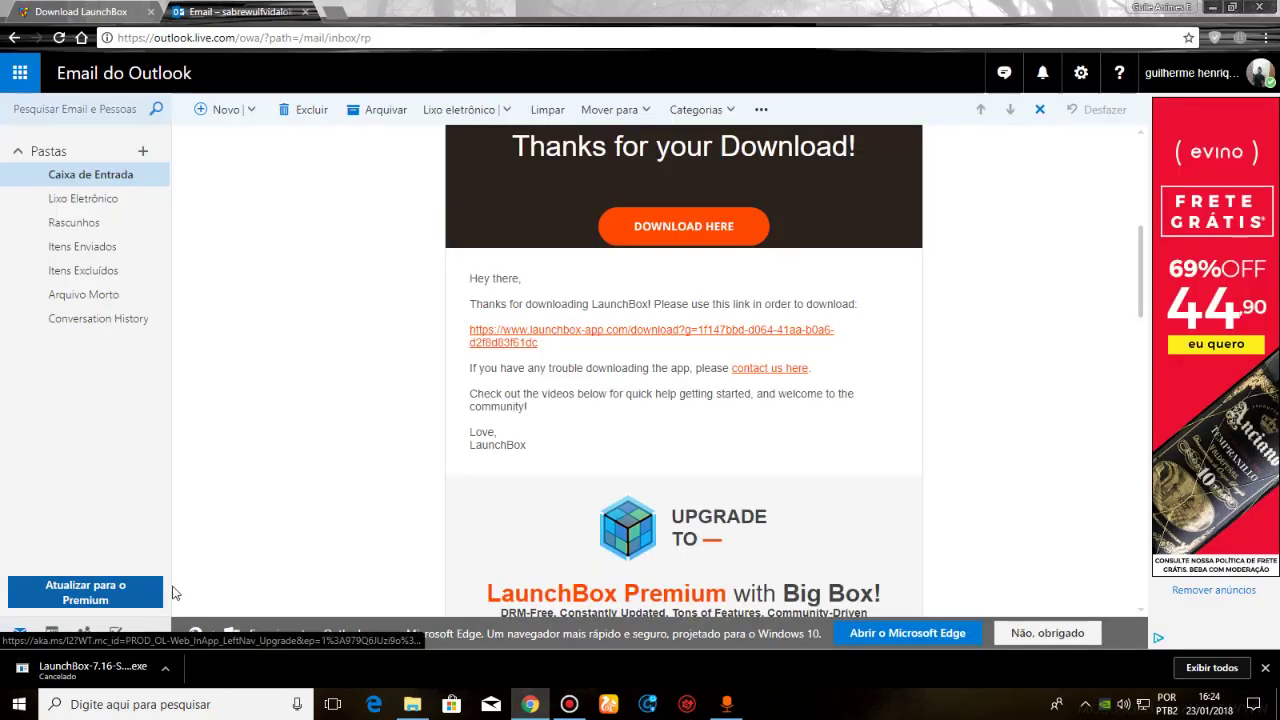
- Switch to File Explorer and run the LaunchBox 7.16 setup file from the Downloads folder as administrator
{"action": "key", "text": "alt+Tab"}
{"action": "key", "text": "alt+Tab"}
{"action": "left_click", "coordinate": [66, 200]}
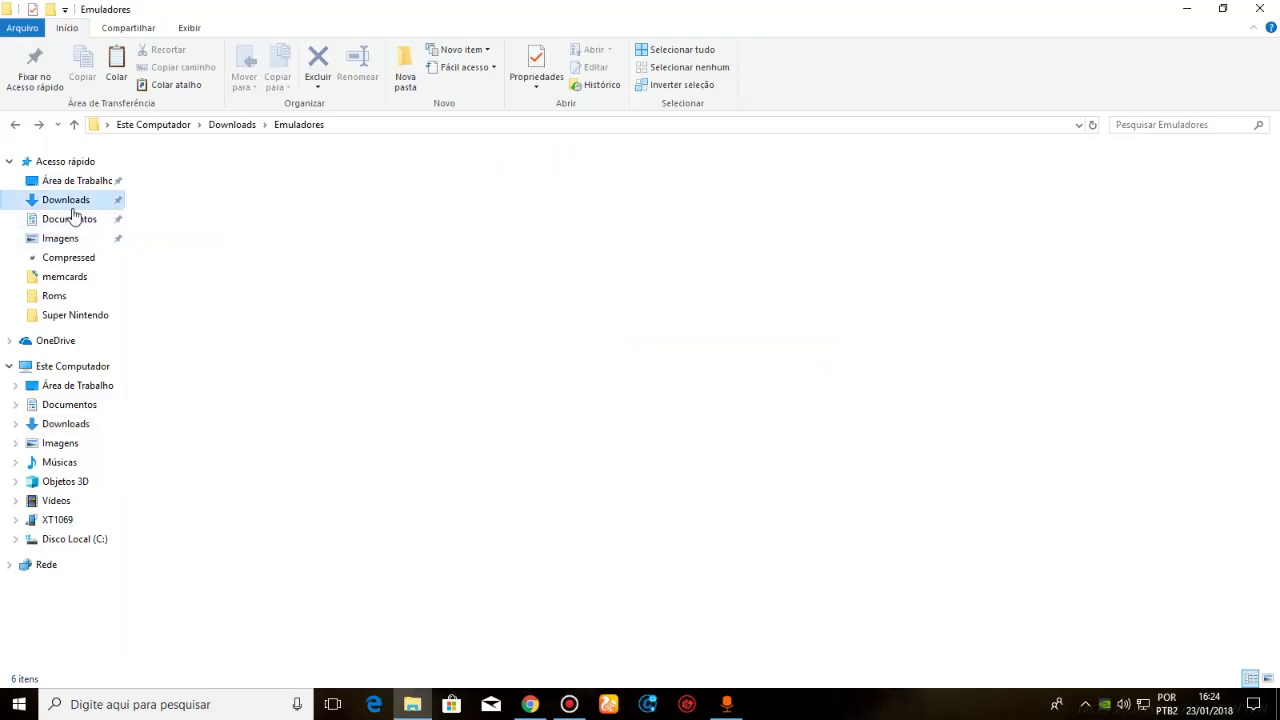
{"action": "left_click", "coordinate": [620, 335]}
{"action": "right_click", "coordinate": [620, 335]}
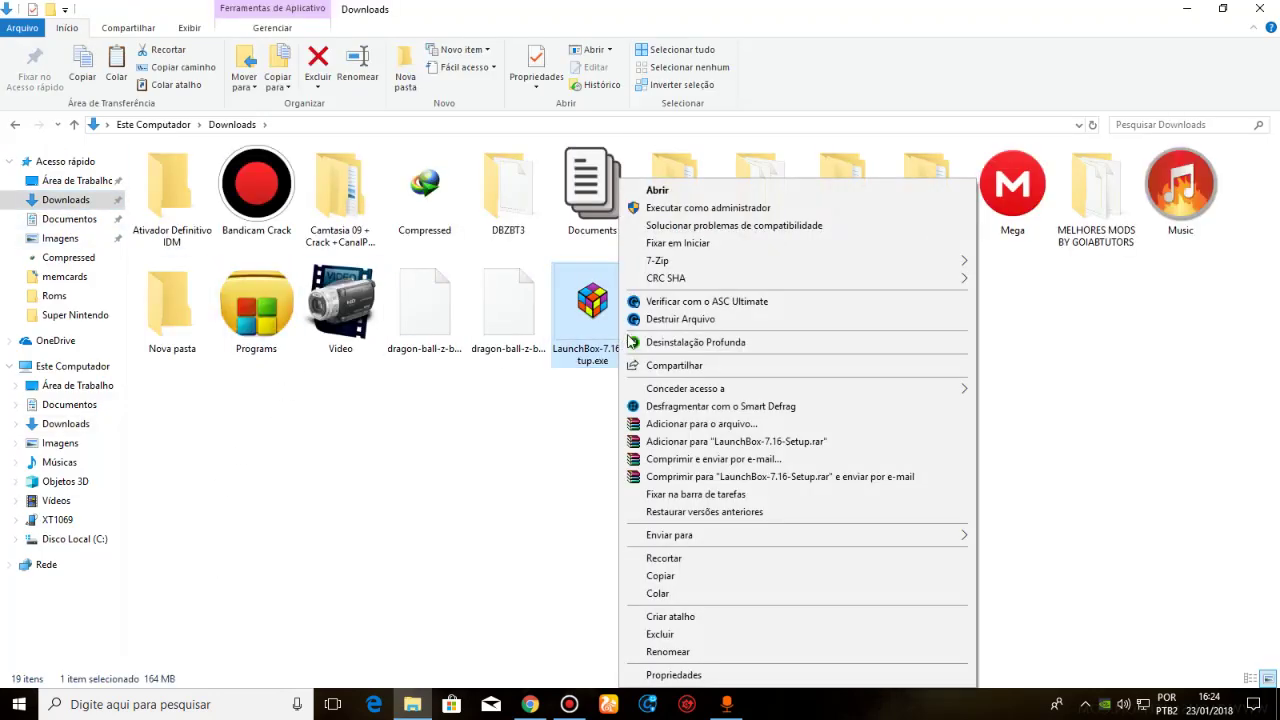
{"action": "left_click", "coordinate": [697, 208]}
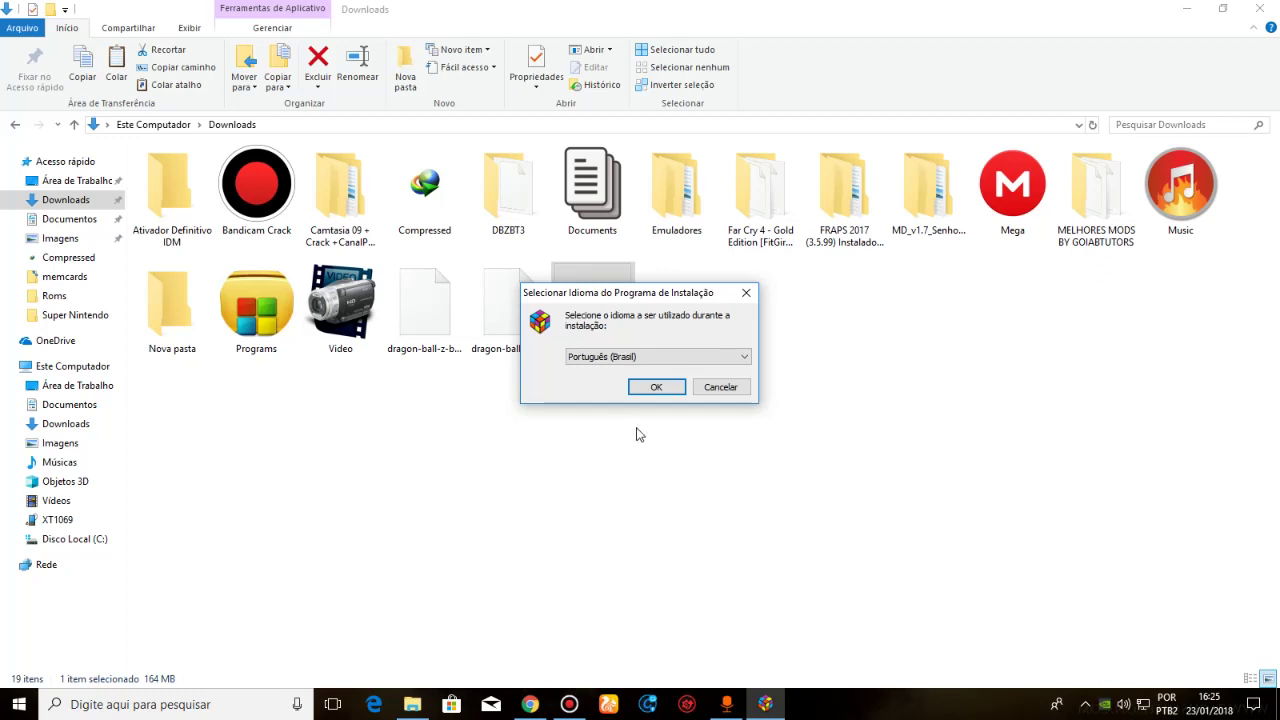
- Choose Português (Brasil) as the installer language and accept the LaunchBox licence agreement
{"action": "left_click", "coordinate": [660, 390]}
{"action": "left_click", "coordinate": [560, 432]}
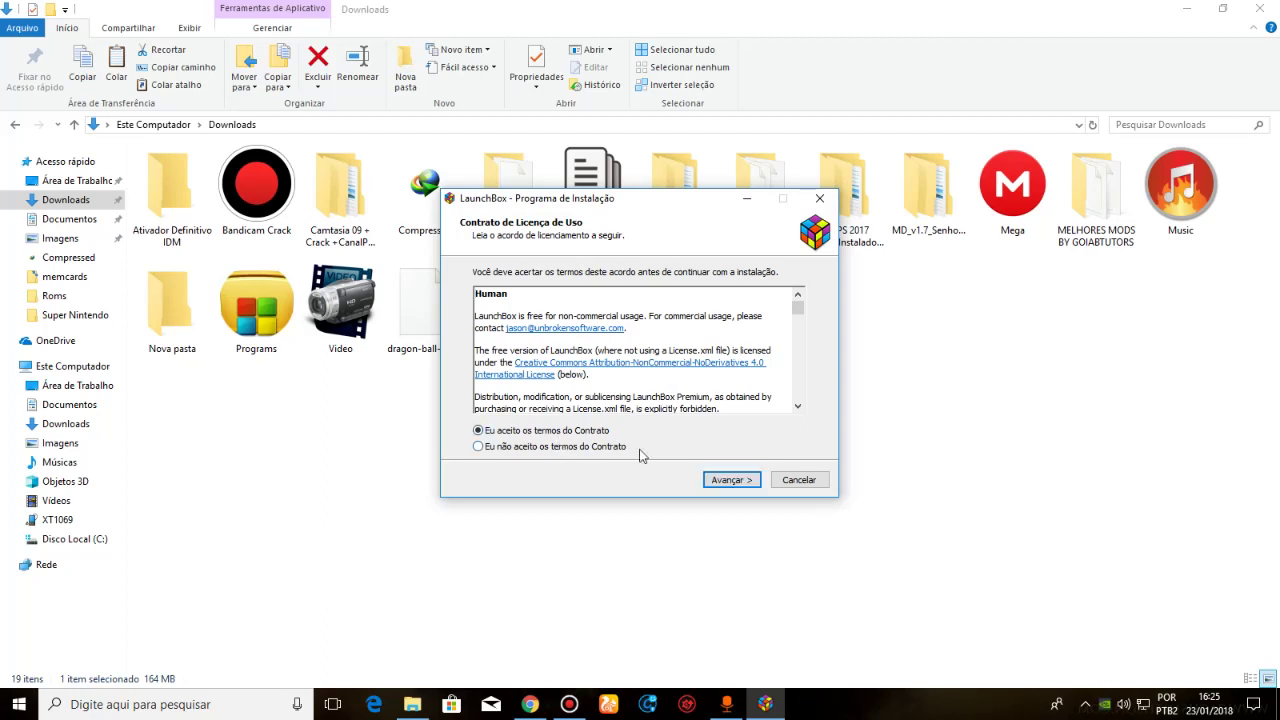
{"action": "left_click", "coordinate": [720, 480]}
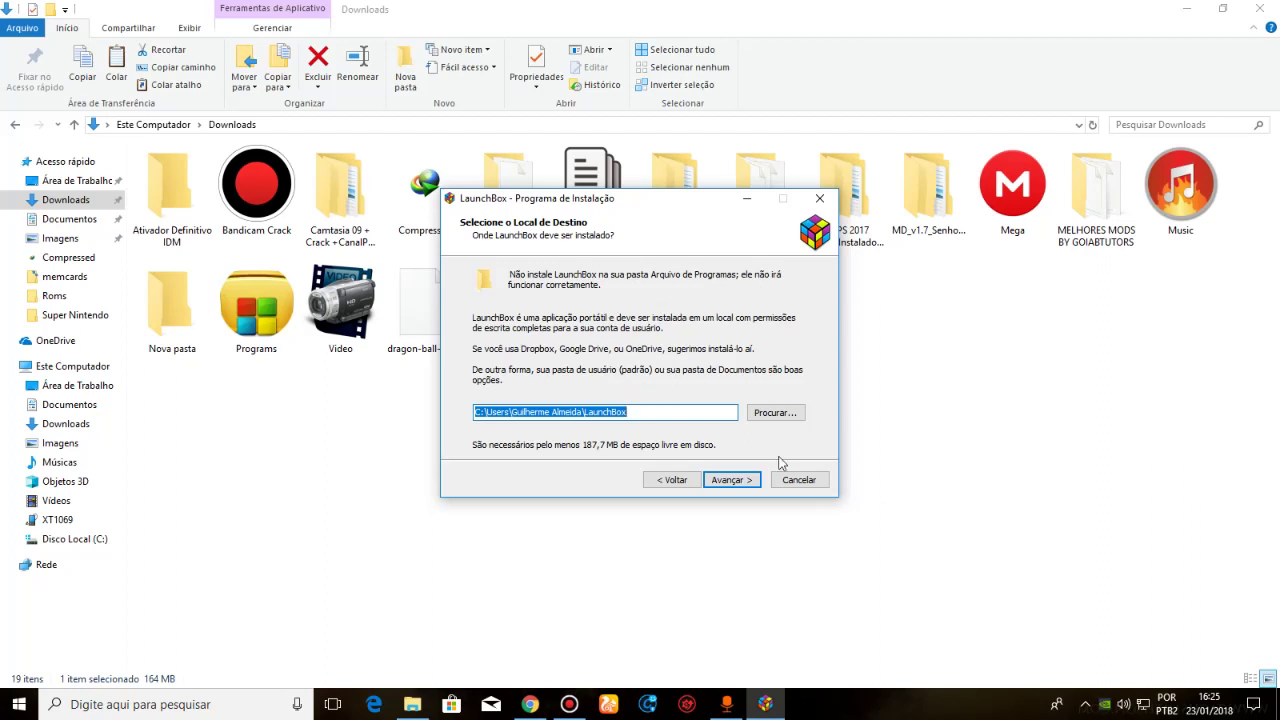
- Install LaunchBox with the default destination and Start menu folder, enabling the creation of desktop icons
{"action": "left_click", "coordinate": [728, 480]}
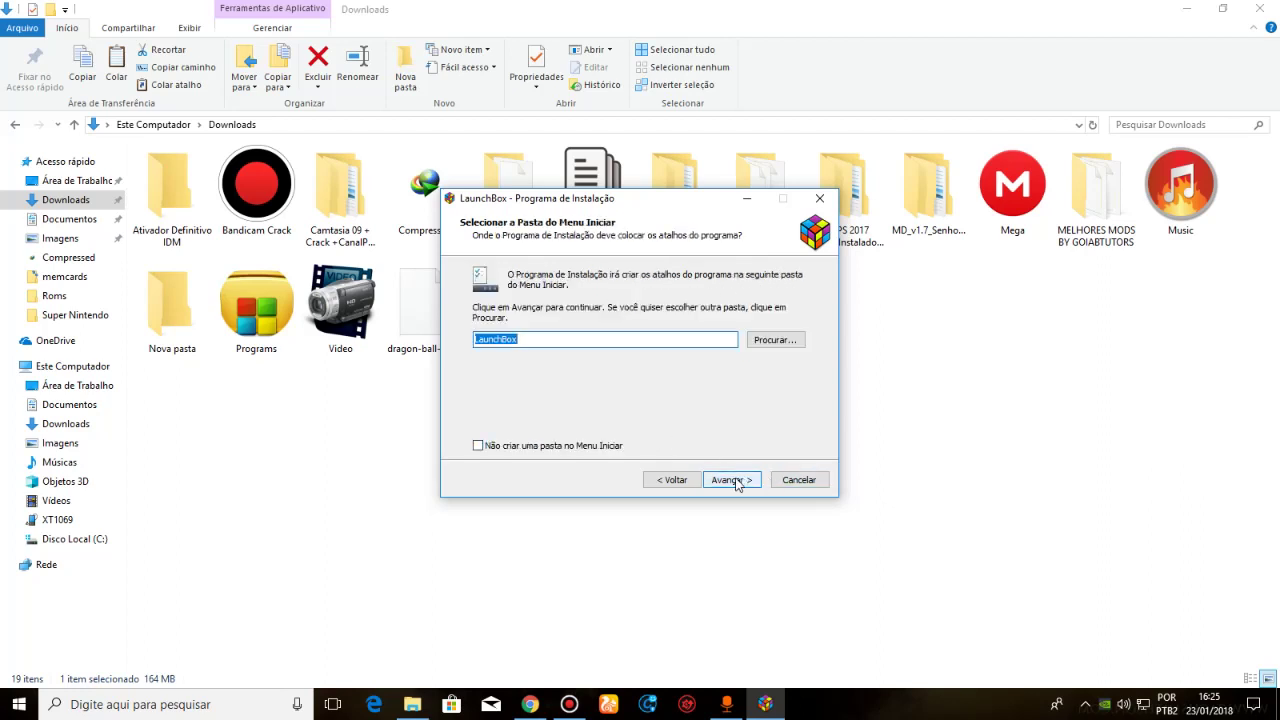
{"action": "left_click", "coordinate": [736, 481]}
{"action": "left_click", "coordinate": [508, 322]}
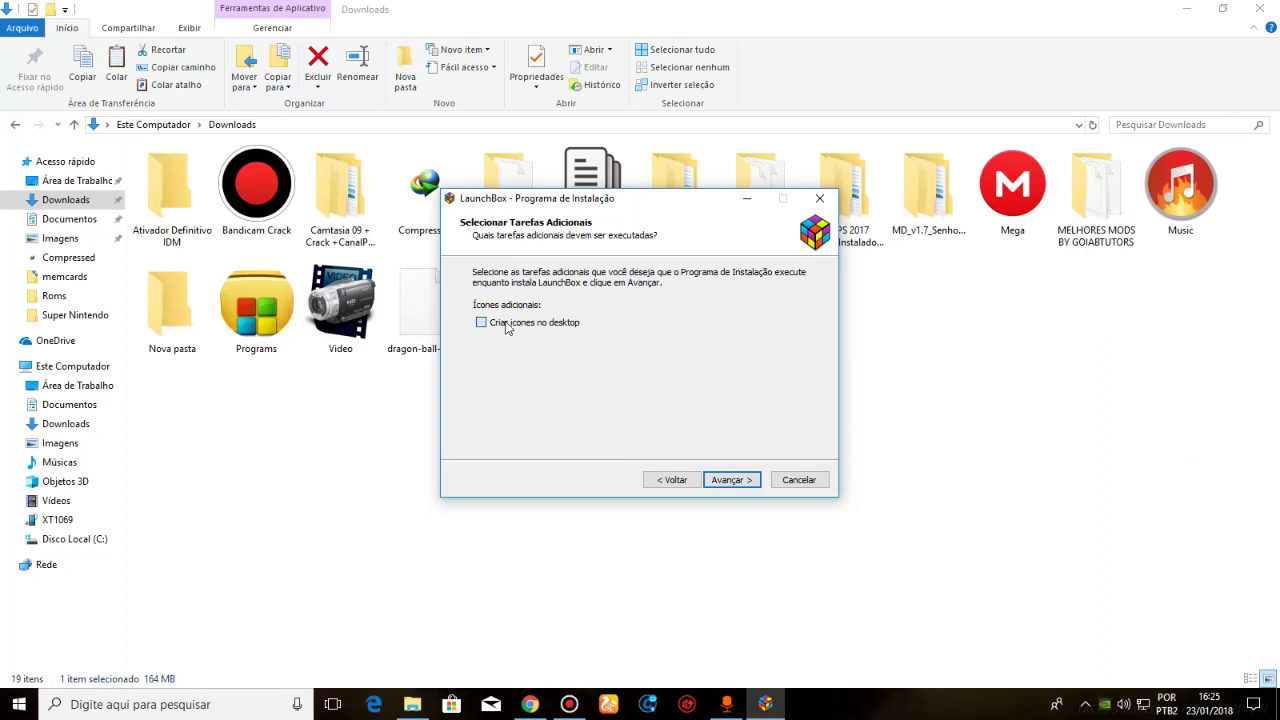
{"action": "left_click", "coordinate": [732, 478]}
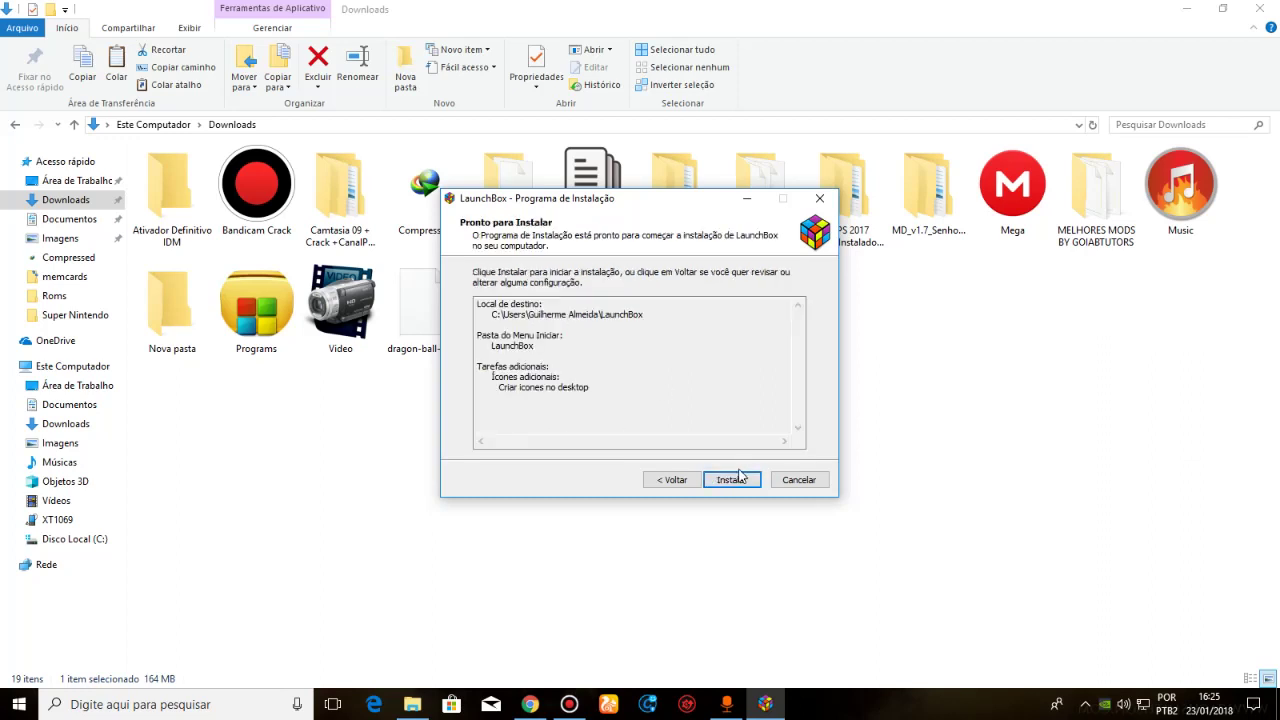
{"action": "left_click", "coordinate": [739, 476]}
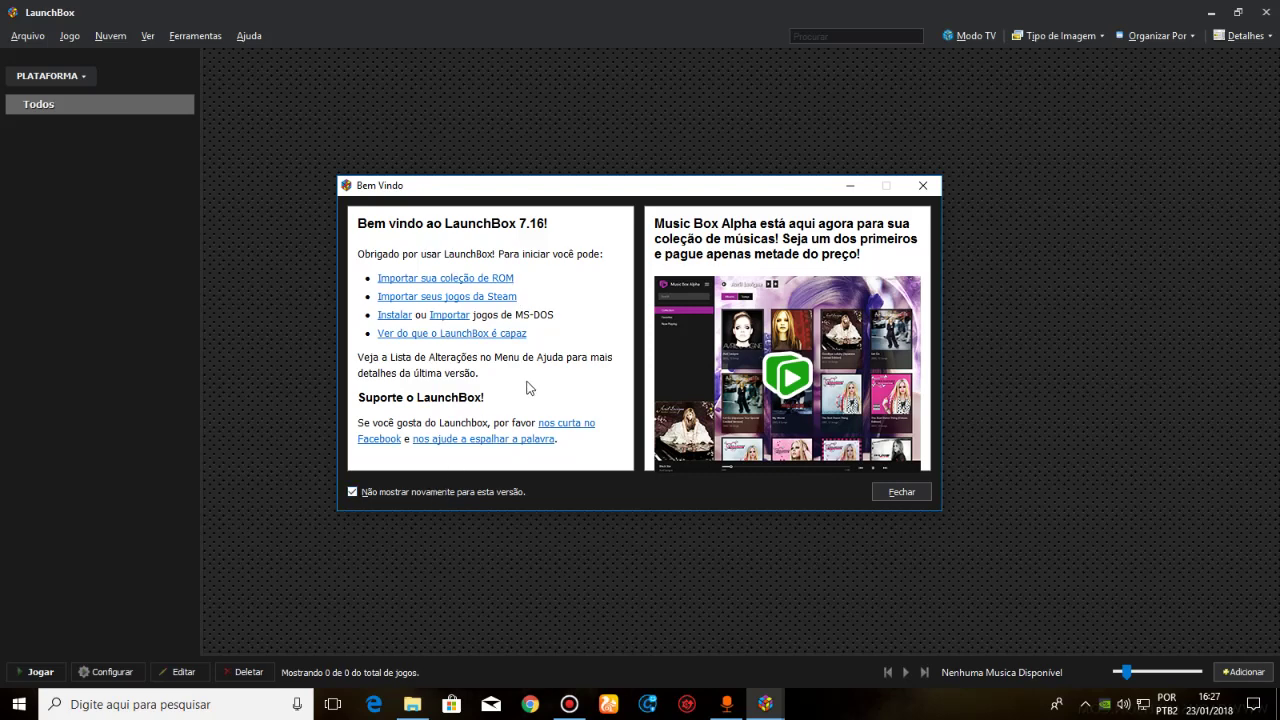
- Close the LaunchBox welcome window and the Adicionar Jogos wizard, and show the Windows desktop
{"action": "left_click", "coordinate": [913, 493]}
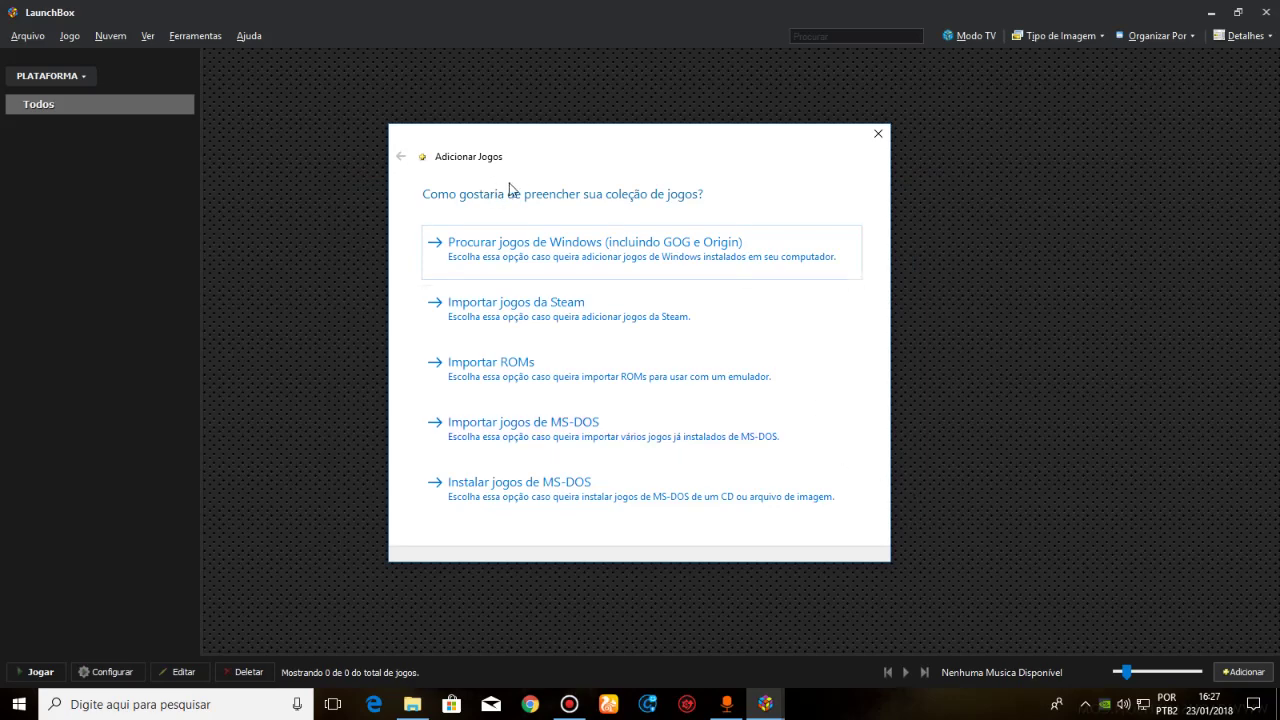
{"action": "left_click", "coordinate": [878, 136]}
{"action": "key", "text": "alt+Tab"}
{"action": "key", "text": "alt+Tab"}
{"action": "key", "text": "alt+Tab"}
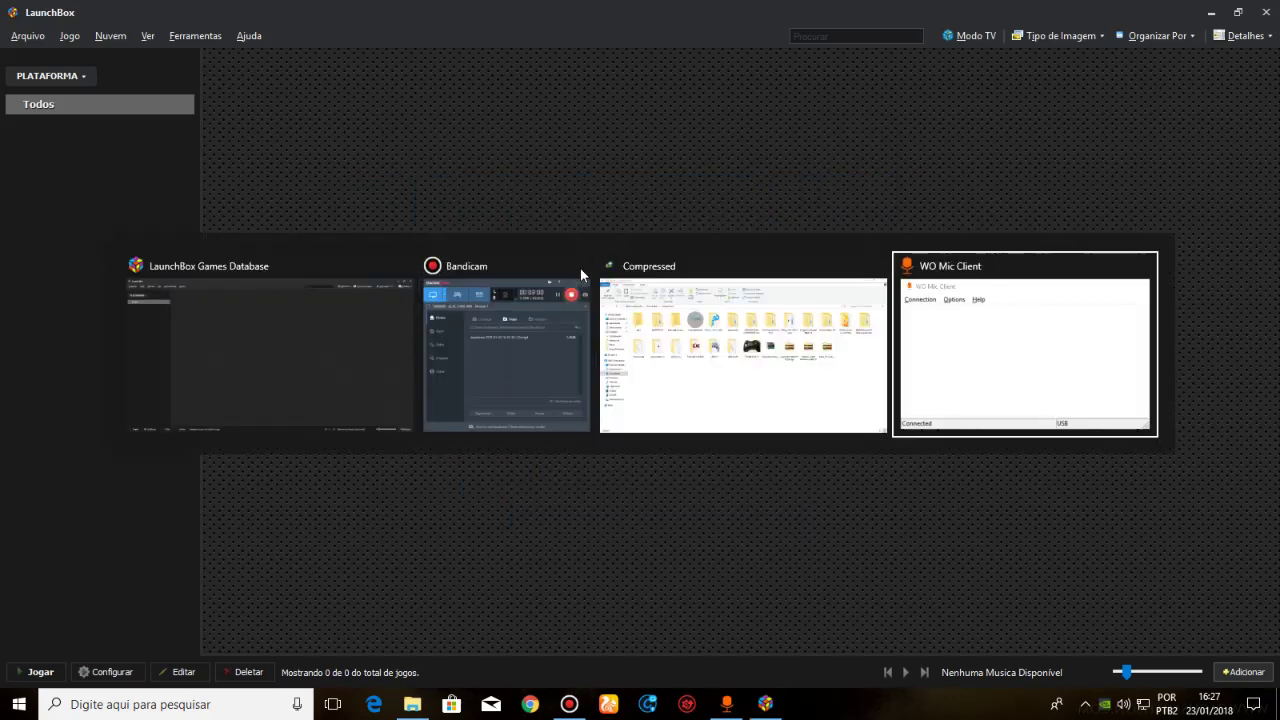
{"action": "key", "text": "alt+Tab"}
{"action": "key", "text": "alt+Tab"}
{"action": "key", "text": "alt+Tab"}
{"action": "key", "text": "super+d"}
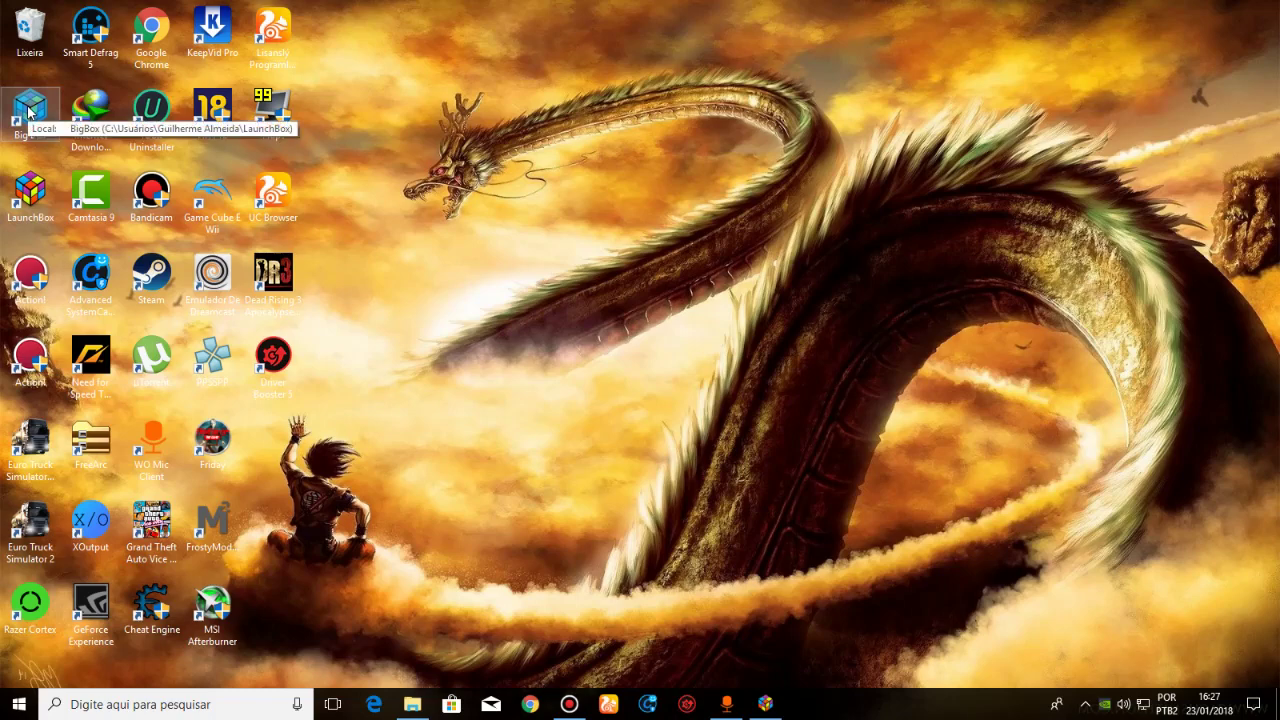
- Open the file location of the LaunchBox desktop shortcut
{"action": "right_click", "coordinate": [35, 199]}
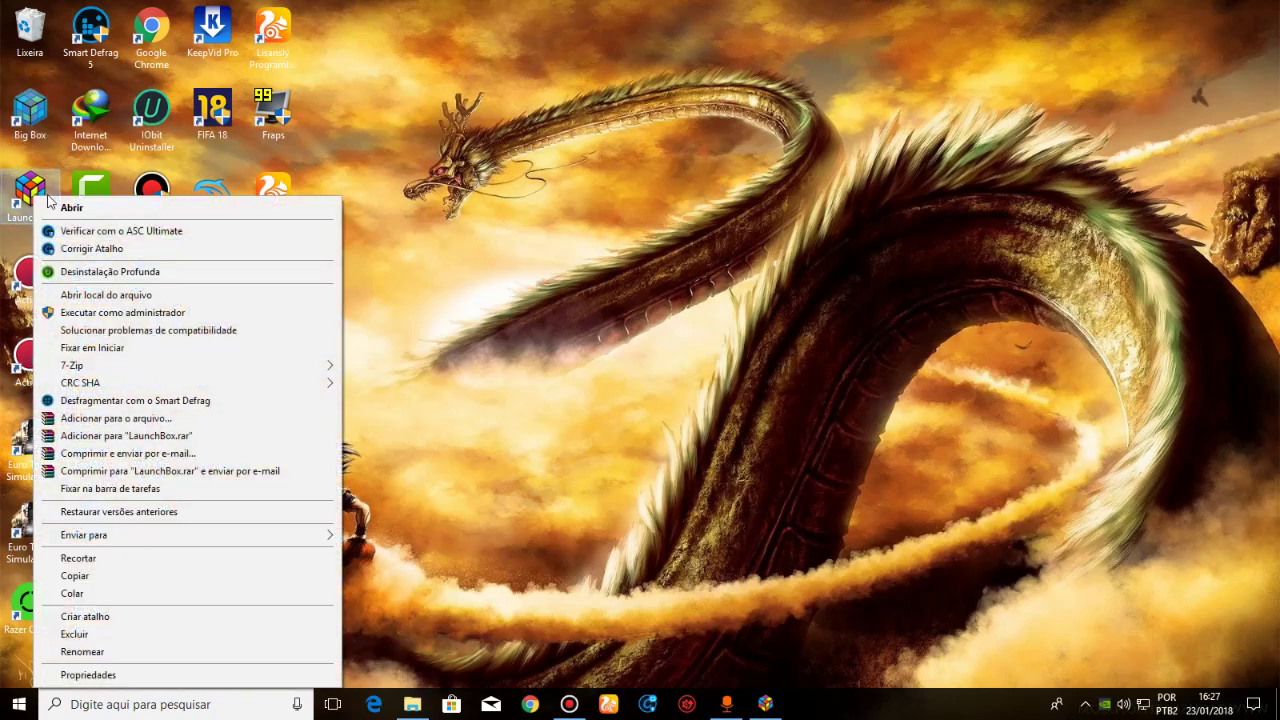
{"action": "right_click", "coordinate": [82, 224]}
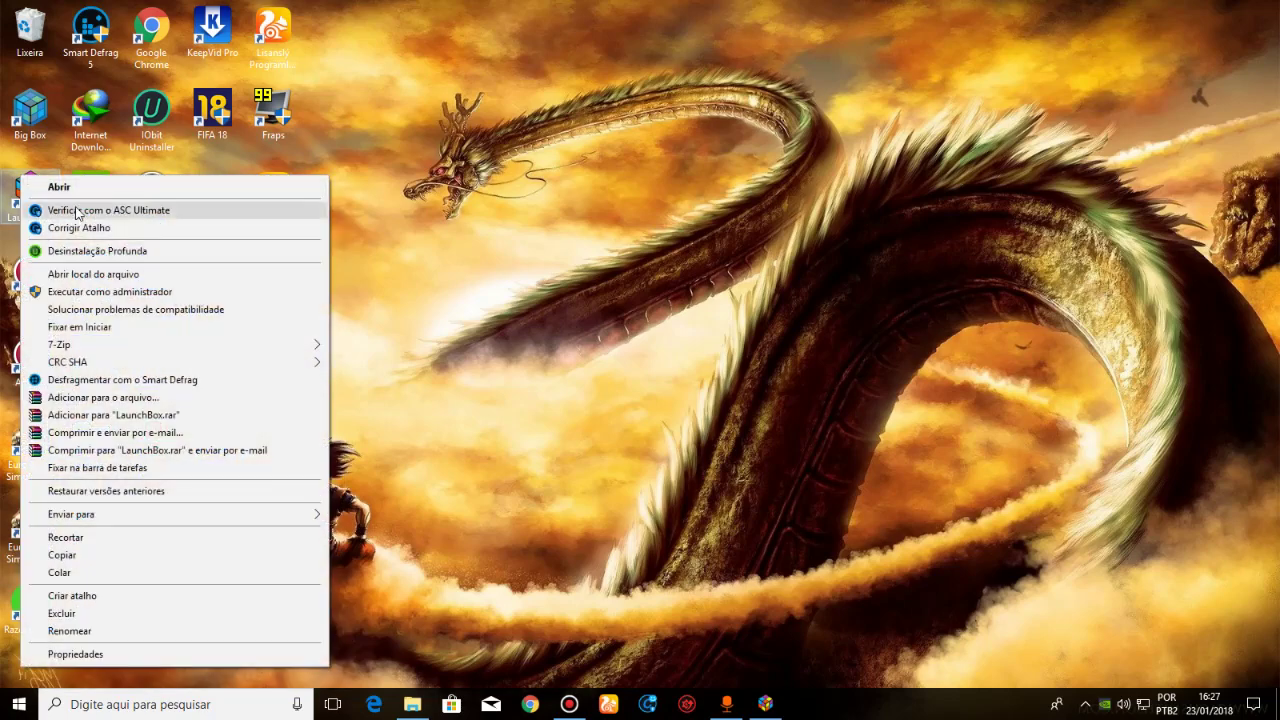
{"action": "left_click", "coordinate": [84, 274]}
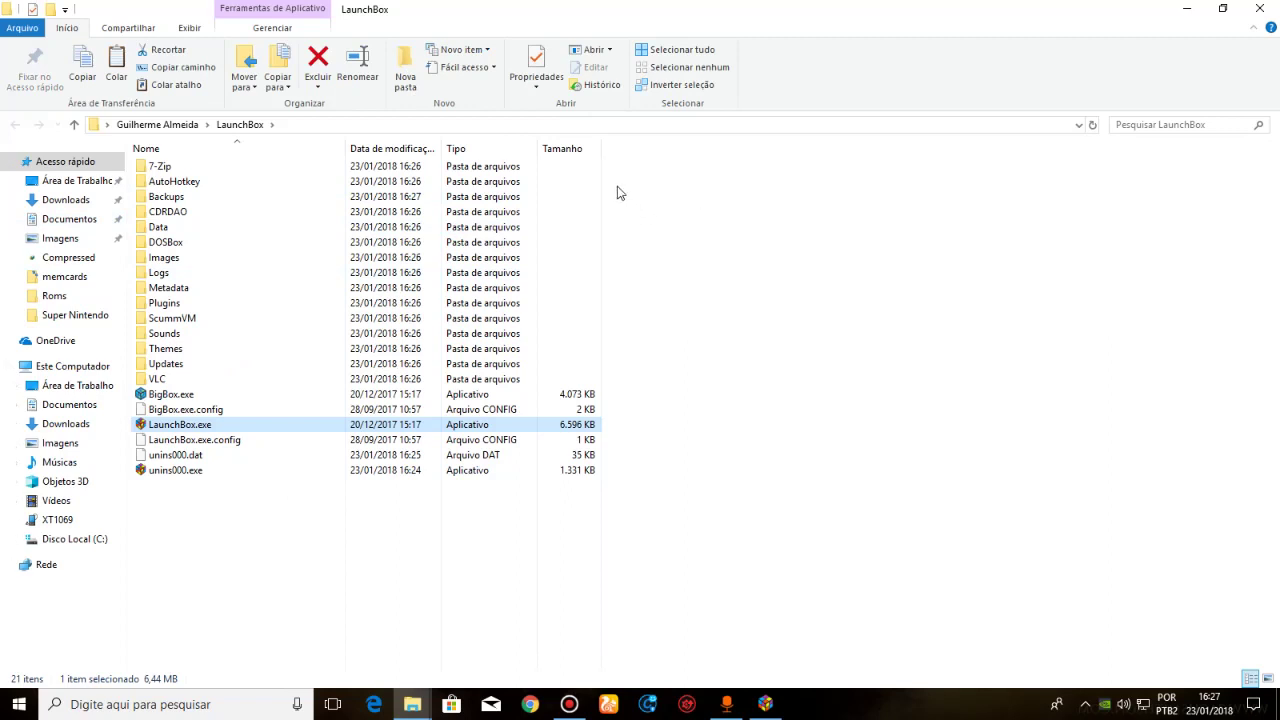
- Create a folder named Emuladores in the LaunchBox installation folder
{"action": "right_click", "coordinate": [710, 212]}
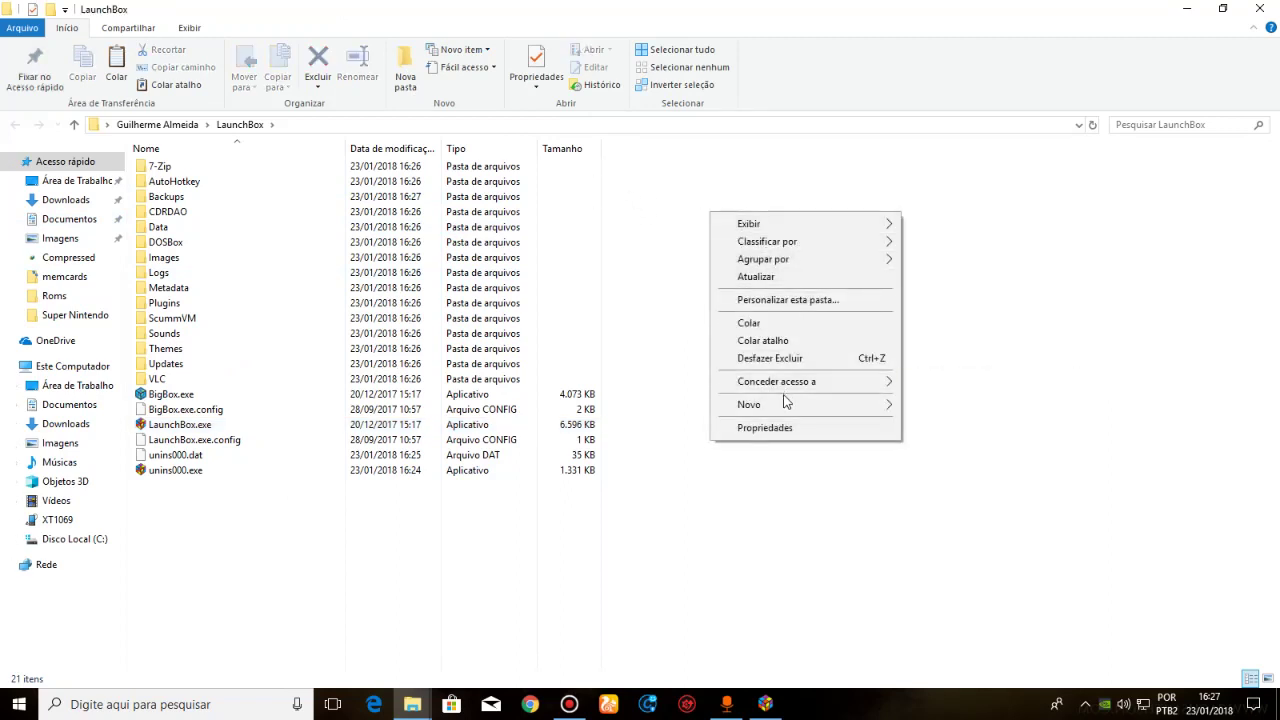
{"action": "mouse_move", "coordinate": [805, 410]}
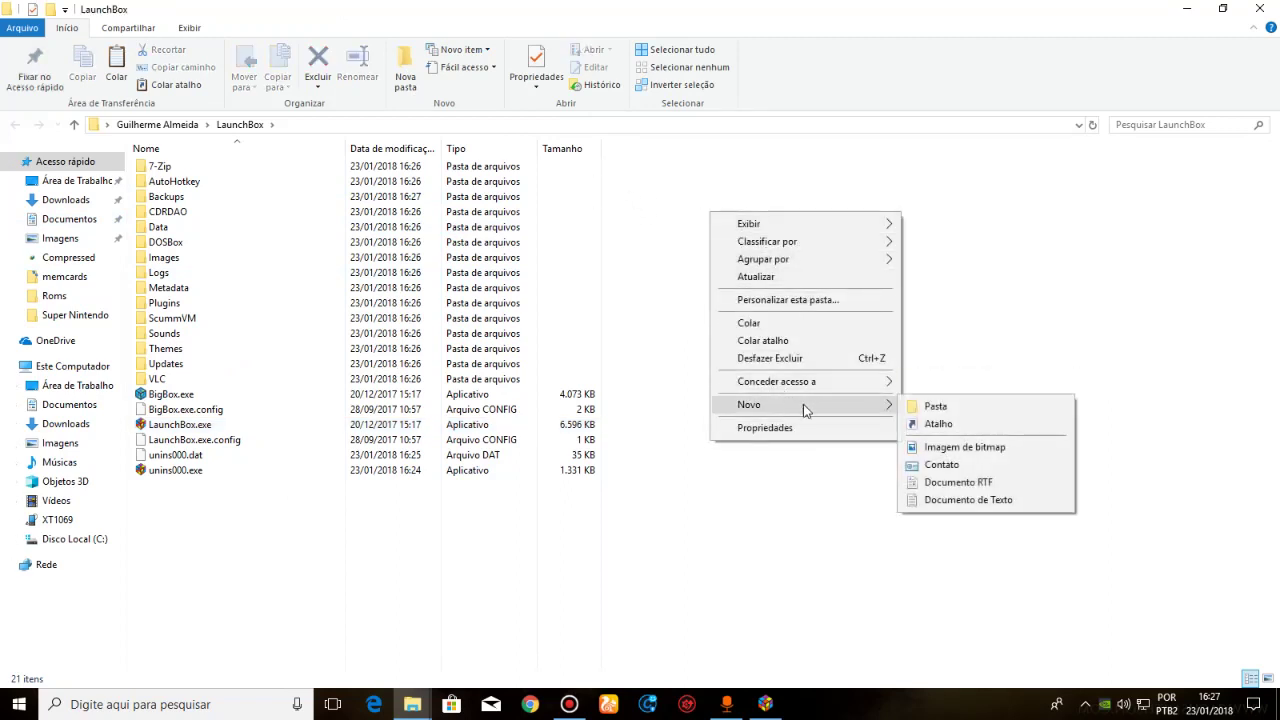
{"action": "left_click", "coordinate": [913, 408]}
{"action": "type", "text": "Em"}
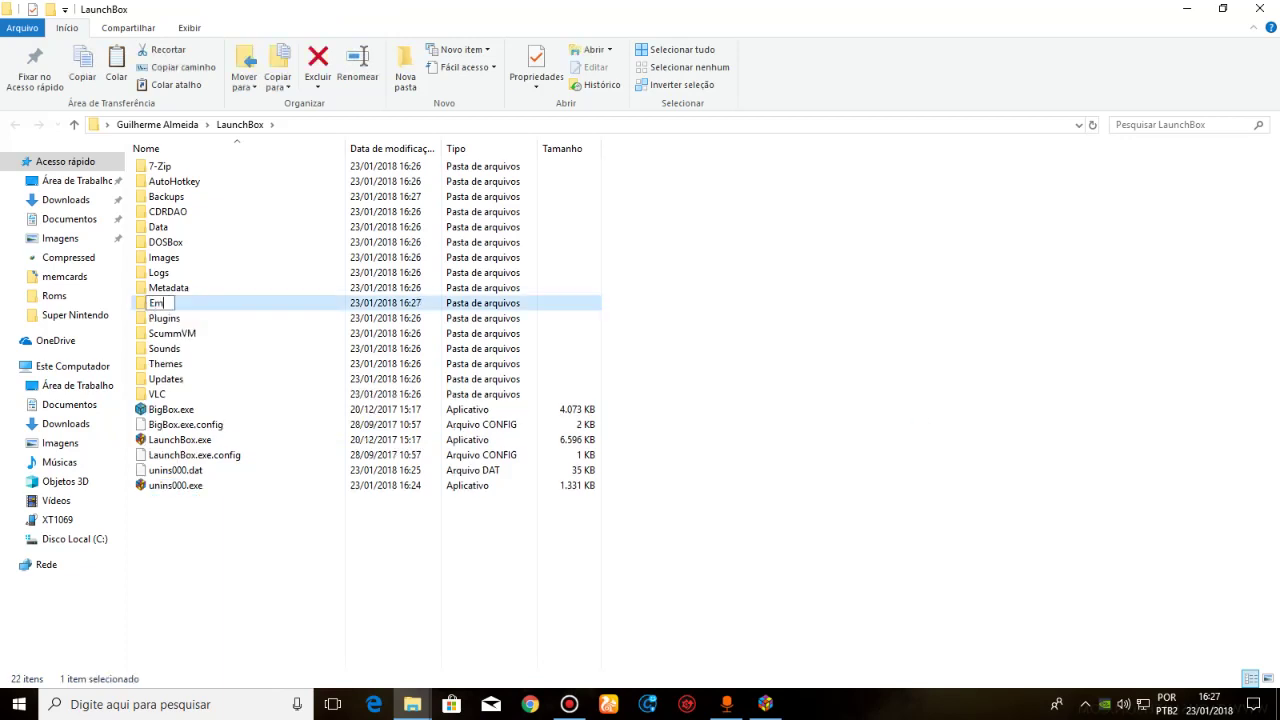
{"action": "type", "text": "uladores"}
{"action": "key", "text": "Return"}
- Create a folder named Roms inside the new Emuladores folder
{"action": "double_click", "coordinate": [185, 262]}
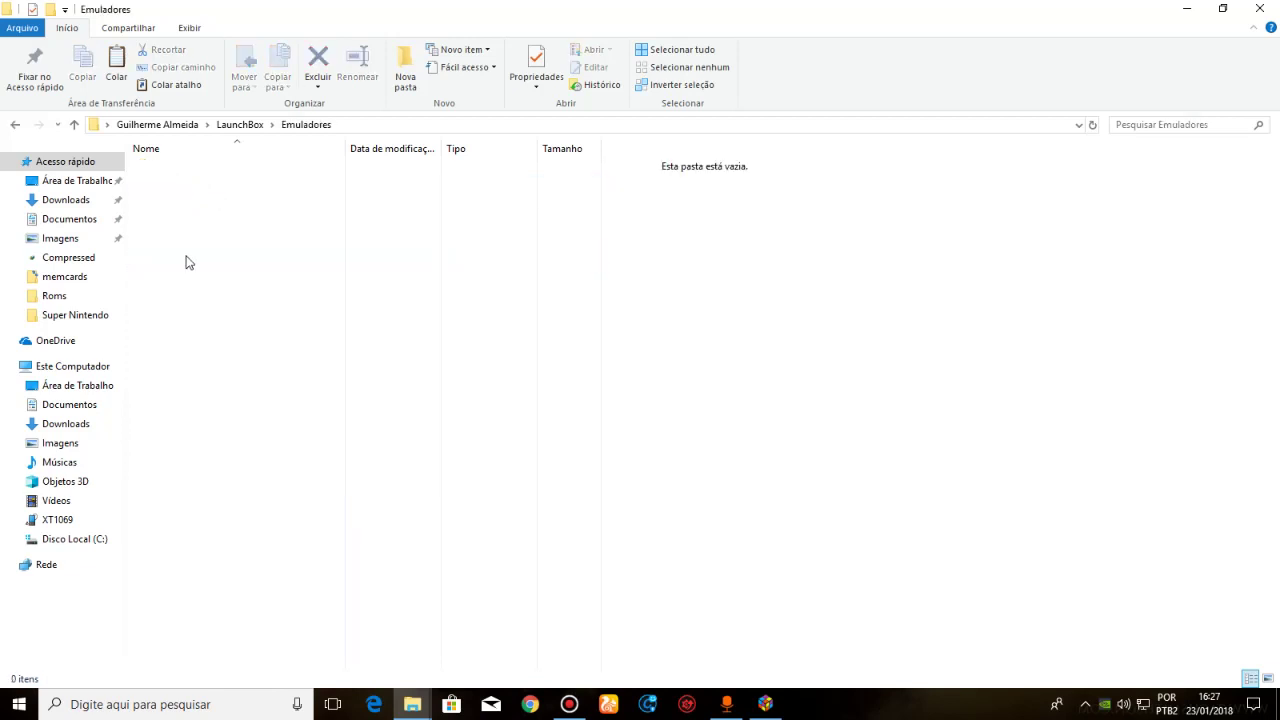
{"action": "right_click", "coordinate": [258, 195]}
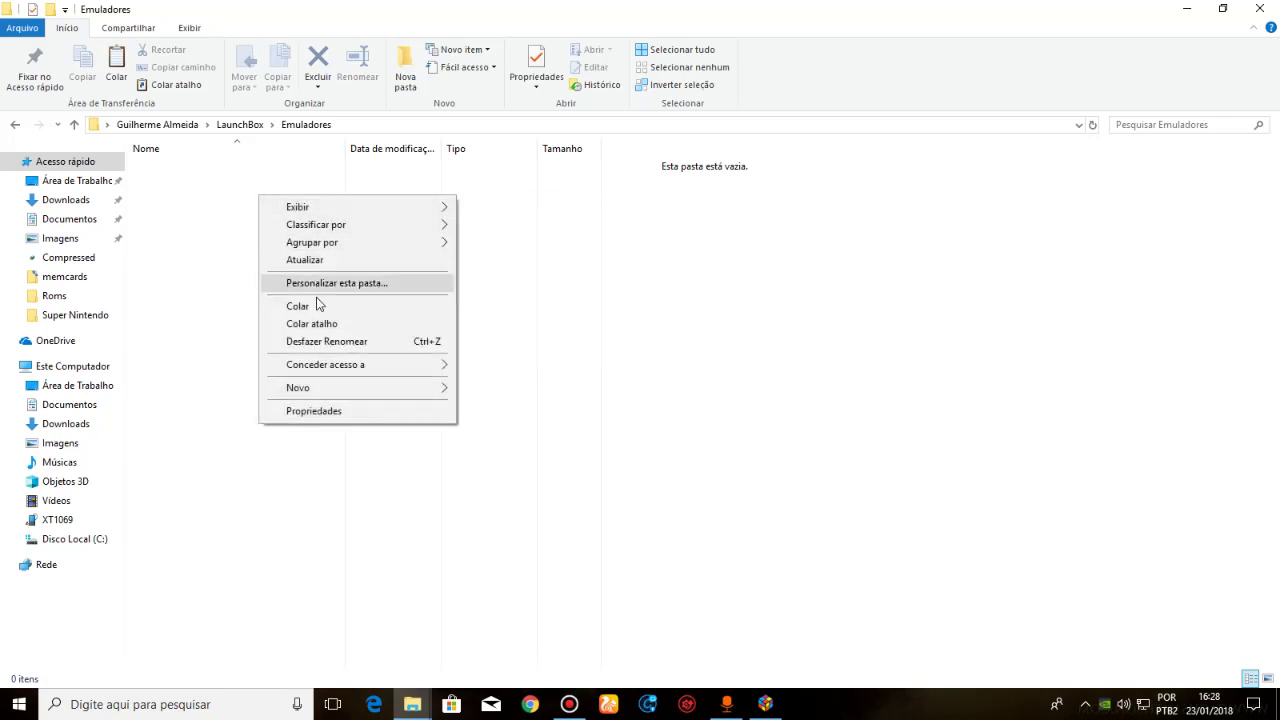
{"action": "left_click", "coordinate": [488, 390]}
{"action": "type", "text": "Rom"}
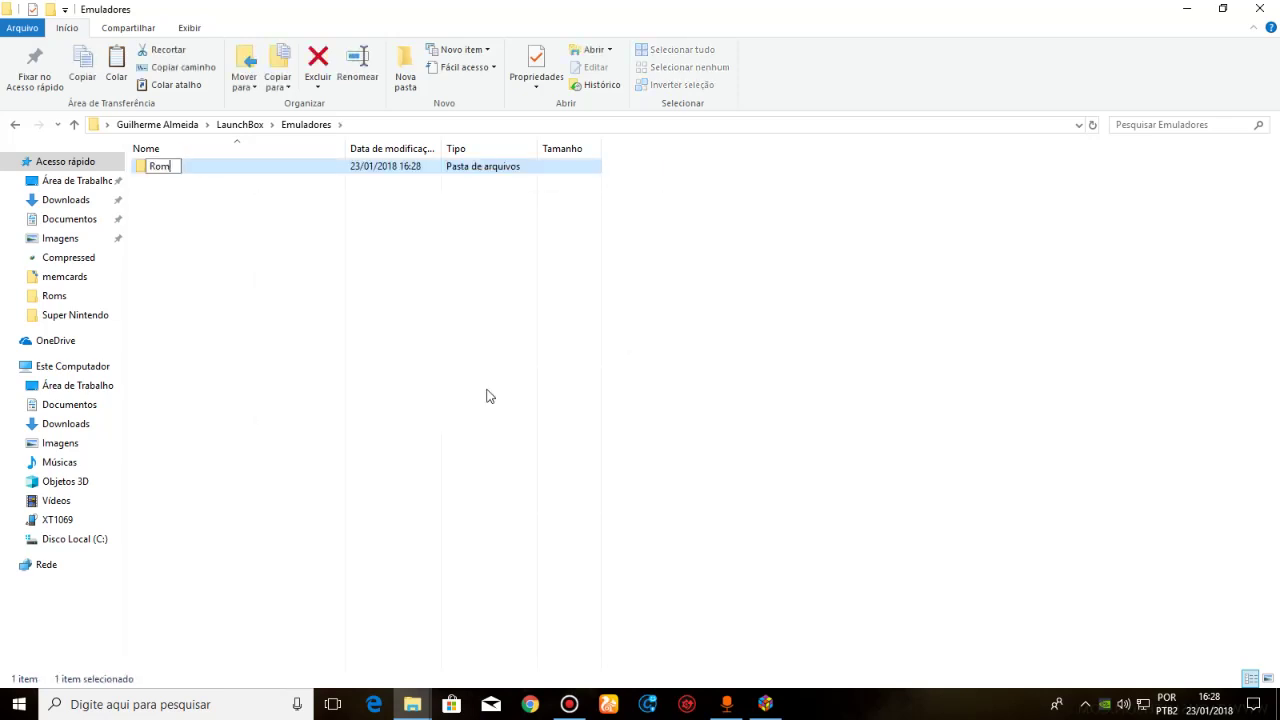
{"action": "type", "text": "s"}
{"action": "left_click", "coordinate": [488, 397]}
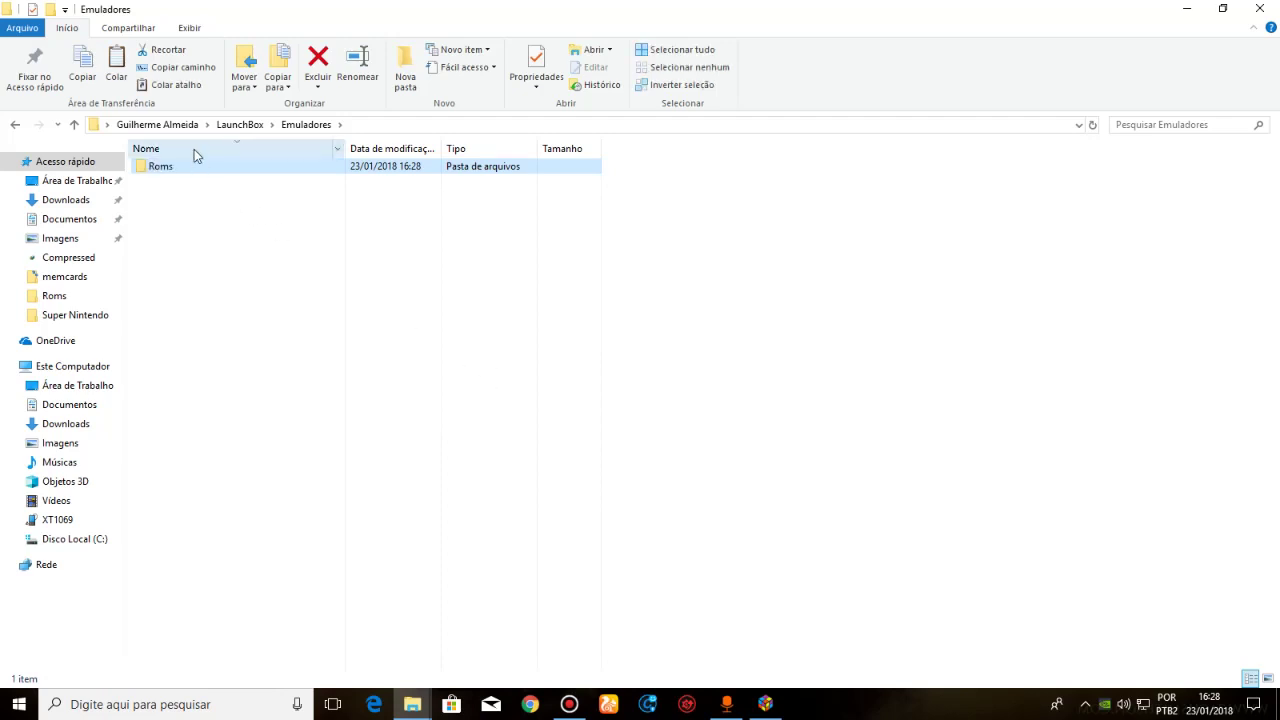
- Copy the emulator file snes9x-x64.exe from the Super Nintendo folder in Downloads\Emuladores
{"action": "left_click", "coordinate": [79, 205]}
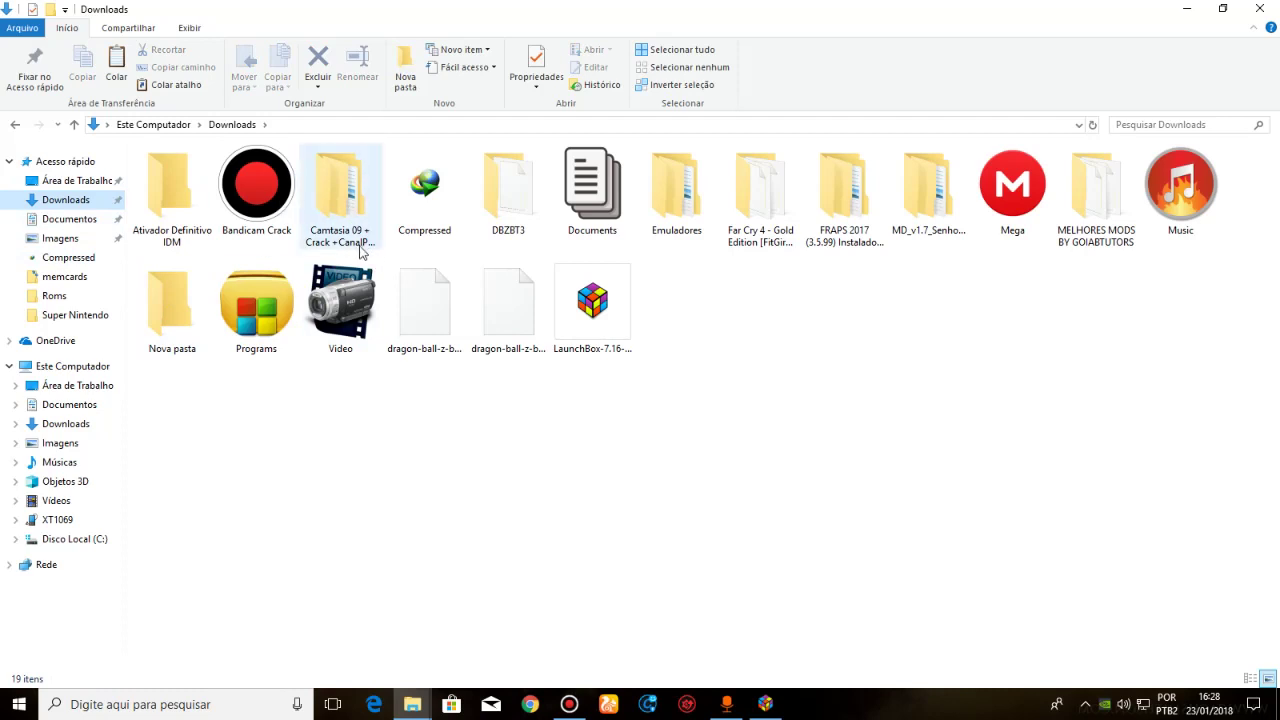
{"action": "double_click", "coordinate": [424, 192]}
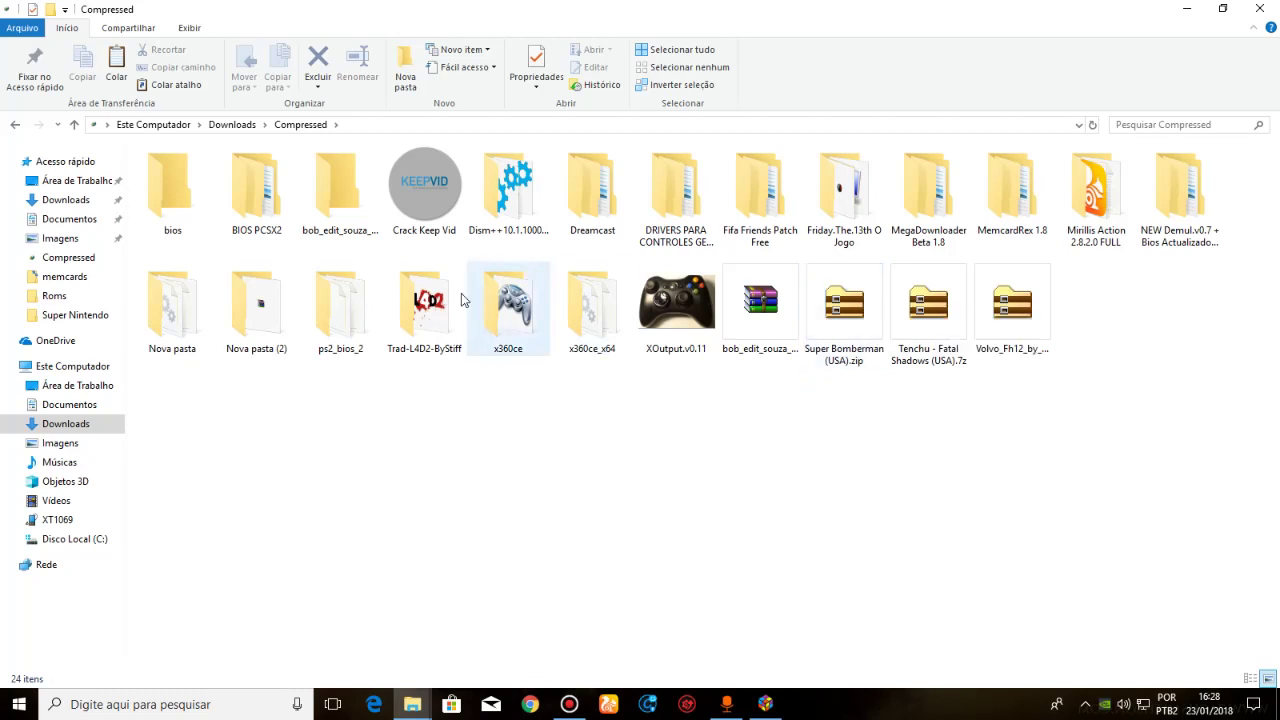
{"action": "left_click", "coordinate": [15, 125]}
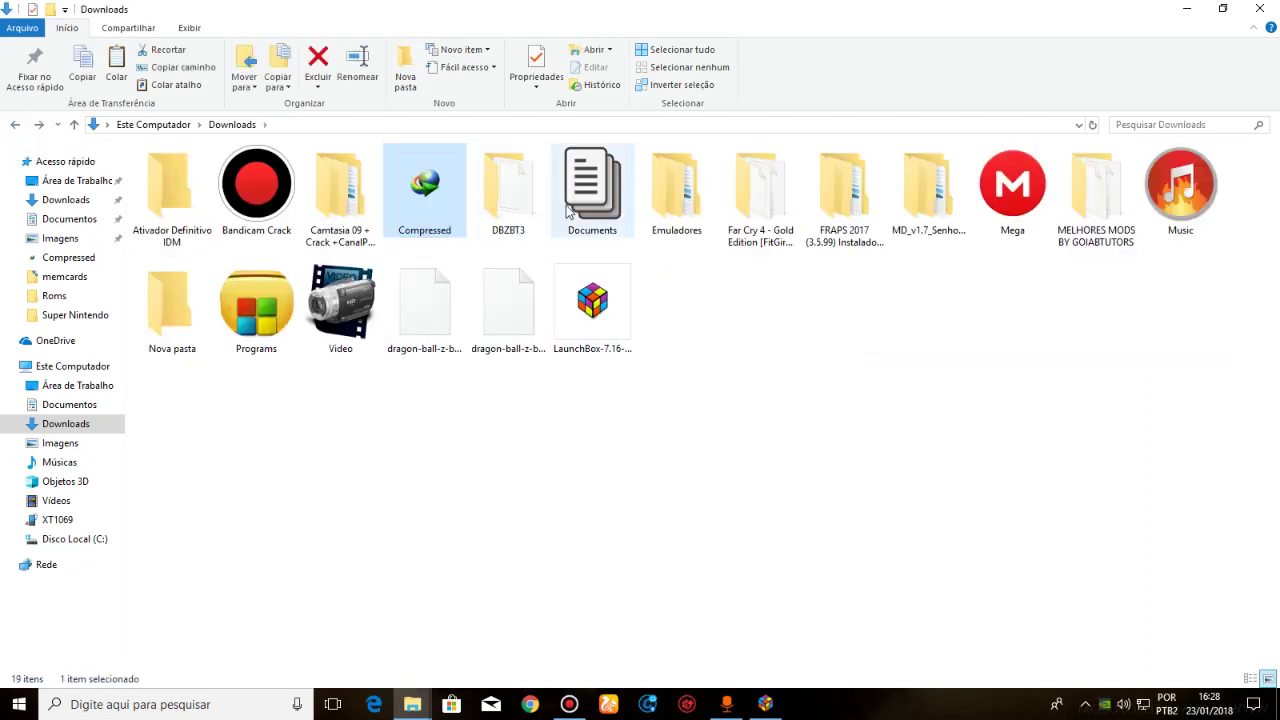
{"action": "double_click", "coordinate": [677, 185]}
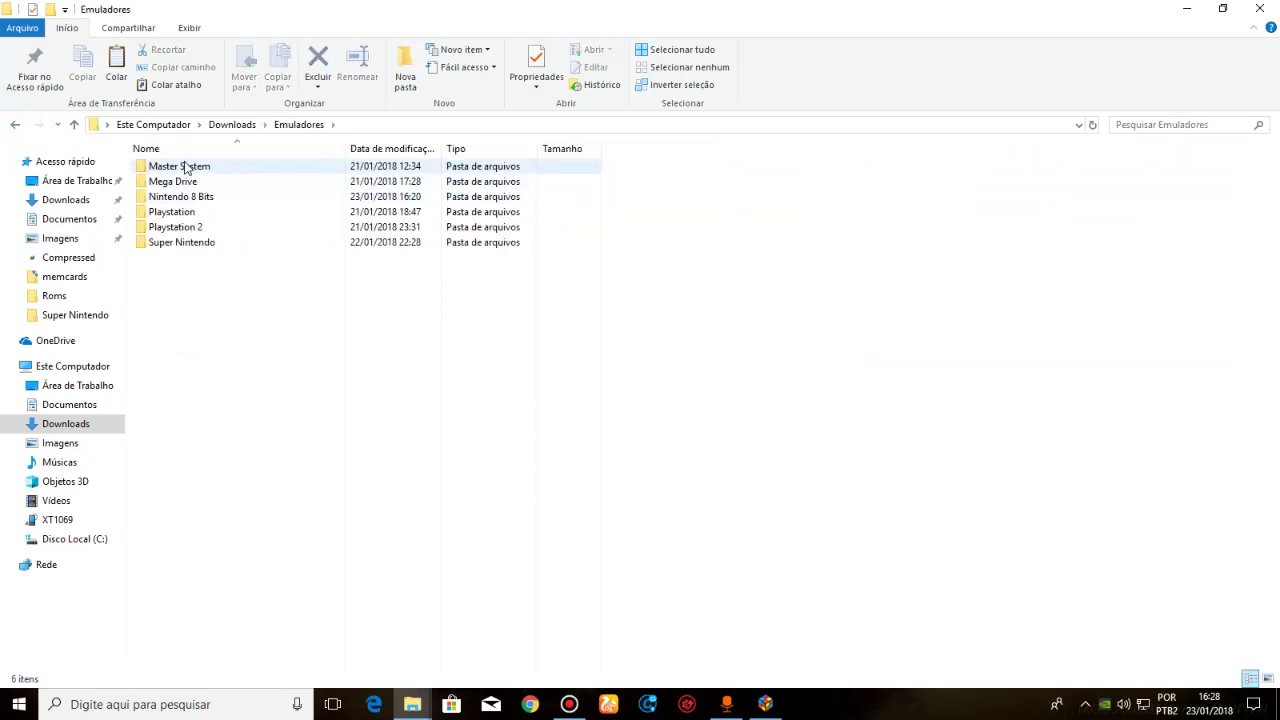
{"action": "double_click", "coordinate": [203, 245]}
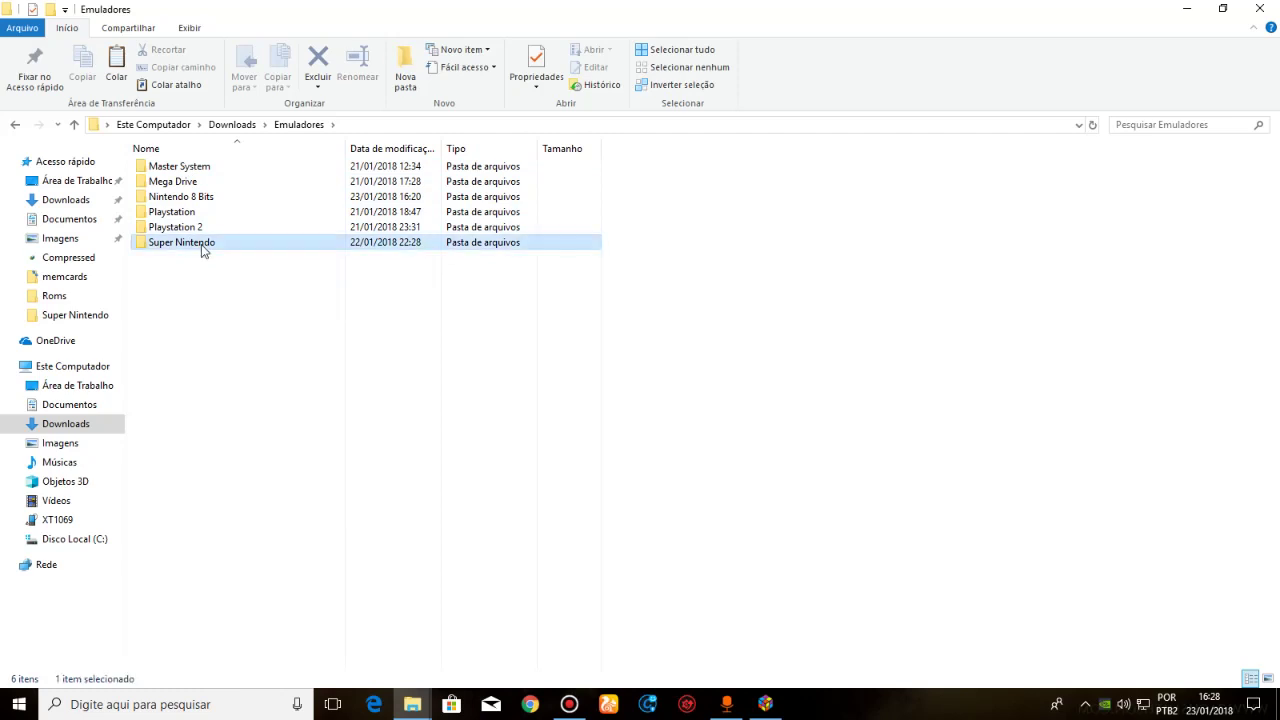
{"action": "right_click", "coordinate": [194, 244]}
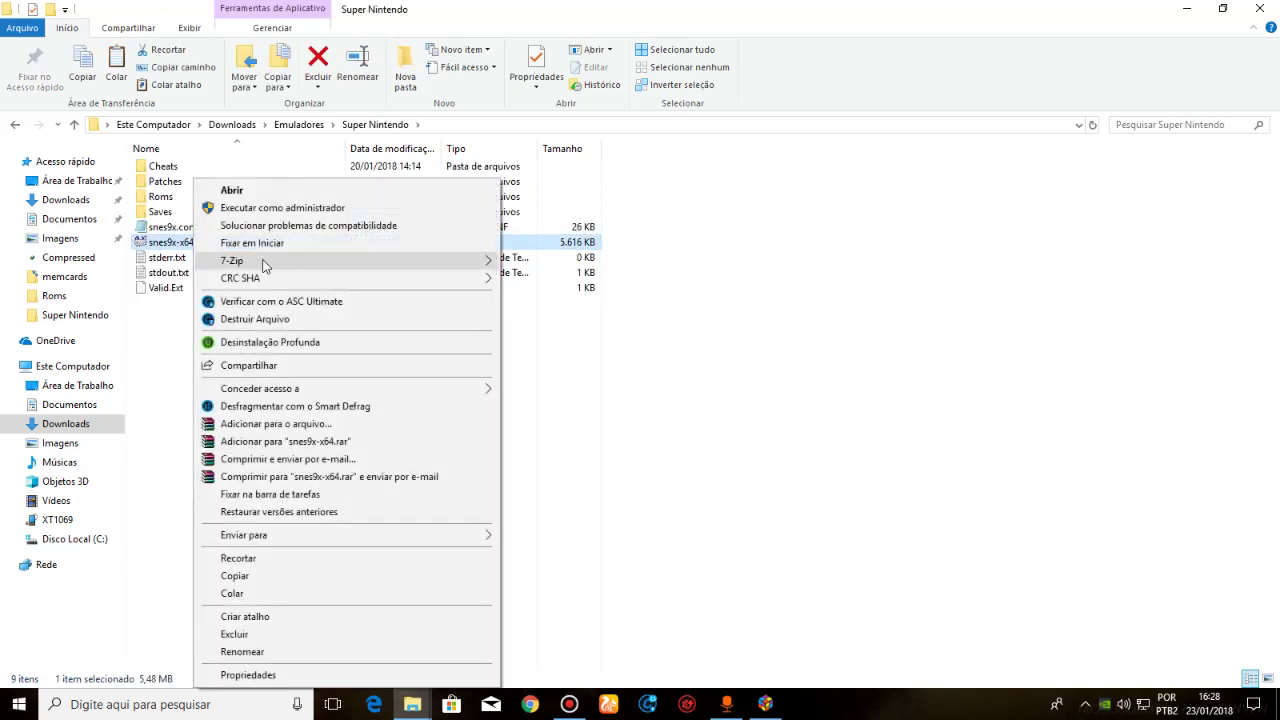
{"action": "left_click", "coordinate": [232, 575]}
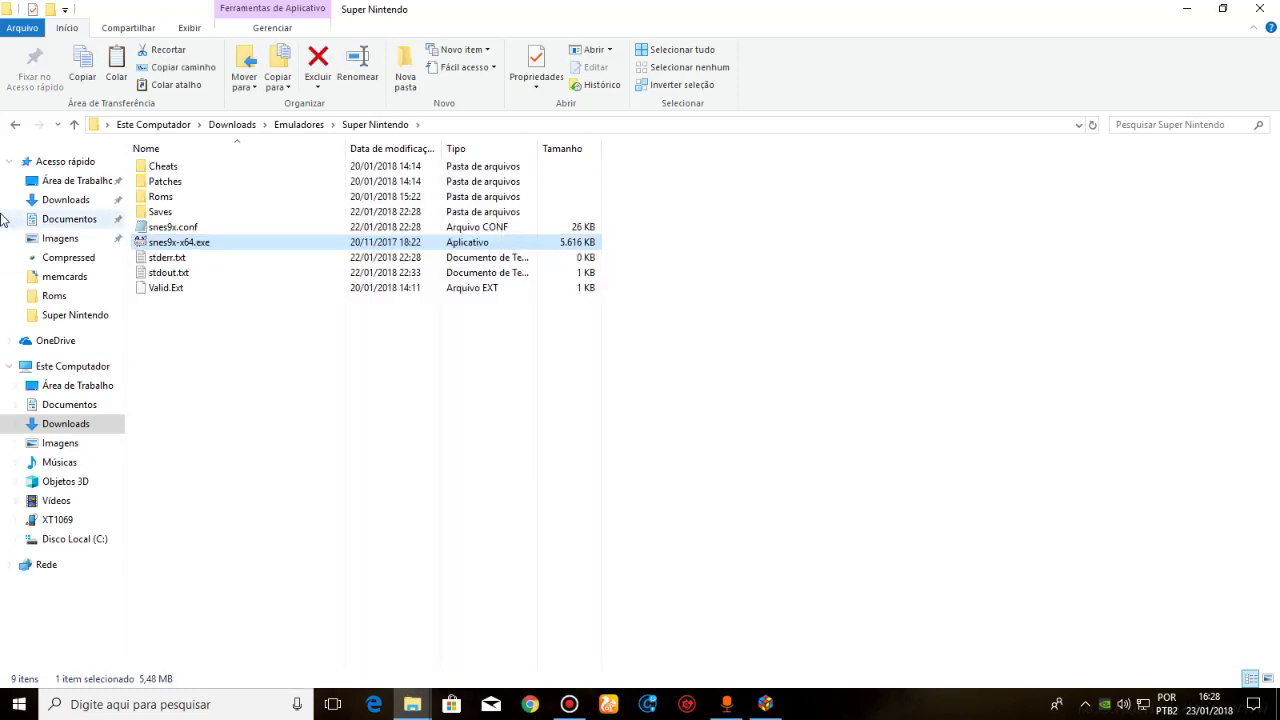
- Paste snes9x-x64.exe into the Emuladores folder of the LaunchBox installation
{"action": "left_click", "coordinate": [14, 128]}
{"action": "left_click", "coordinate": [14, 128]}
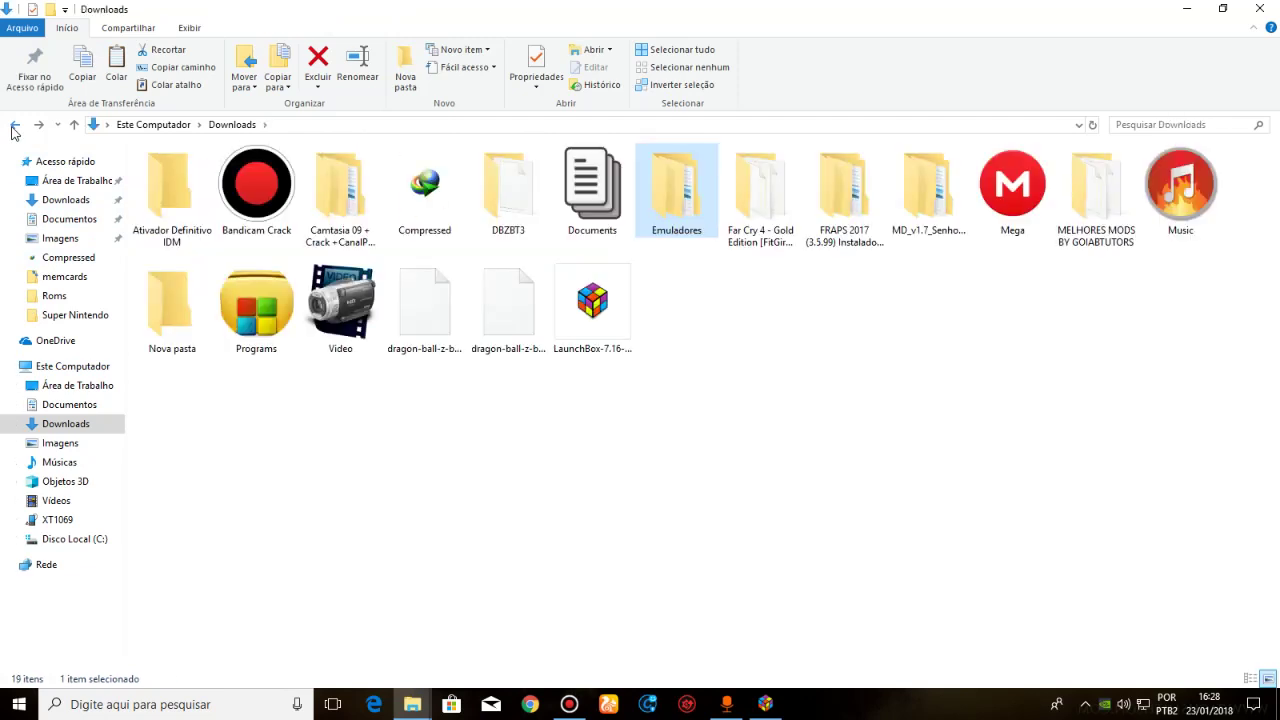
{"action": "left_click", "coordinate": [14, 128]}
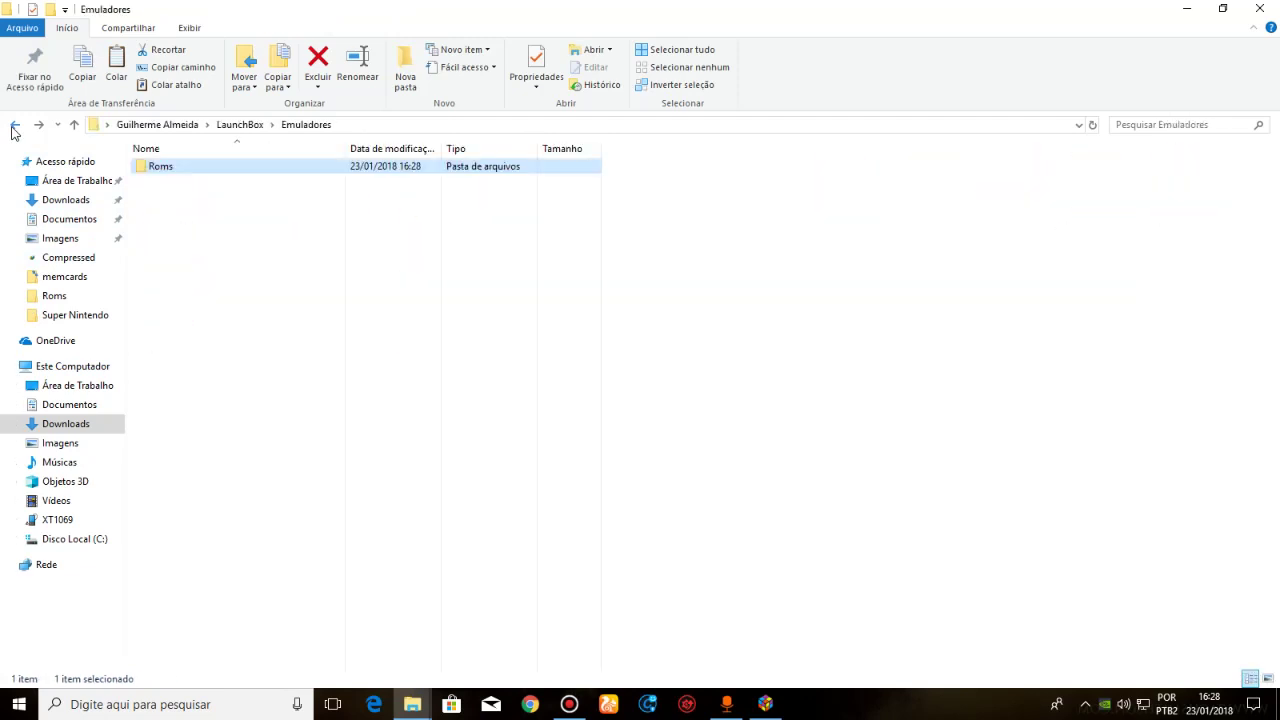
{"action": "right_click", "coordinate": [309, 263]}
{"action": "left_click", "coordinate": [370, 368]}
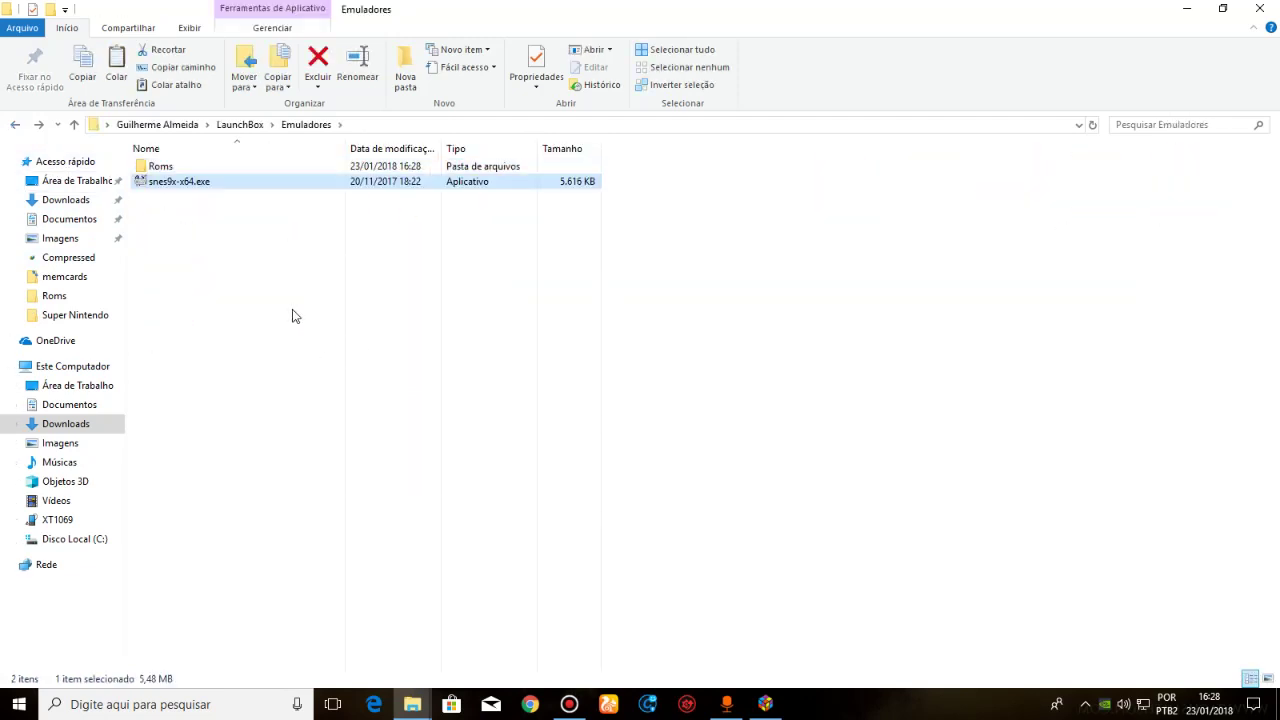
- Create a folder named Super Nintendo inside LaunchBox\Emuladores
{"action": "left_click", "coordinate": [14, 124]}
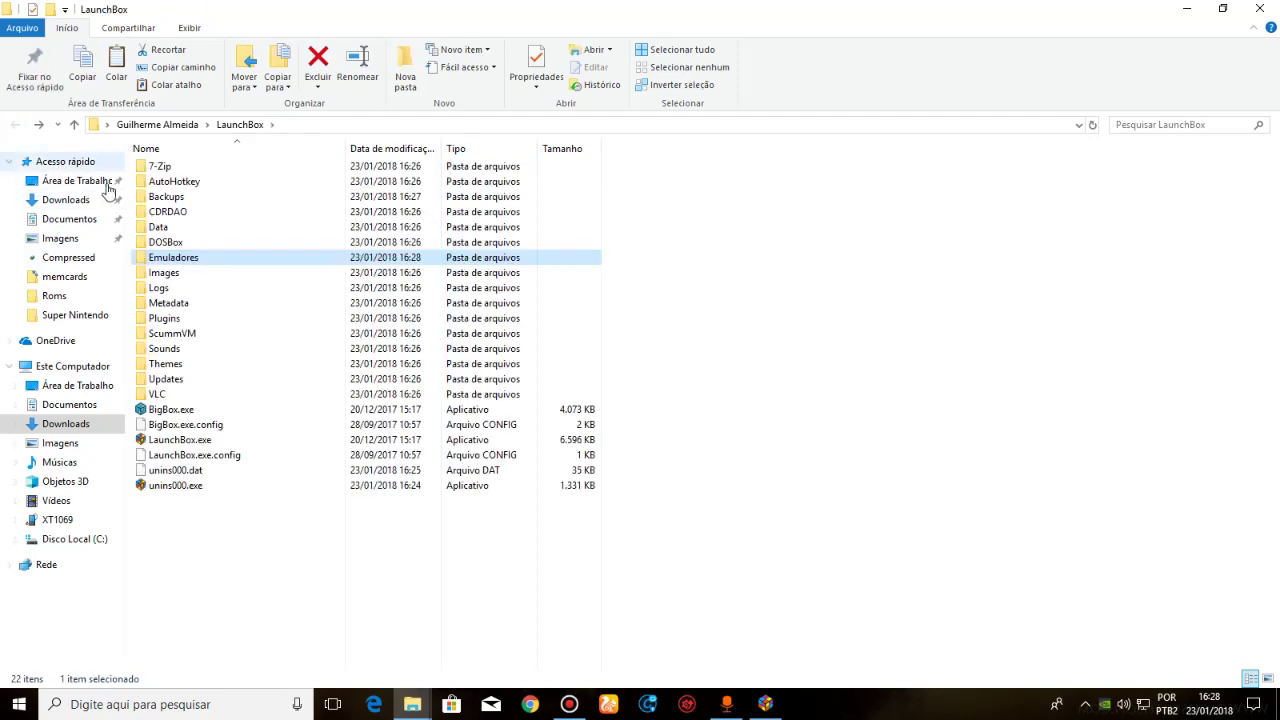
{"action": "left_click", "coordinate": [39, 125]}
{"action": "right_click", "coordinate": [293, 296]}
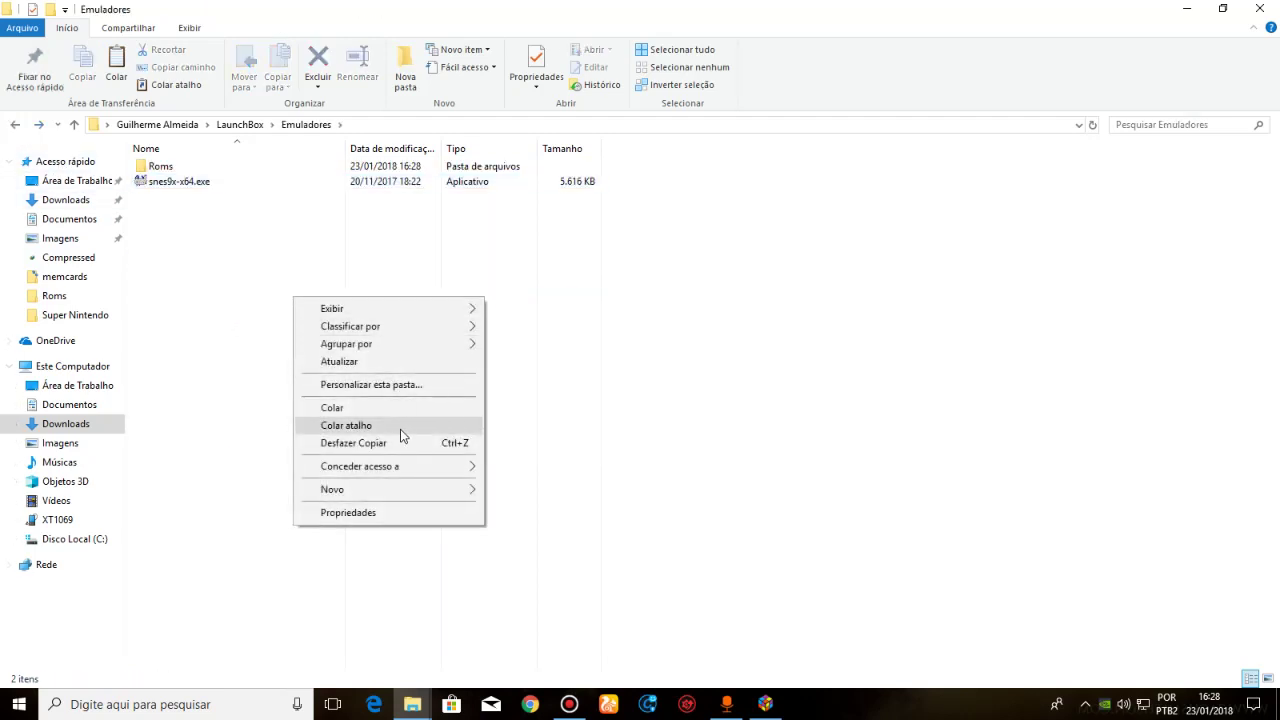
{"action": "mouse_move", "coordinate": [360, 493]}
{"action": "left_click", "coordinate": [563, 494]}
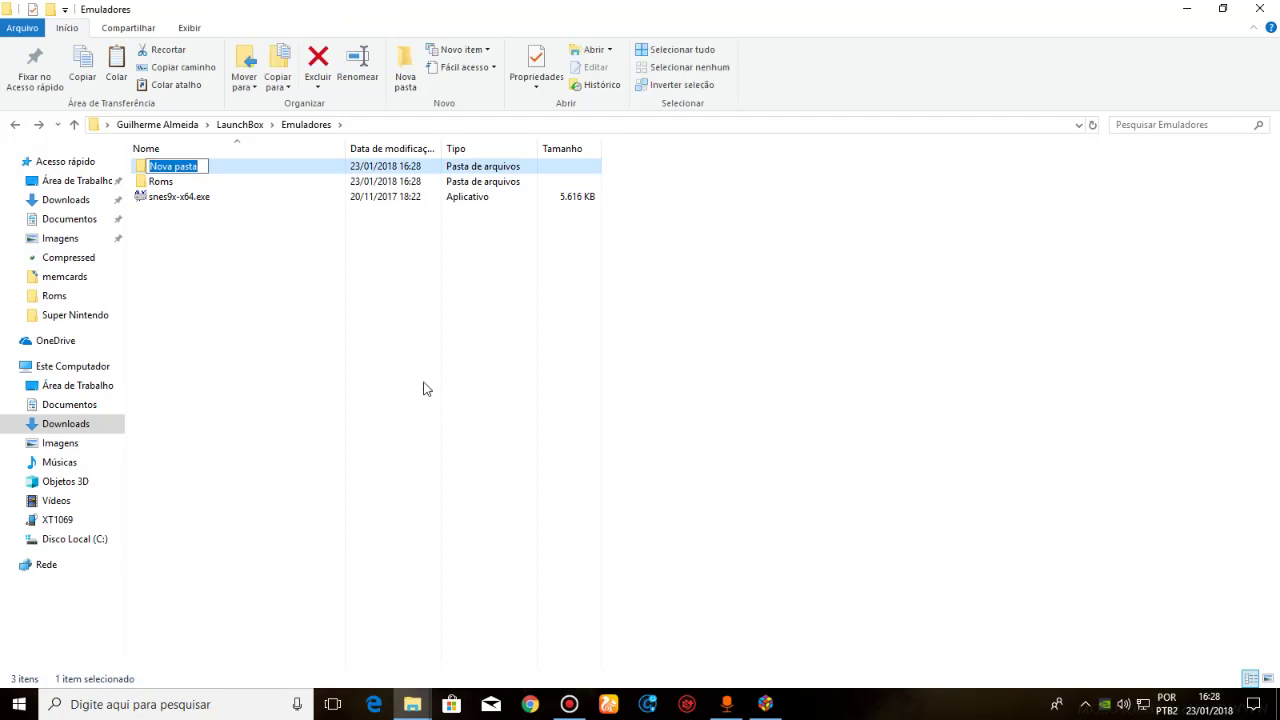
{"action": "type", "text": "Super Ninte"}
{"action": "key", "text": "BackSpace"}
{"action": "key", "text": "BackSpace"}
{"action": "type", "text": "ntendo"}
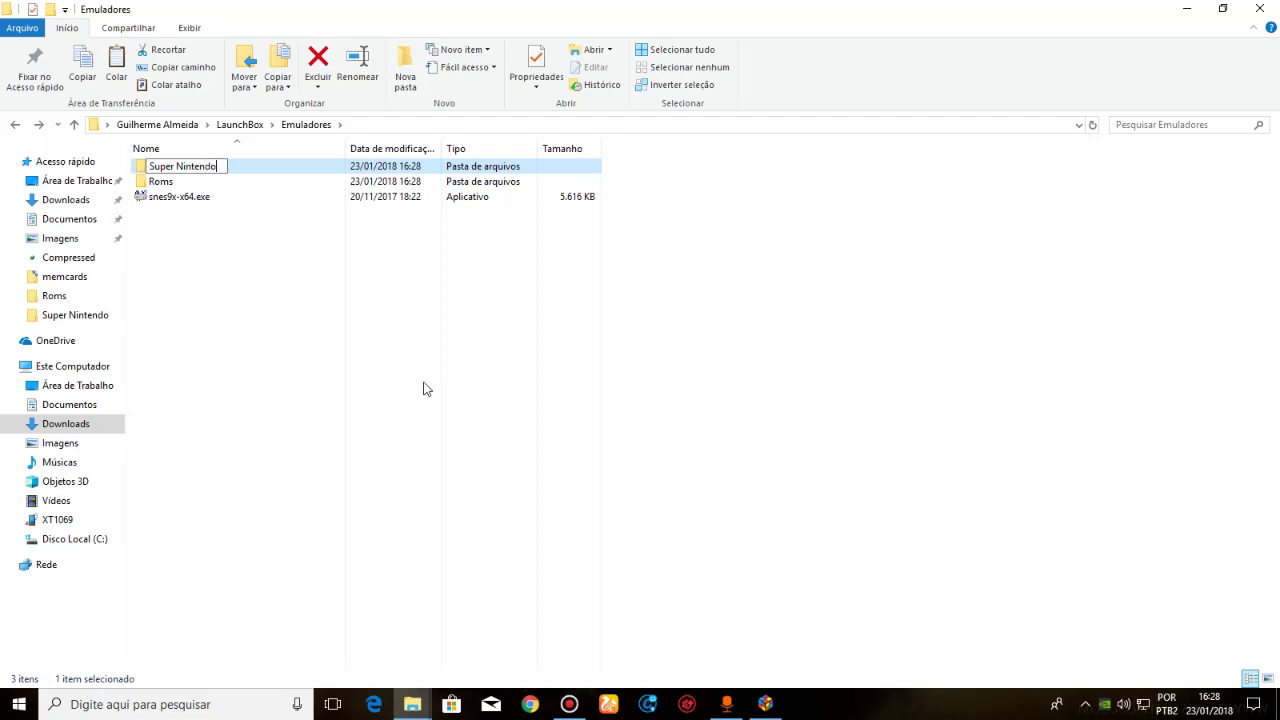
{"action": "key", "text": "Return"}
- Move the Roms folder and snes9x-x64.exe into the Super Nintendo folder and check that folder's contents
{"action": "left_click_drag", "start_coordinate": [183, 200], "coordinate": [209, 184]}
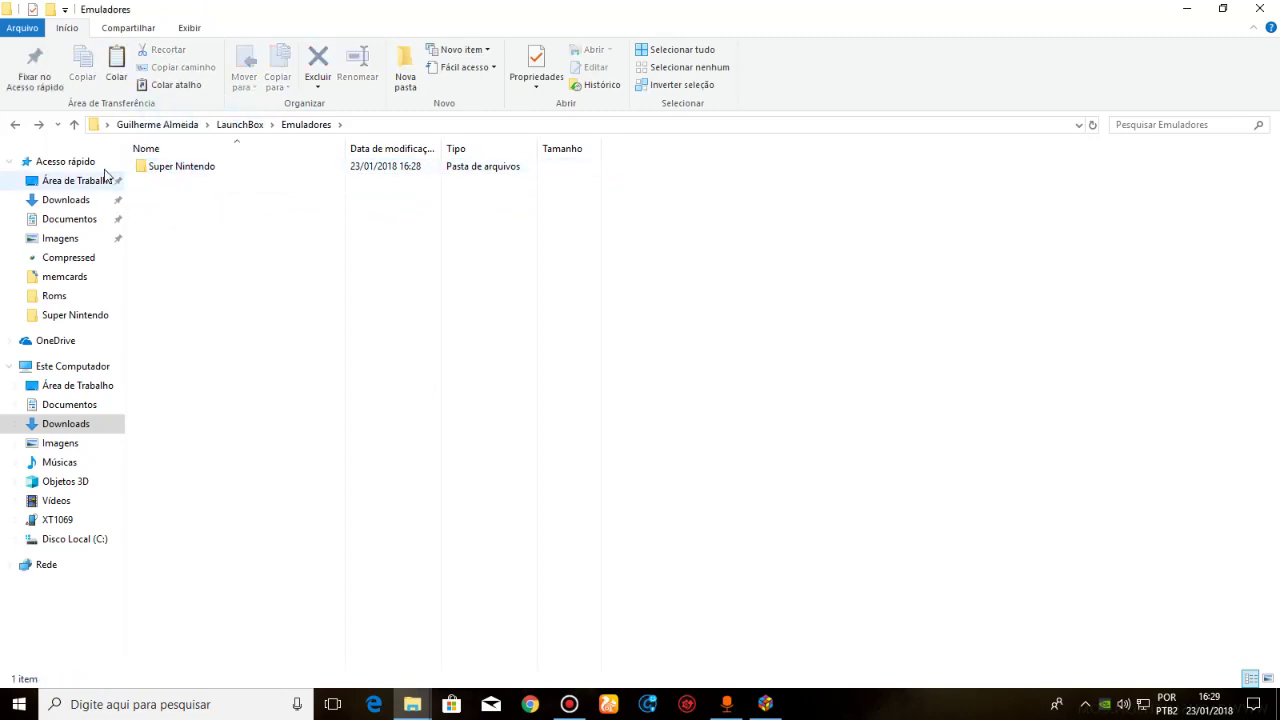
{"action": "left_click", "coordinate": [15, 124]}
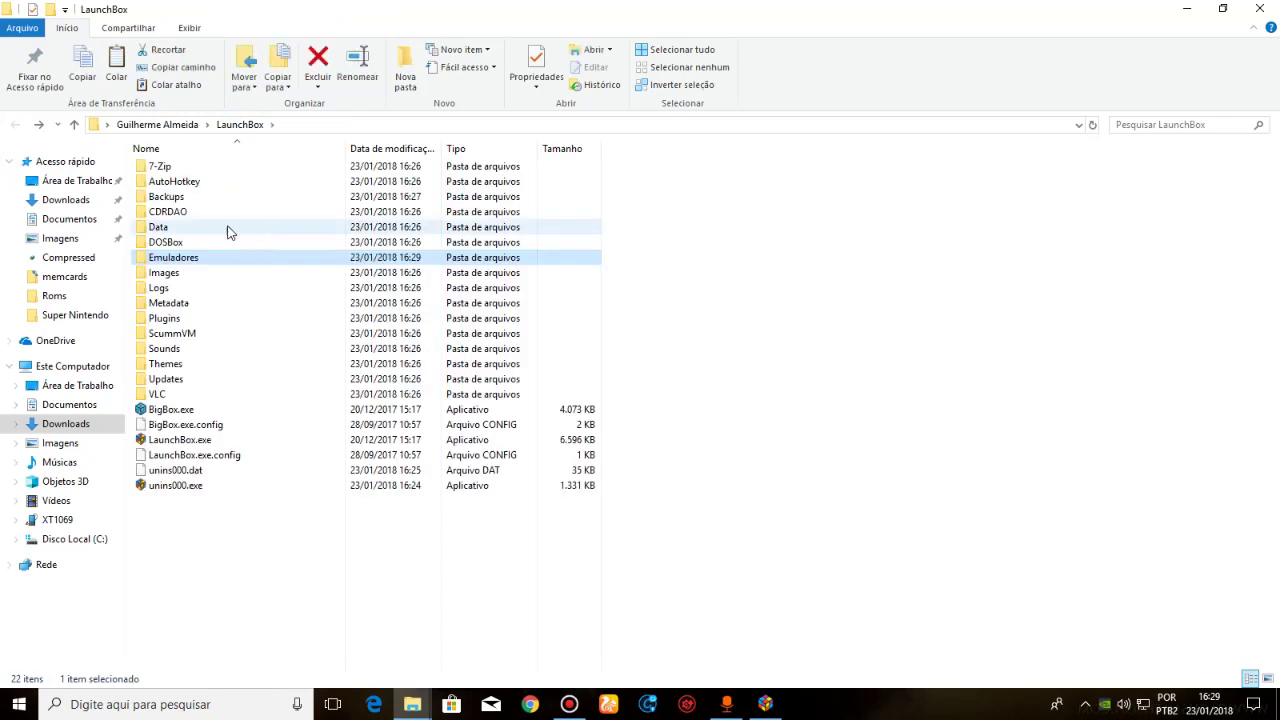
{"action": "double_click", "coordinate": [194, 258]}
{"action": "double_click", "coordinate": [183, 168]}
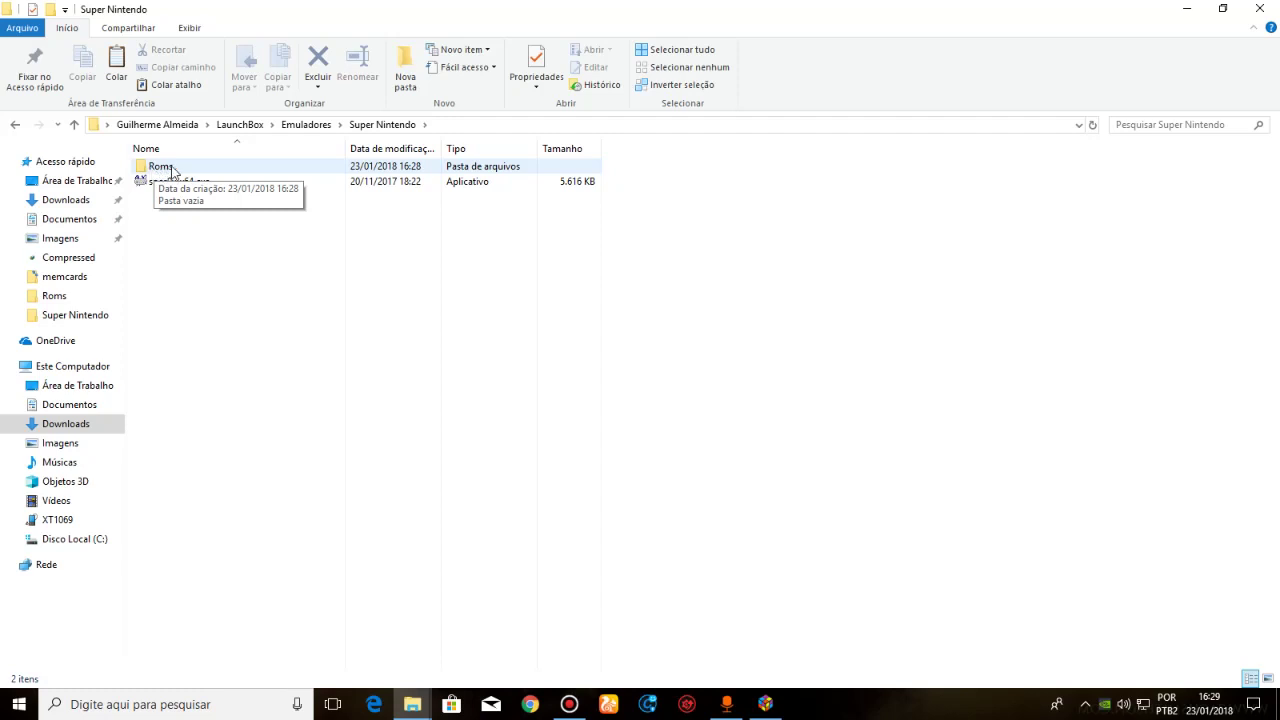
{"action": "left_click", "coordinate": [16, 126]}
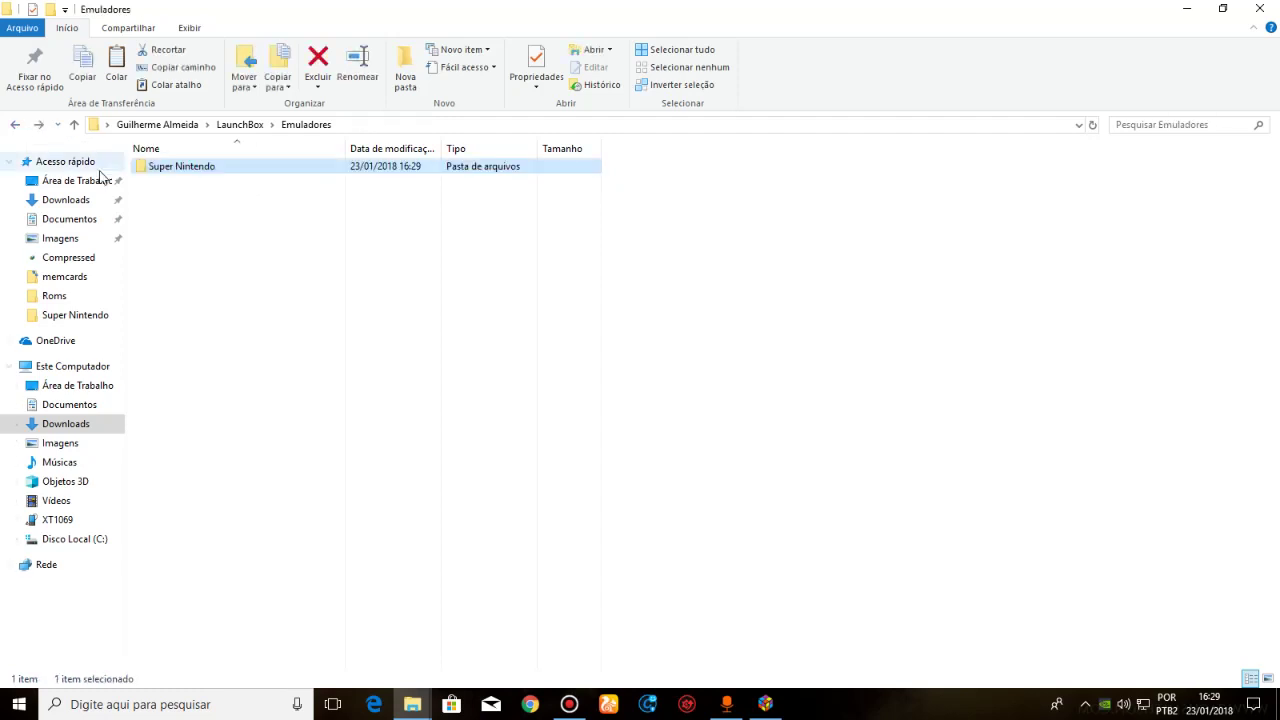
- Create a folder named Playstation beside the Super Nintendo folder in Emuladores
{"action": "right_click", "coordinate": [225, 218]}
{"action": "mouse_move", "coordinate": [382, 410]}
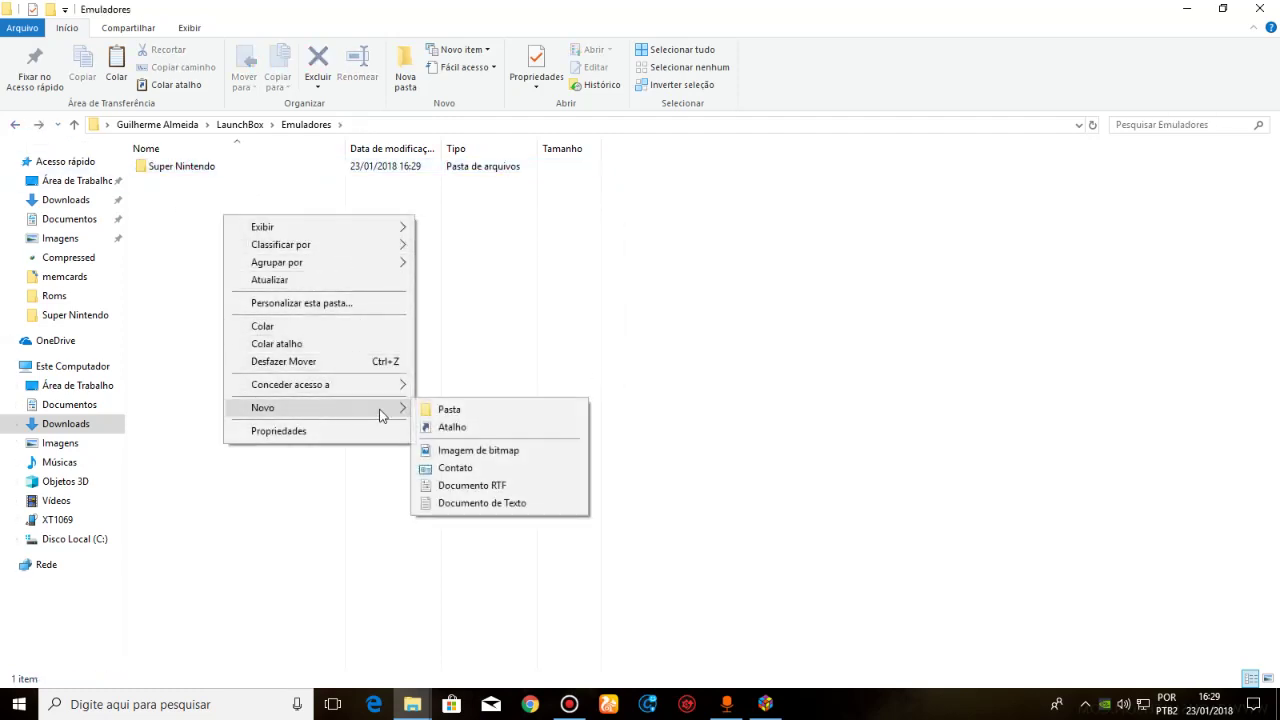
{"action": "left_click", "coordinate": [445, 408]}
{"action": "type", "text": "P"}
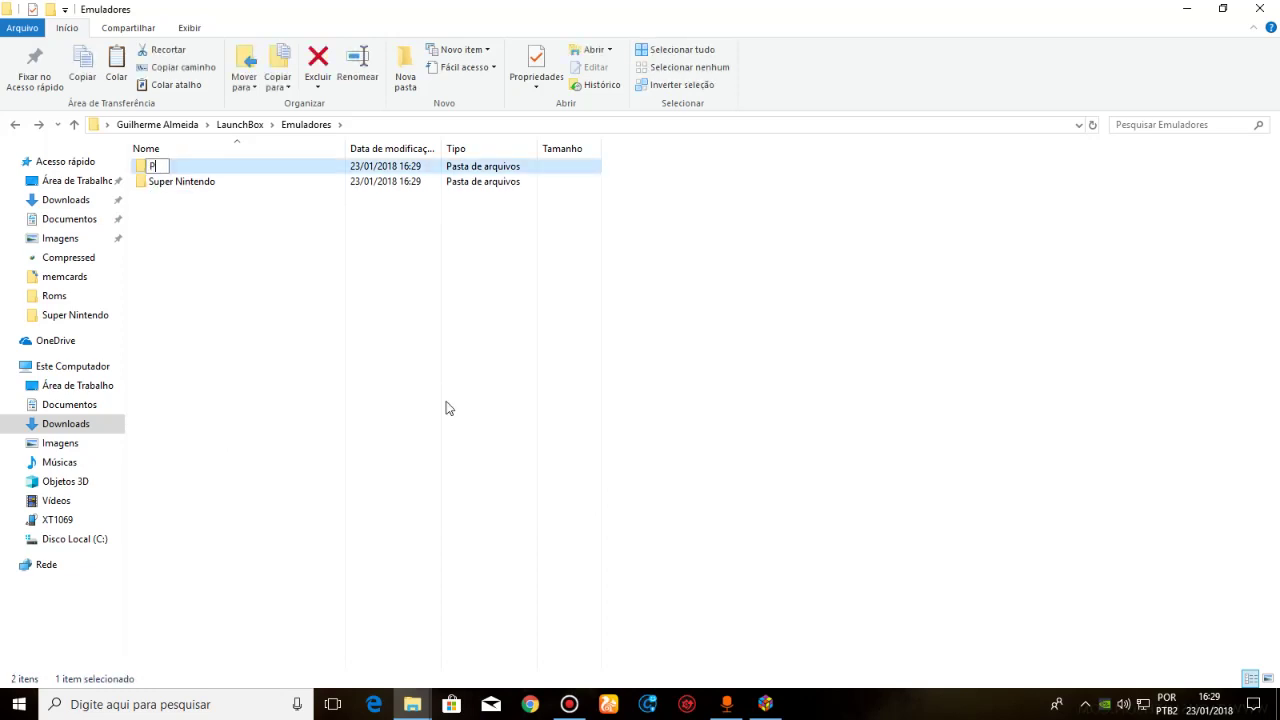
{"action": "type", "text": "laystation"}
{"action": "key", "text": "Return"}
- Create a folder named Roms inside the Playstation folder and return to Emuladores
{"action": "double_click", "coordinate": [171, 168]}
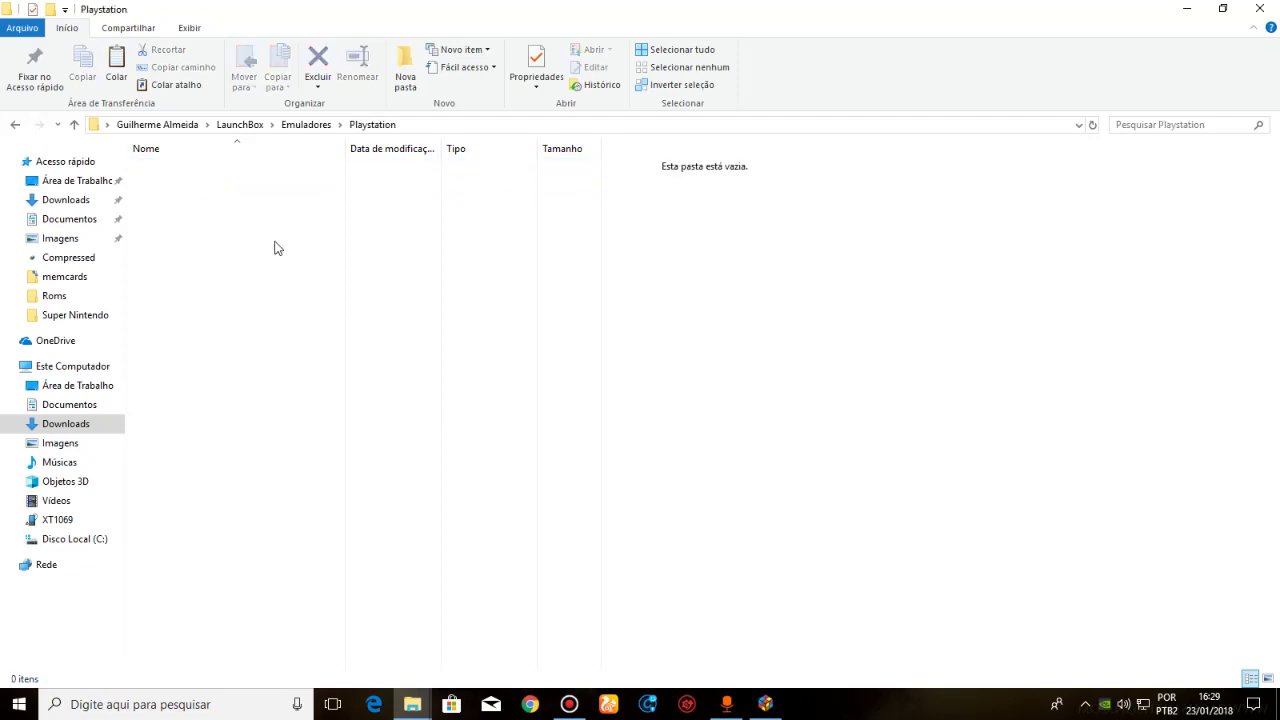
{"action": "right_click", "coordinate": [276, 244]}
{"action": "mouse_move", "coordinate": [350, 432]}
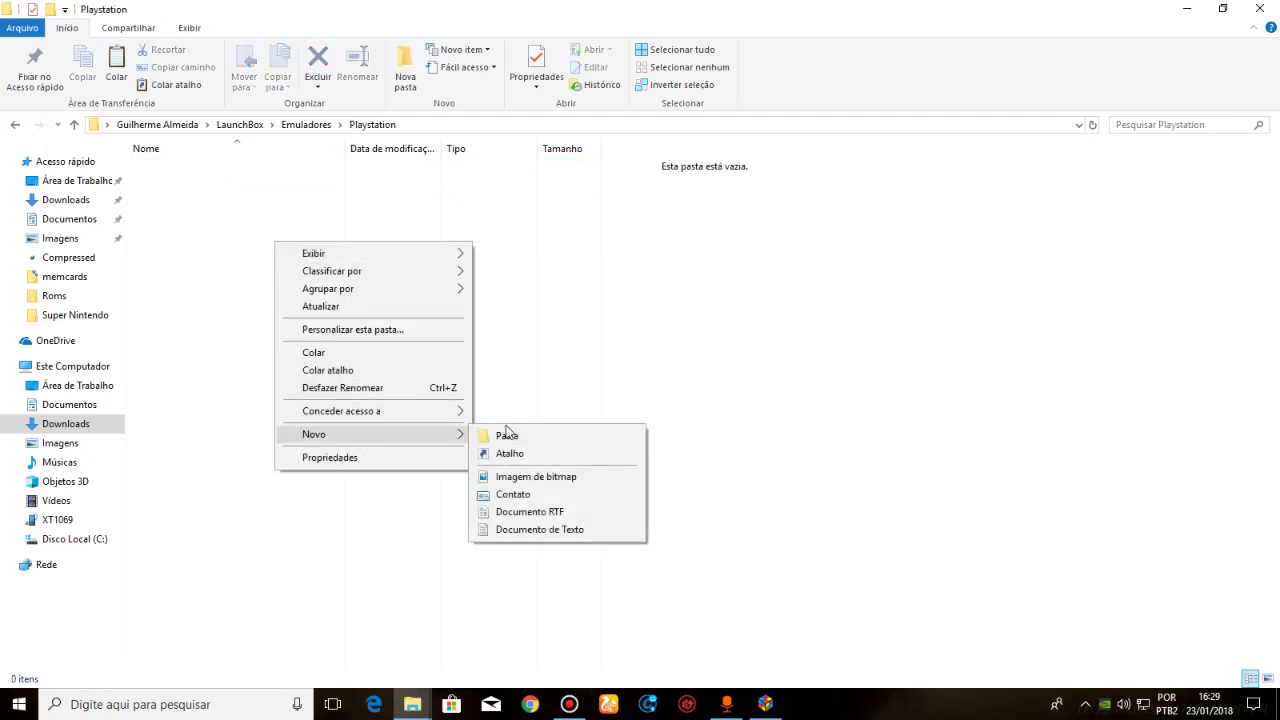
{"action": "left_click", "coordinate": [483, 431]}
{"action": "type", "text": "Roms"}
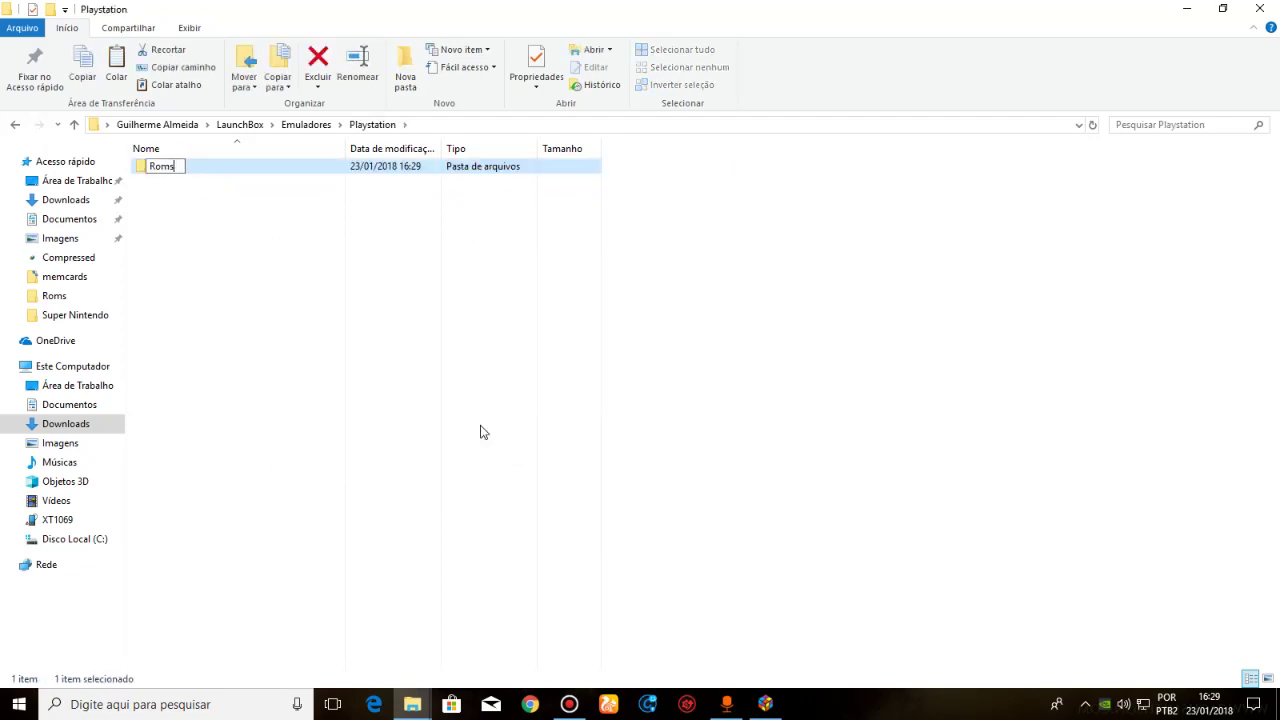
{"action": "key", "text": "Return"}
{"action": "double_click", "coordinate": [236, 165]}
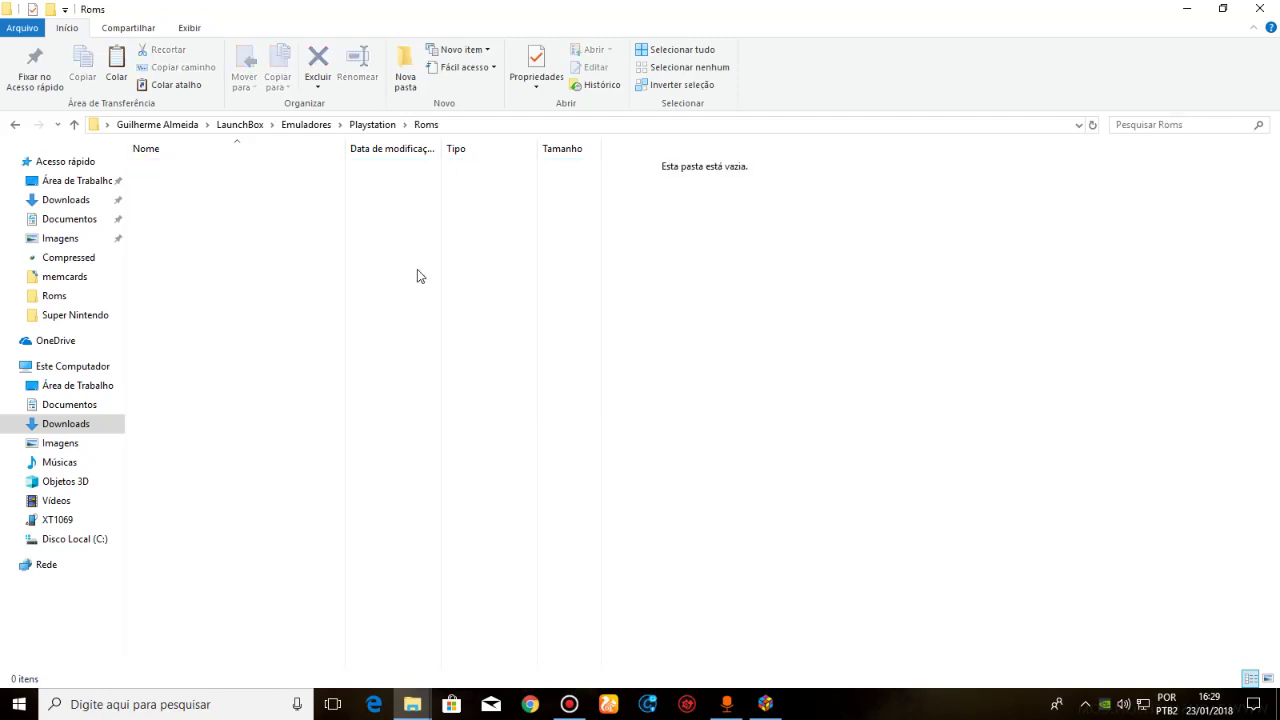
{"action": "left_click", "coordinate": [16, 124]}
{"action": "left_click", "coordinate": [16, 124]}
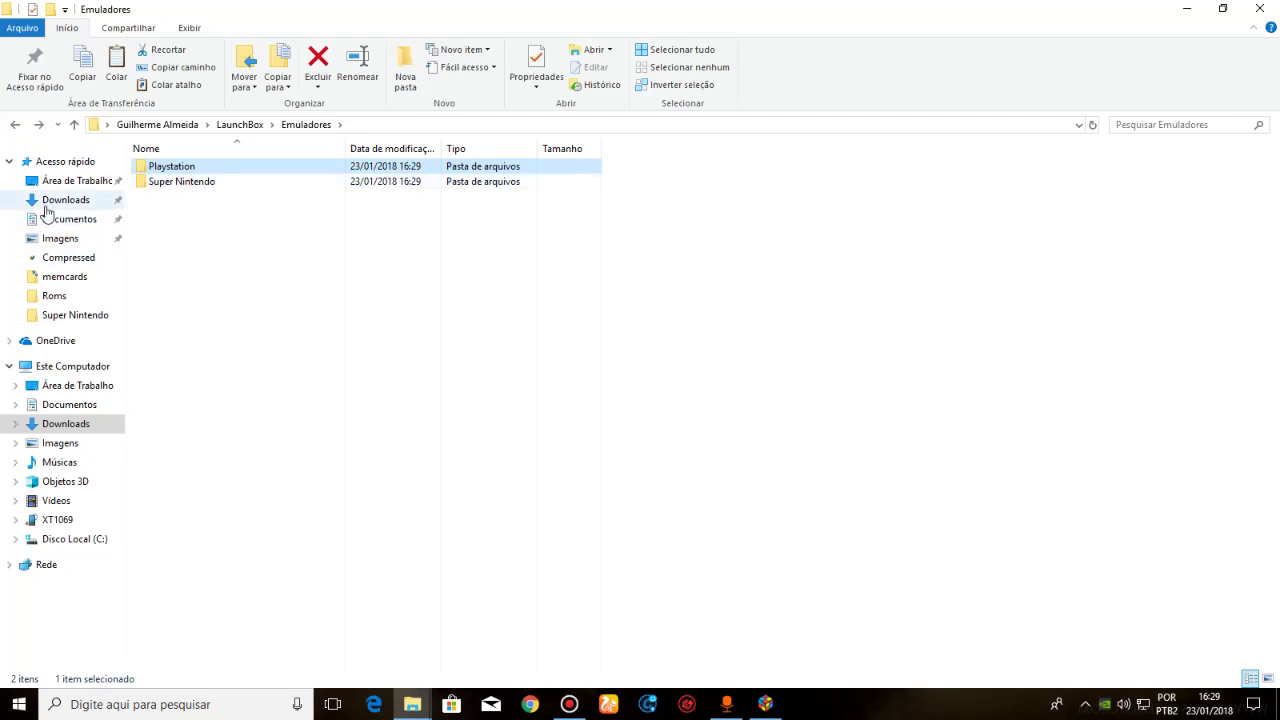
- Copy Super Bomberman (USA).zip from the Downloads\Compressed folder
{"action": "left_click", "coordinate": [45, 204]}
{"action": "double_click", "coordinate": [423, 182]}
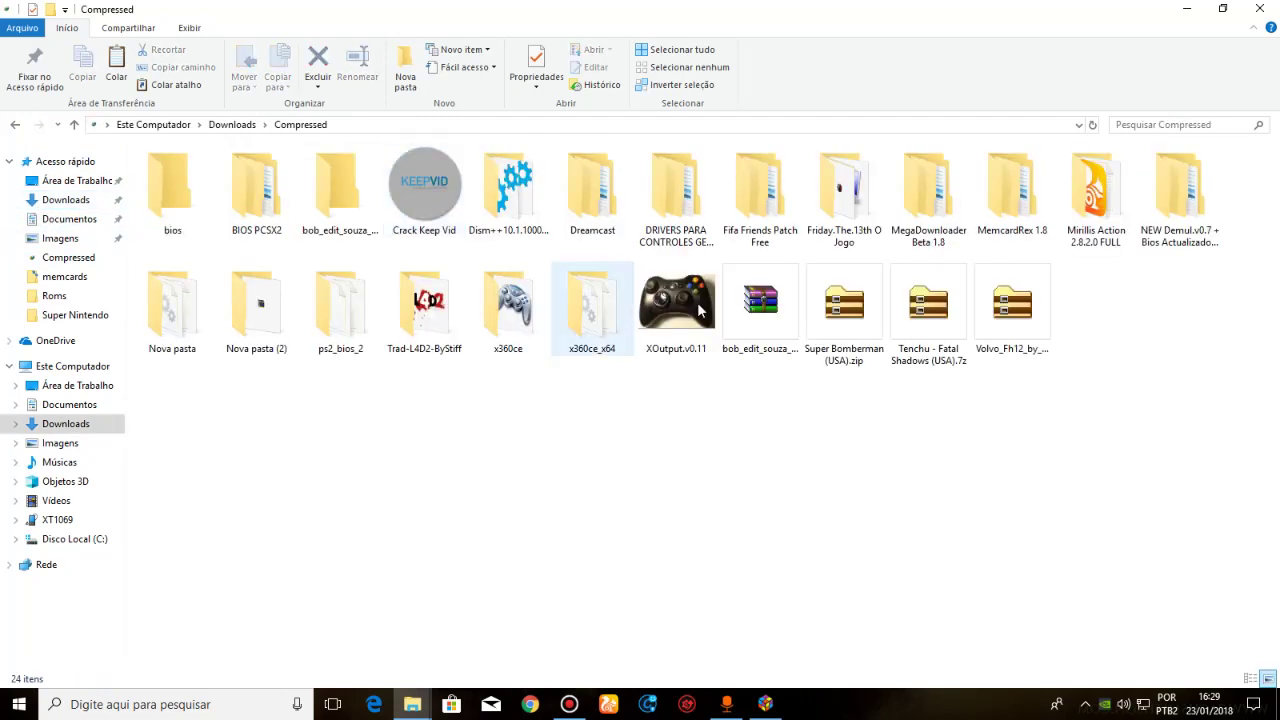
{"action": "right_click", "coordinate": [862, 330]}
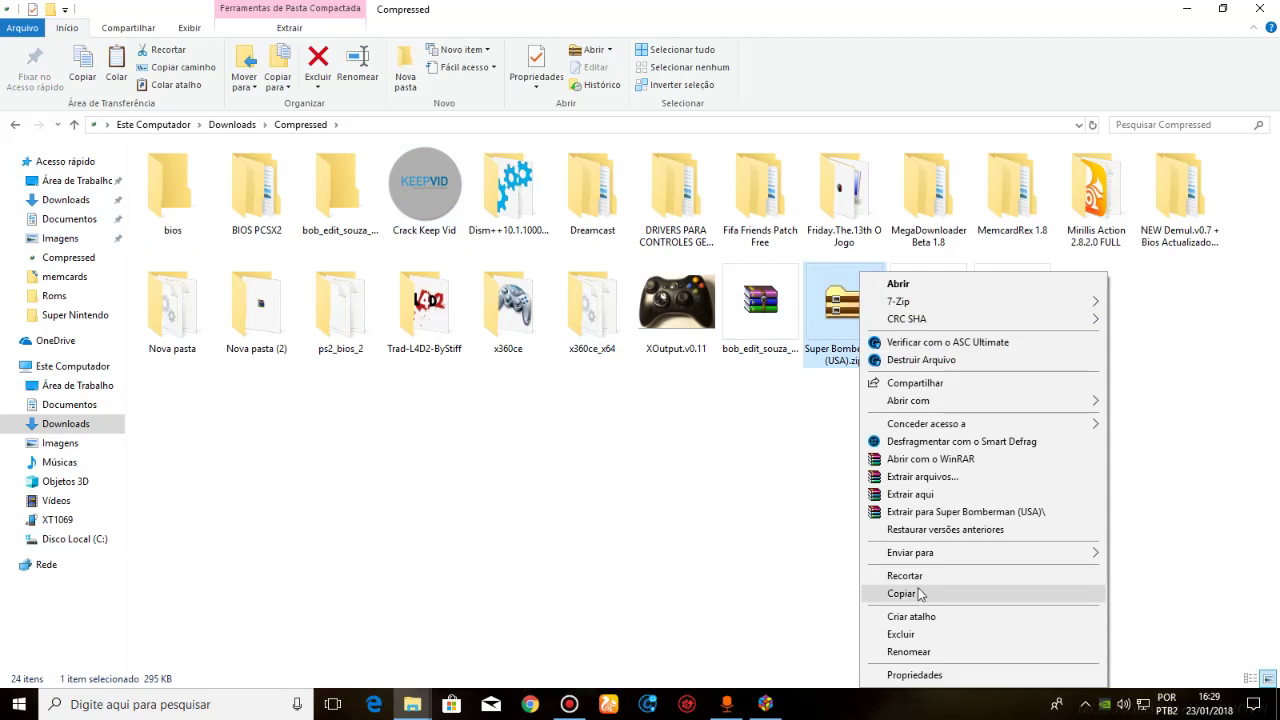
{"action": "left_click", "coordinate": [919, 594]}
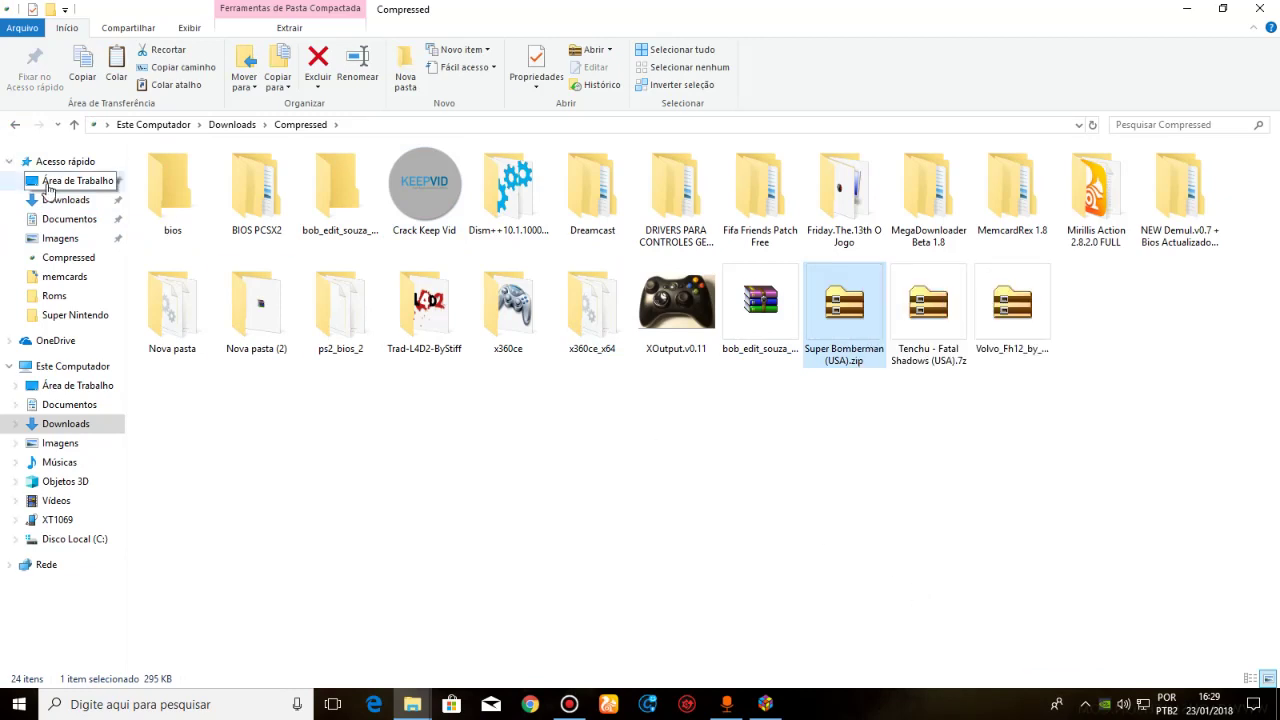
- Paste Super Bomberman (USA).zip into the Roms folder of LaunchBox\Emuladores\Super Nintendo
{"action": "left_click", "coordinate": [15, 124]}
{"action": "left_click", "coordinate": [15, 124]}
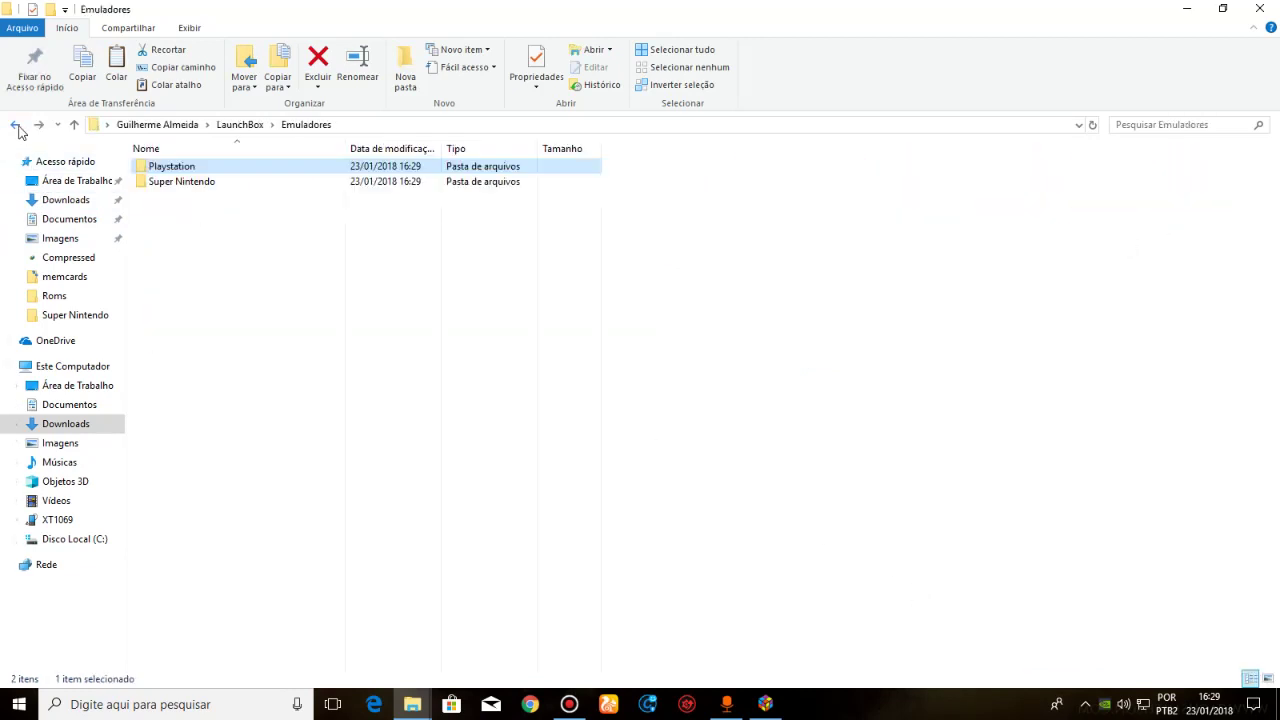
{"action": "double_click", "coordinate": [197, 183]}
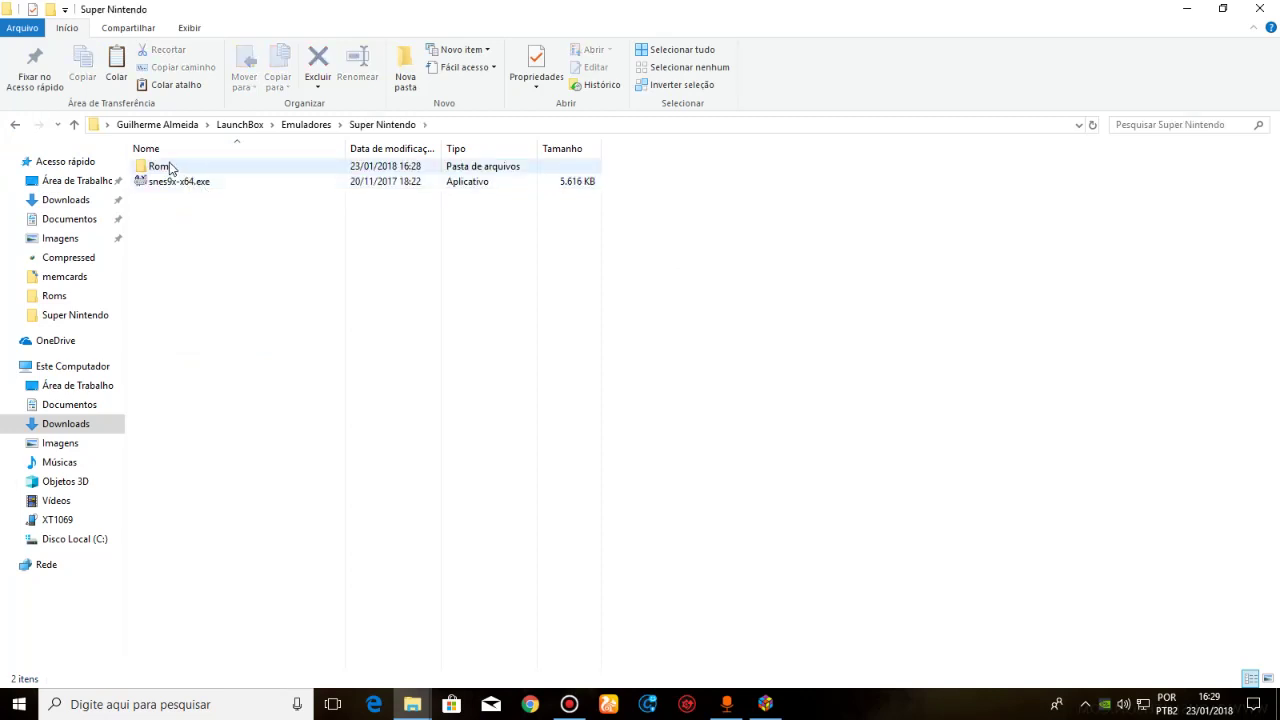
{"action": "double_click", "coordinate": [170, 167]}
{"action": "right_click", "coordinate": [266, 205]}
{"action": "left_click", "coordinate": [337, 317]}
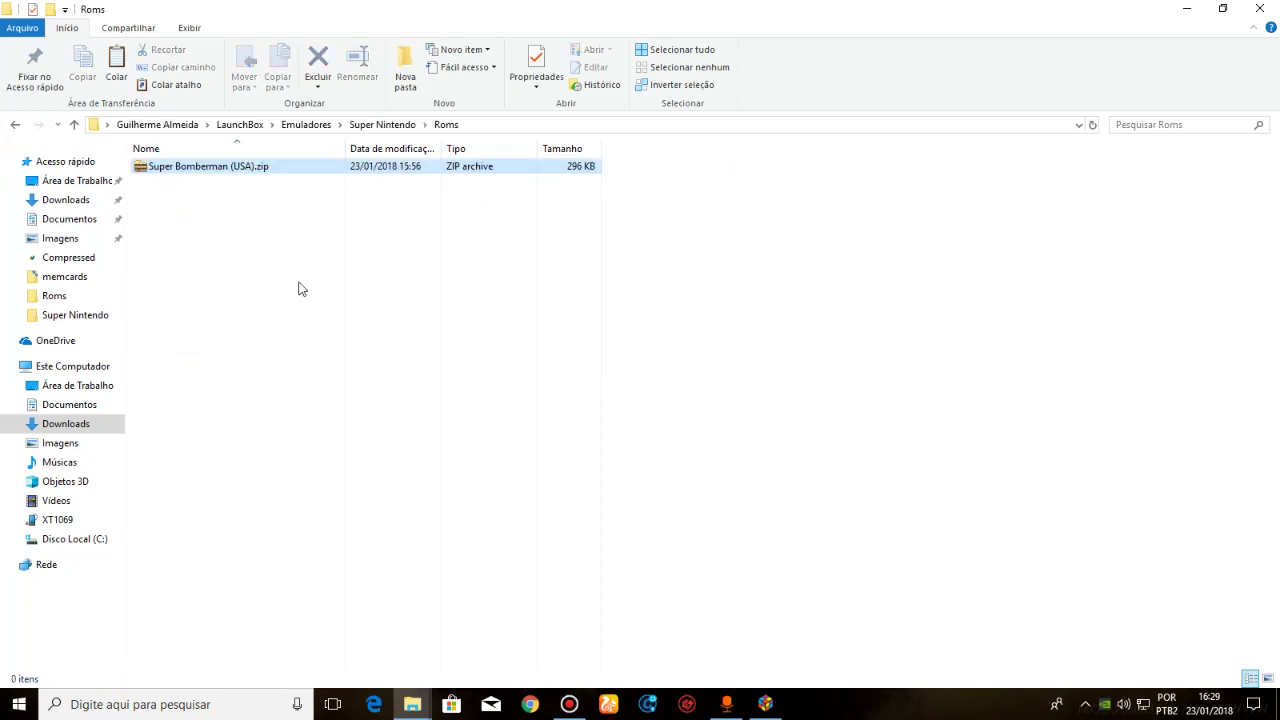
- Launch the snes9x-x64.exe emulator from the LaunchBox Super Nintendo folder
{"action": "left_click", "coordinate": [15, 124]}
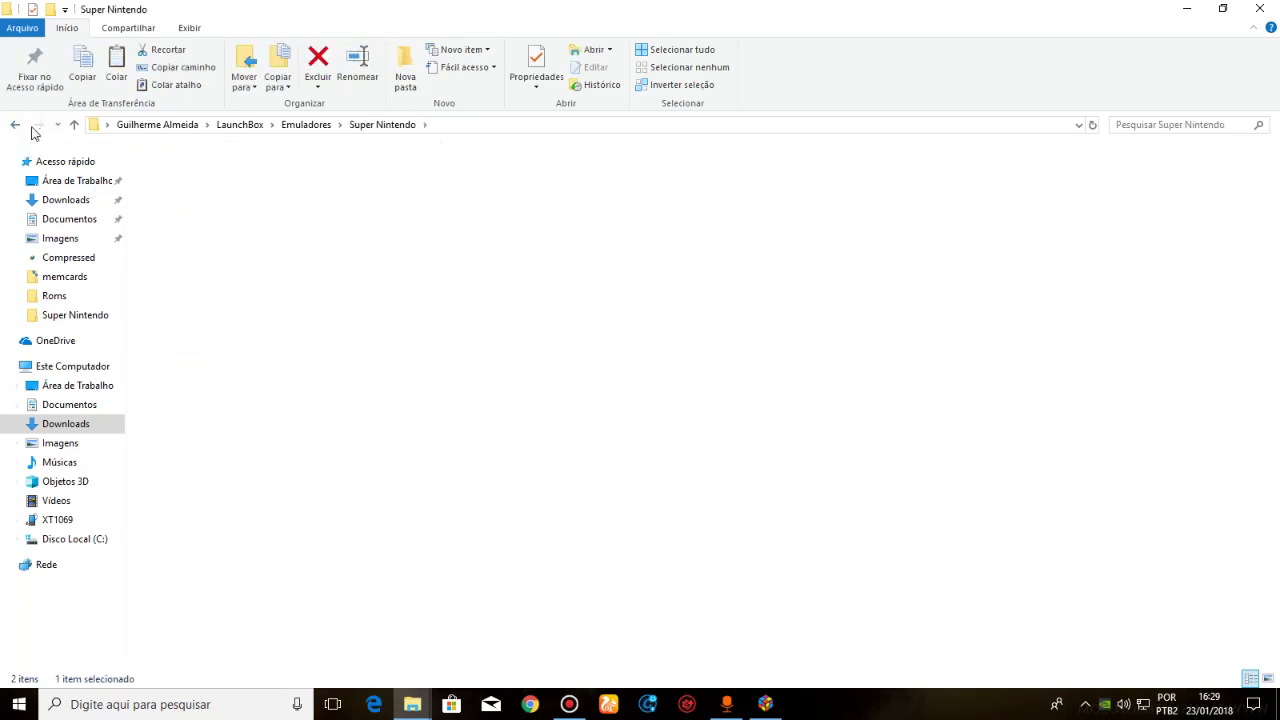
{"action": "left_click", "coordinate": [37, 125]}
{"action": "left_click", "coordinate": [15, 125]}
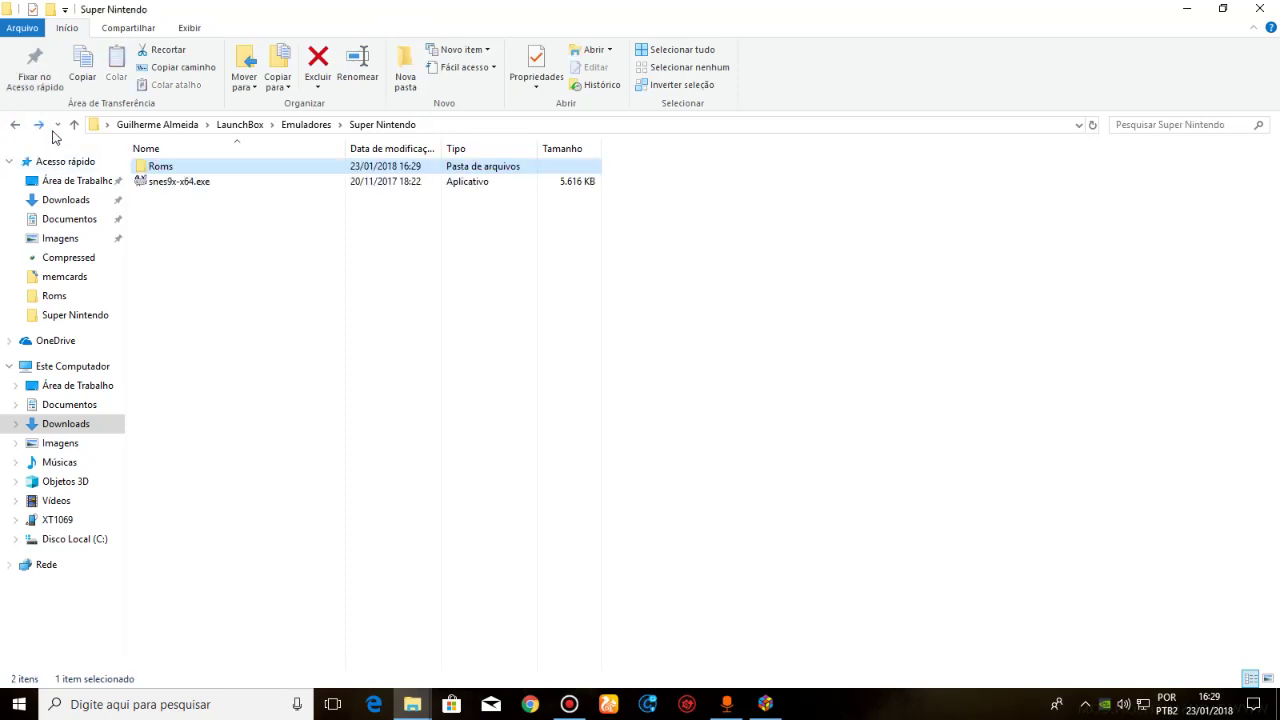
{"action": "double_click", "coordinate": [190, 181]}
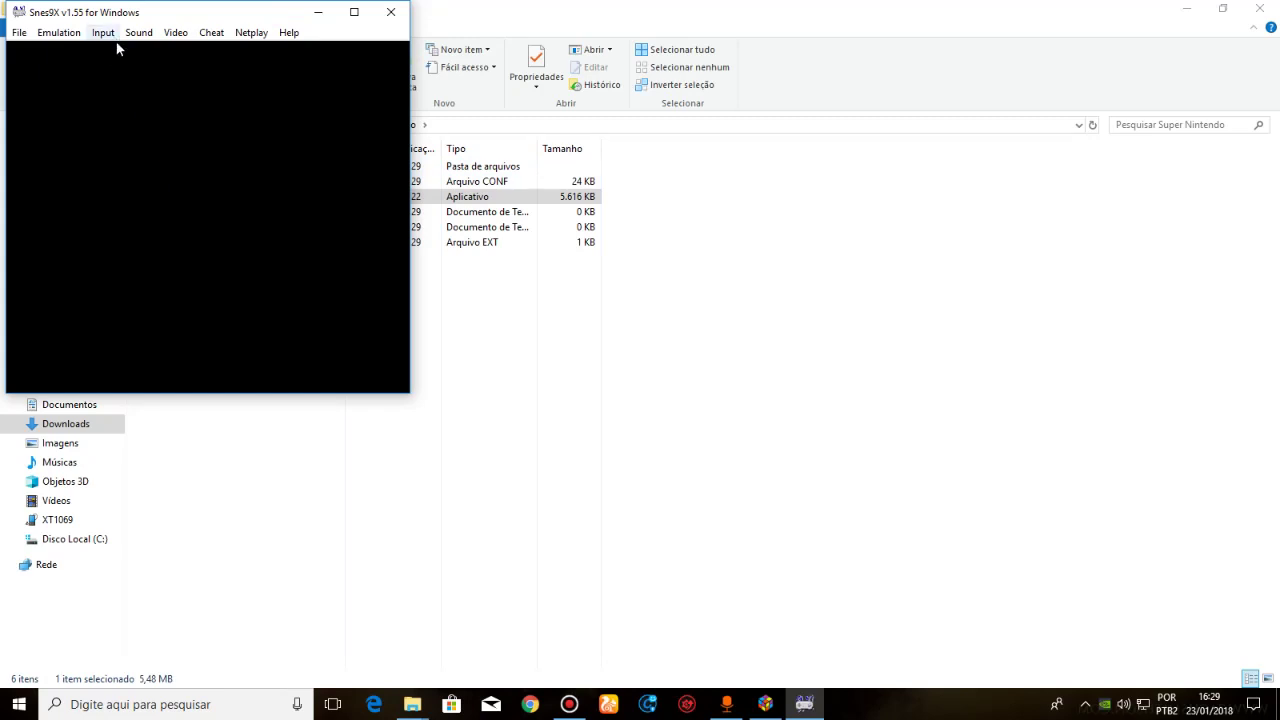
{"action": "mouse_move", "coordinate": [780, 698]}
- Map Joypad #1's directions, B, A, Y, X, Start, Select, L and R to gamepad J0 in the input configuration, and close the emulator
{"action": "left_click", "coordinate": [103, 32]}
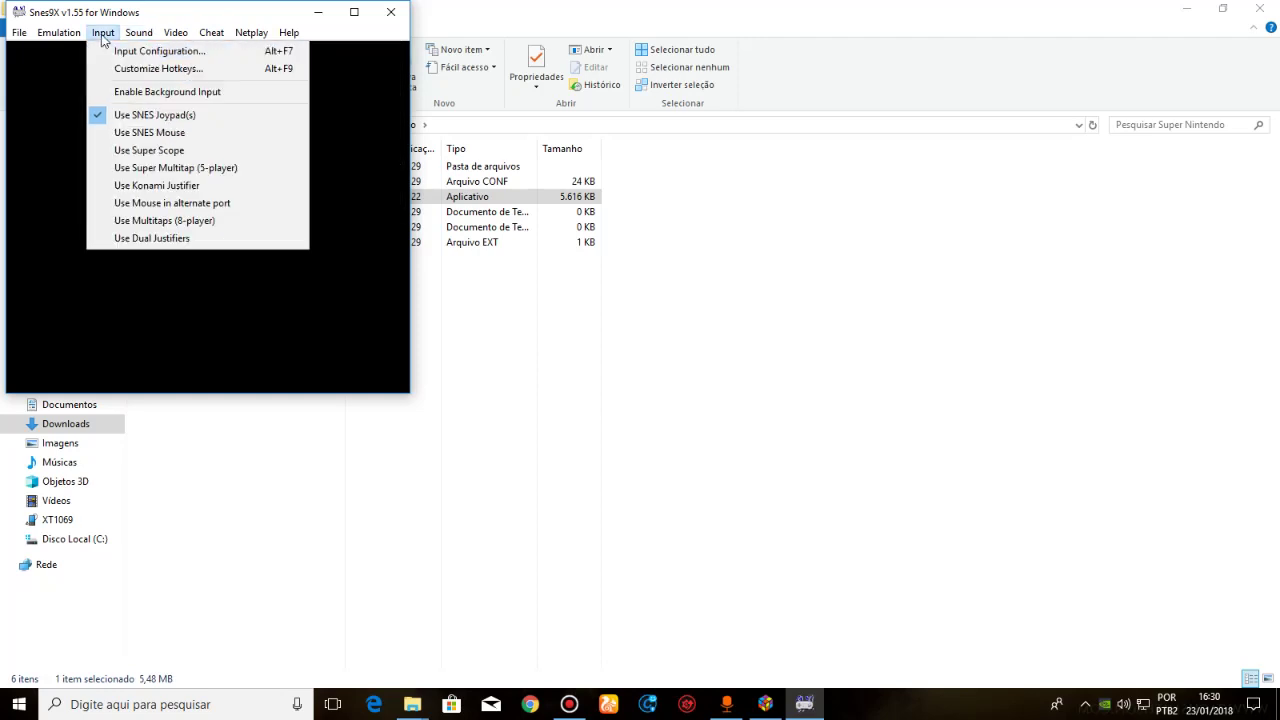
{"action": "left_click", "coordinate": [118, 52]}
{"action": "left_click", "coordinate": [558, 313]}
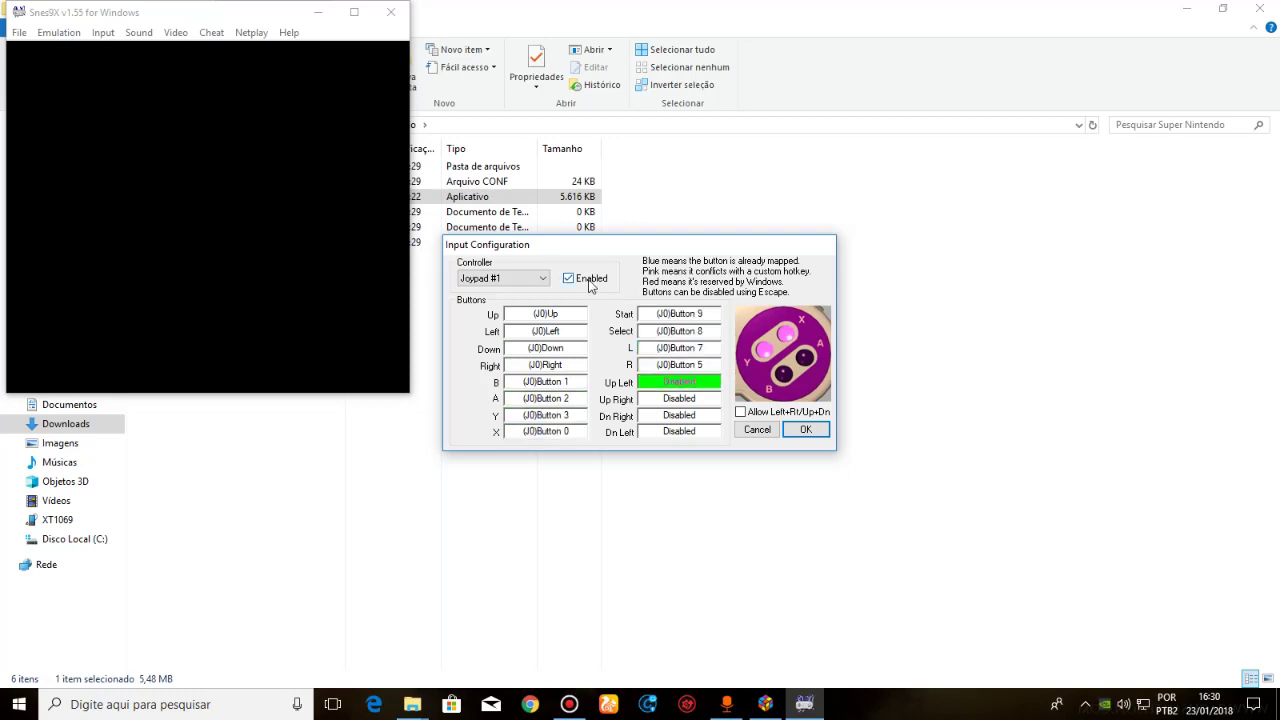
{"action": "left_click", "coordinate": [808, 429]}
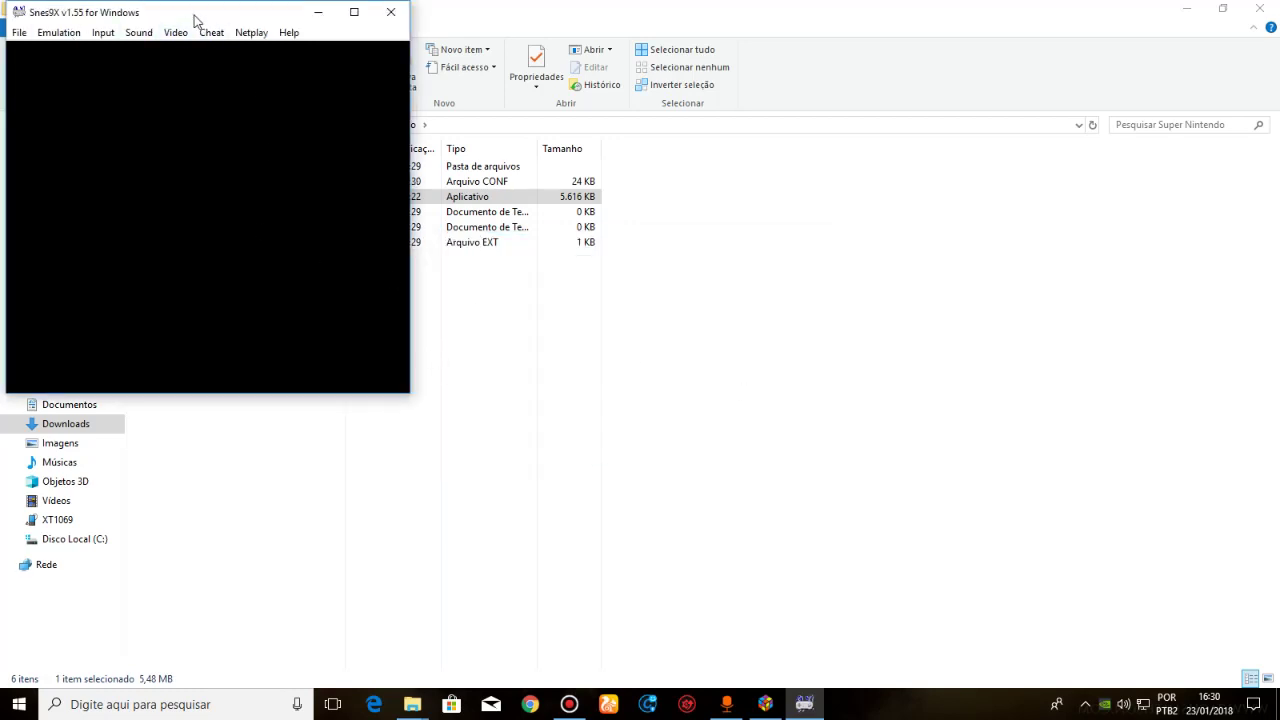
{"action": "left_click_drag", "start_coordinate": [191, 17], "coordinate": [434, 29]}
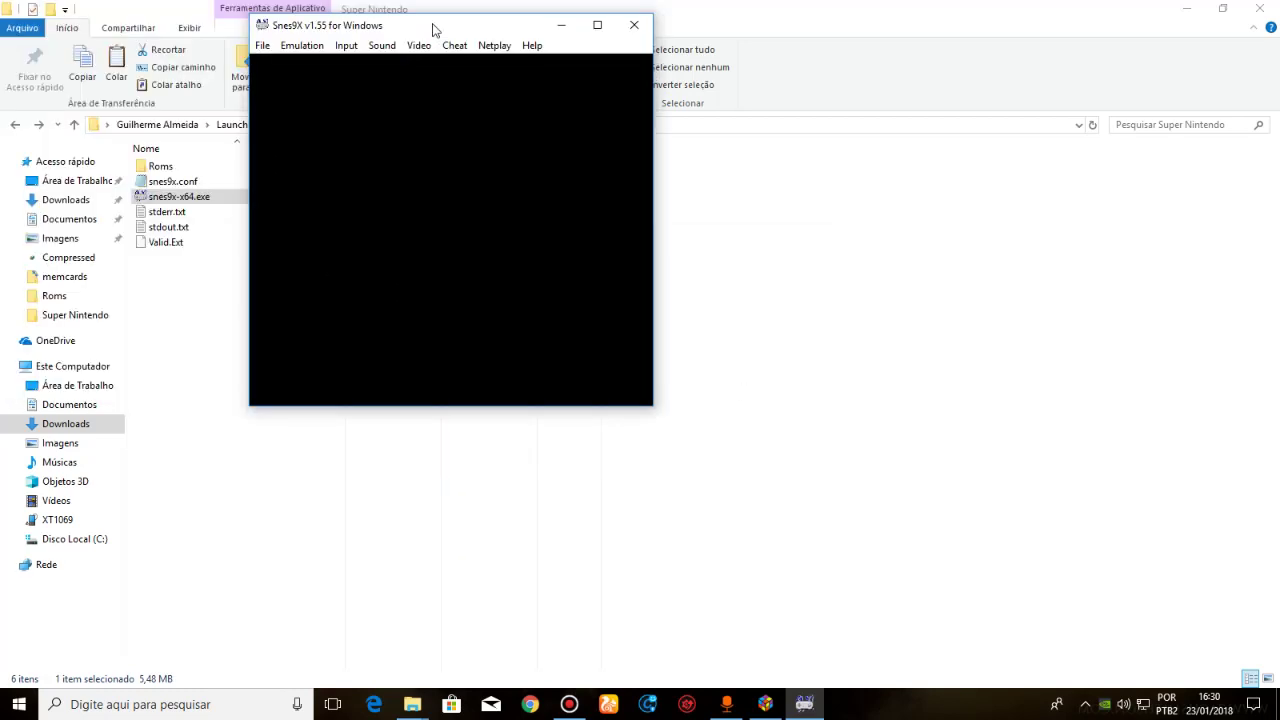
{"action": "left_click", "coordinate": [633, 26]}
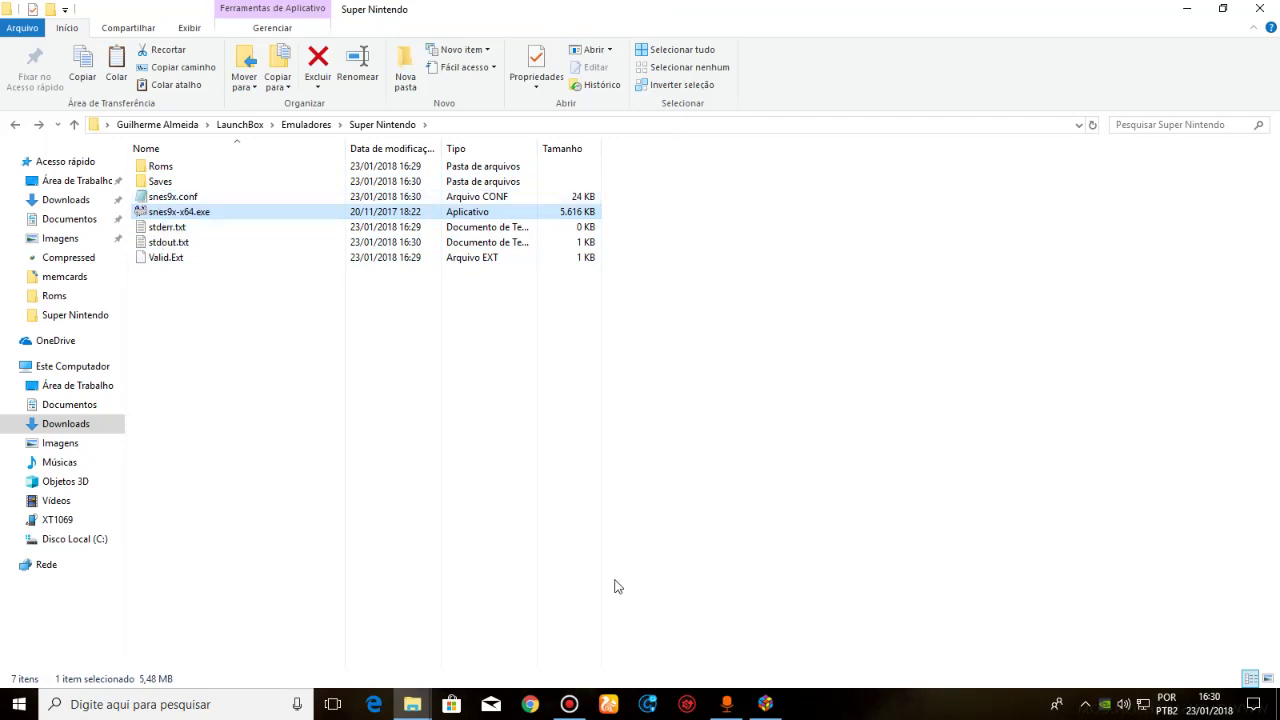
- Switch to LaunchBox and start importing ROM files, proceeding to the wizard's file selection
{"action": "left_click", "coordinate": [765, 704]}
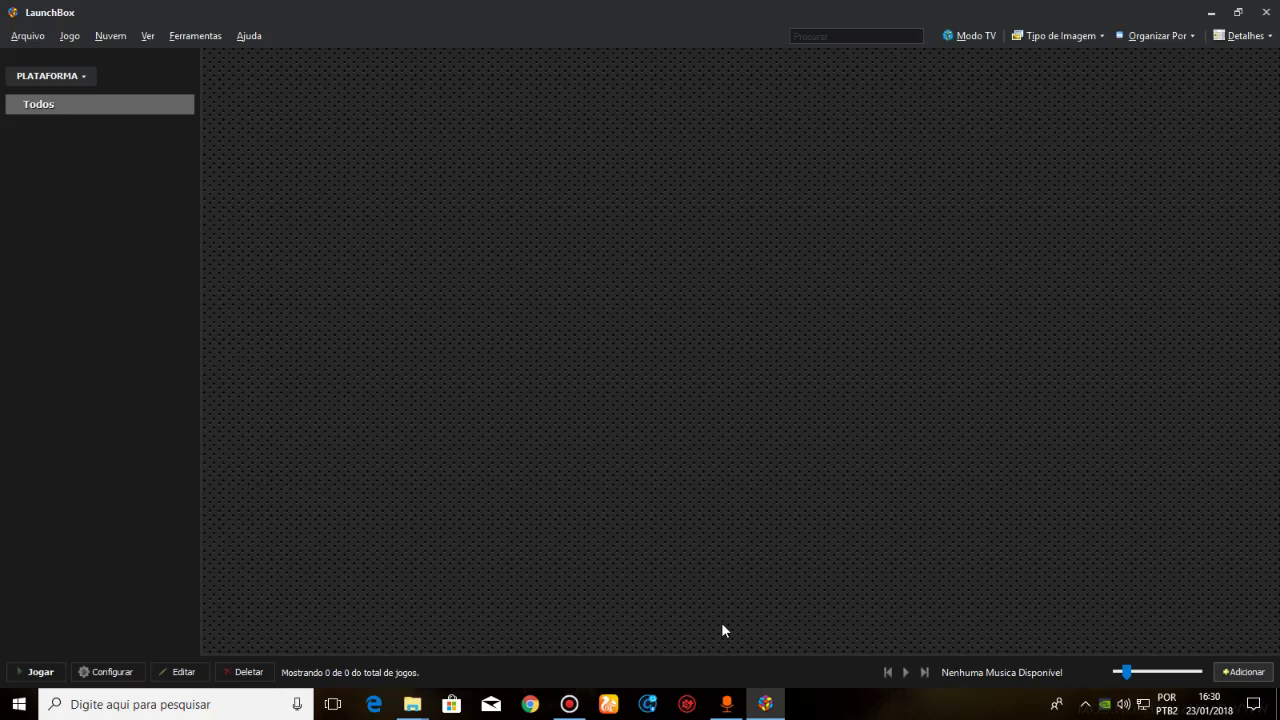
{"action": "left_click", "coordinate": [195, 35]}
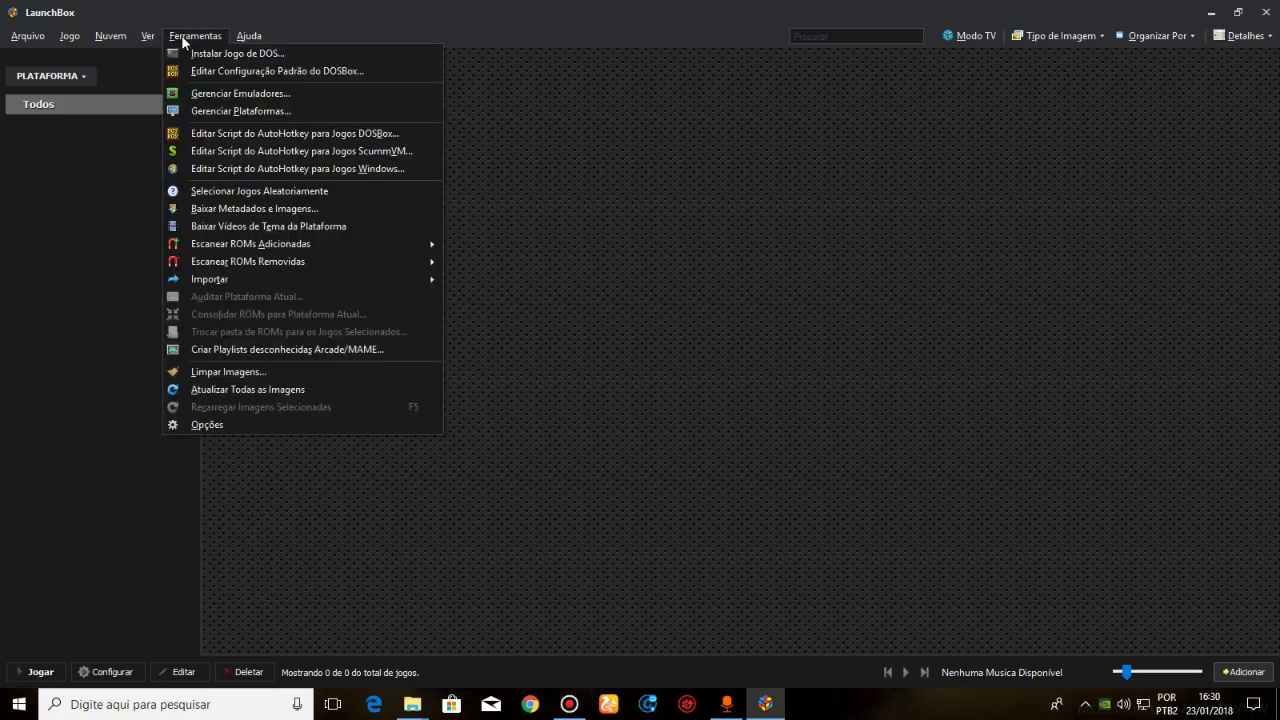
{"action": "mouse_move", "coordinate": [259, 279]}
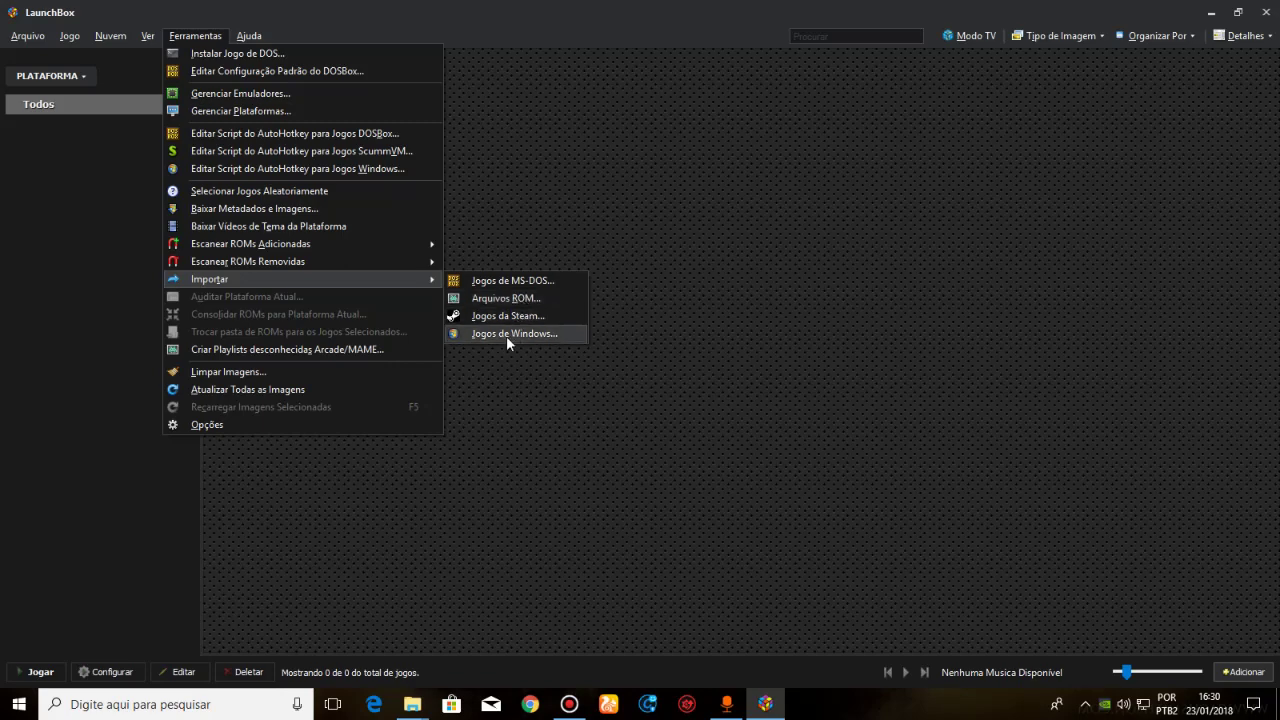
{"action": "left_click", "coordinate": [510, 302]}
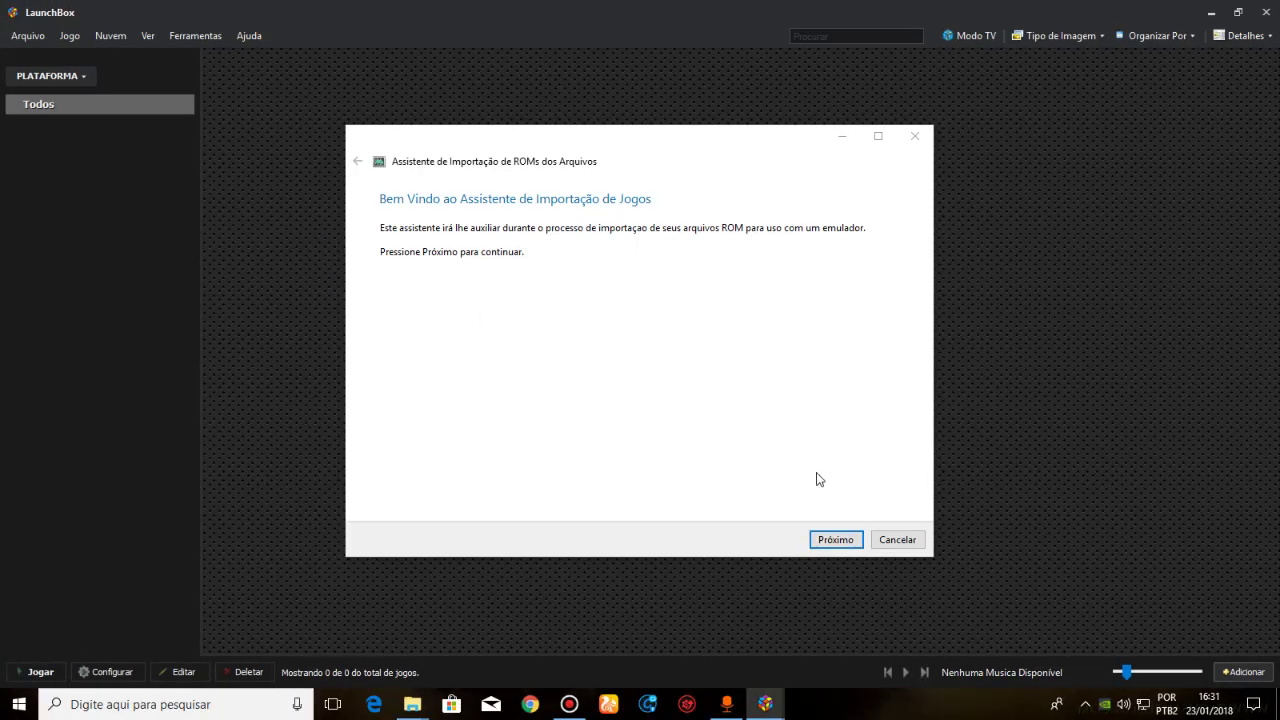
{"action": "left_click", "coordinate": [830, 537]}
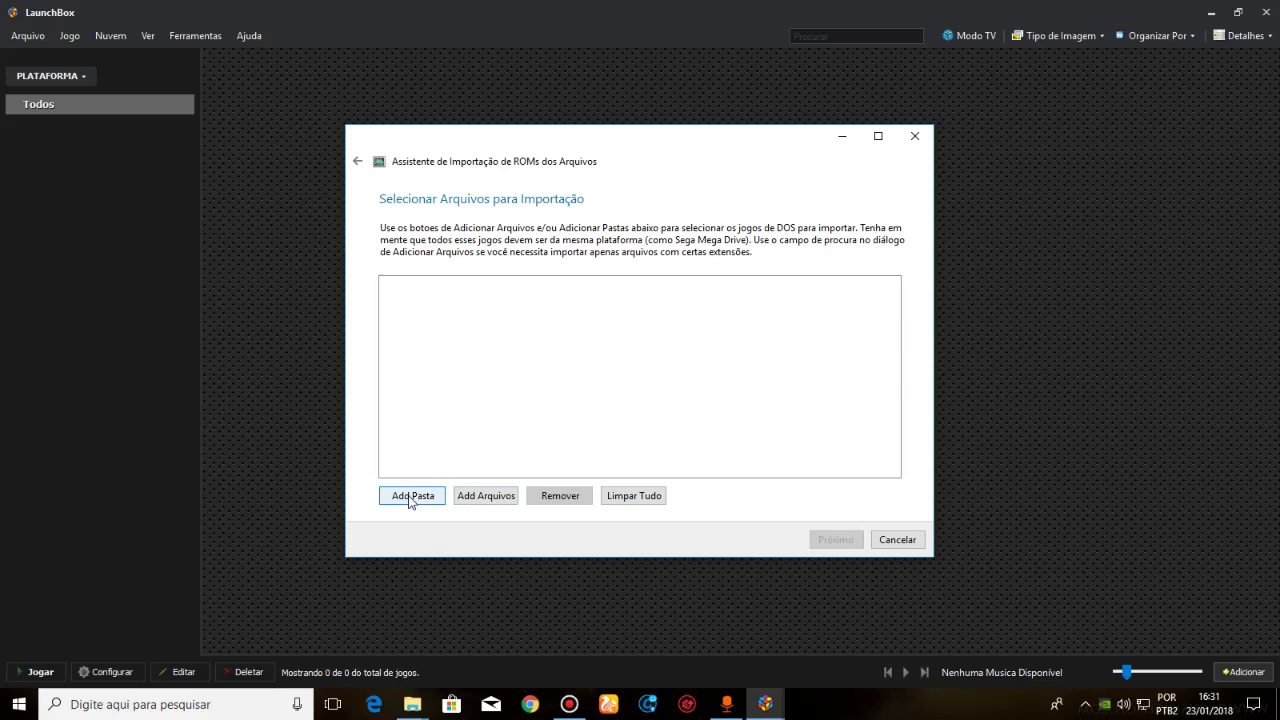
- Add Super Bomberman (USA).zip from LaunchBox\Emuladores\Super Nintendo\Roms to the files for import
{"action": "left_click", "coordinate": [486, 494]}
{"action": "left_click", "coordinate": [475, 497]}
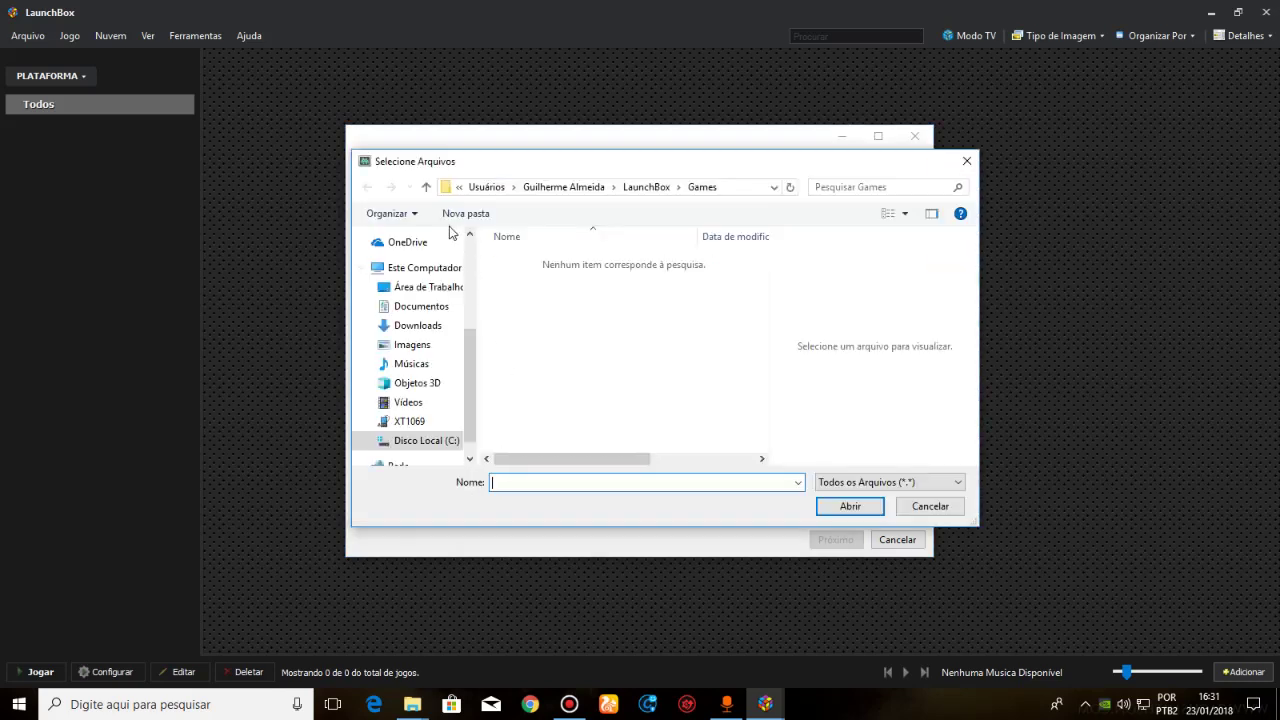
{"action": "left_click", "coordinate": [425, 187]}
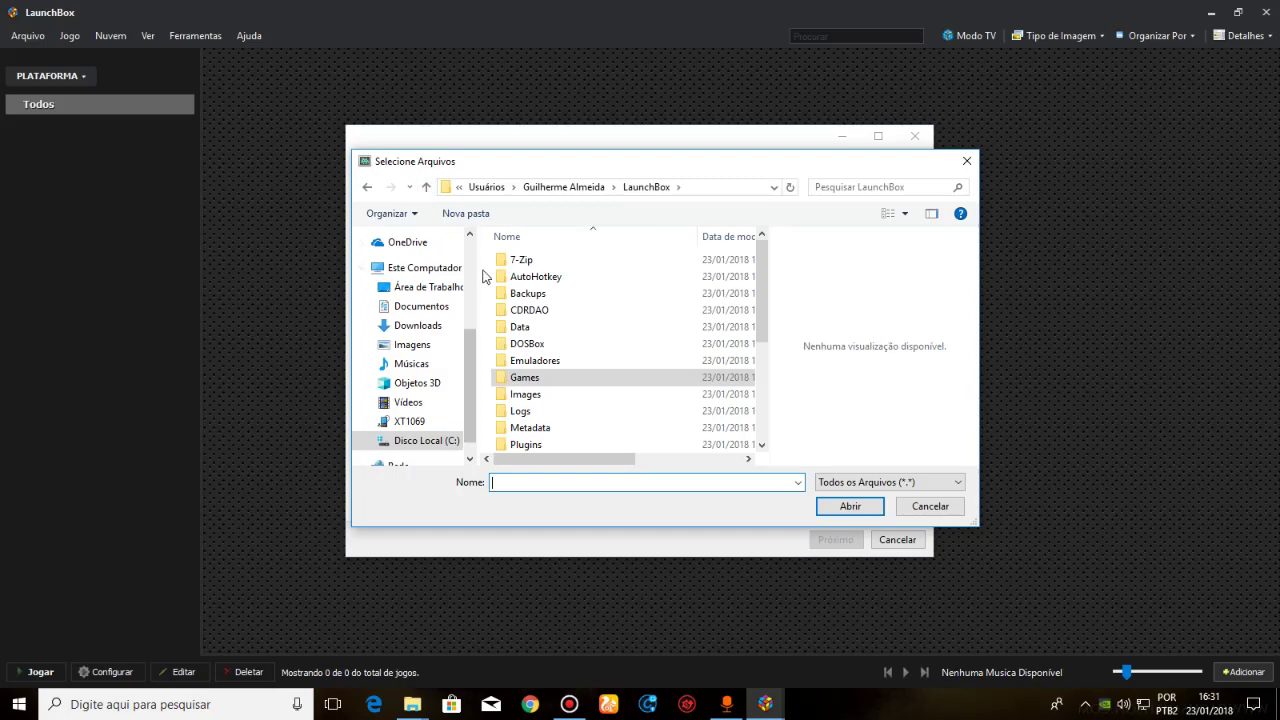
{"action": "double_click", "coordinate": [553, 364]}
{"action": "double_click", "coordinate": [541, 276]}
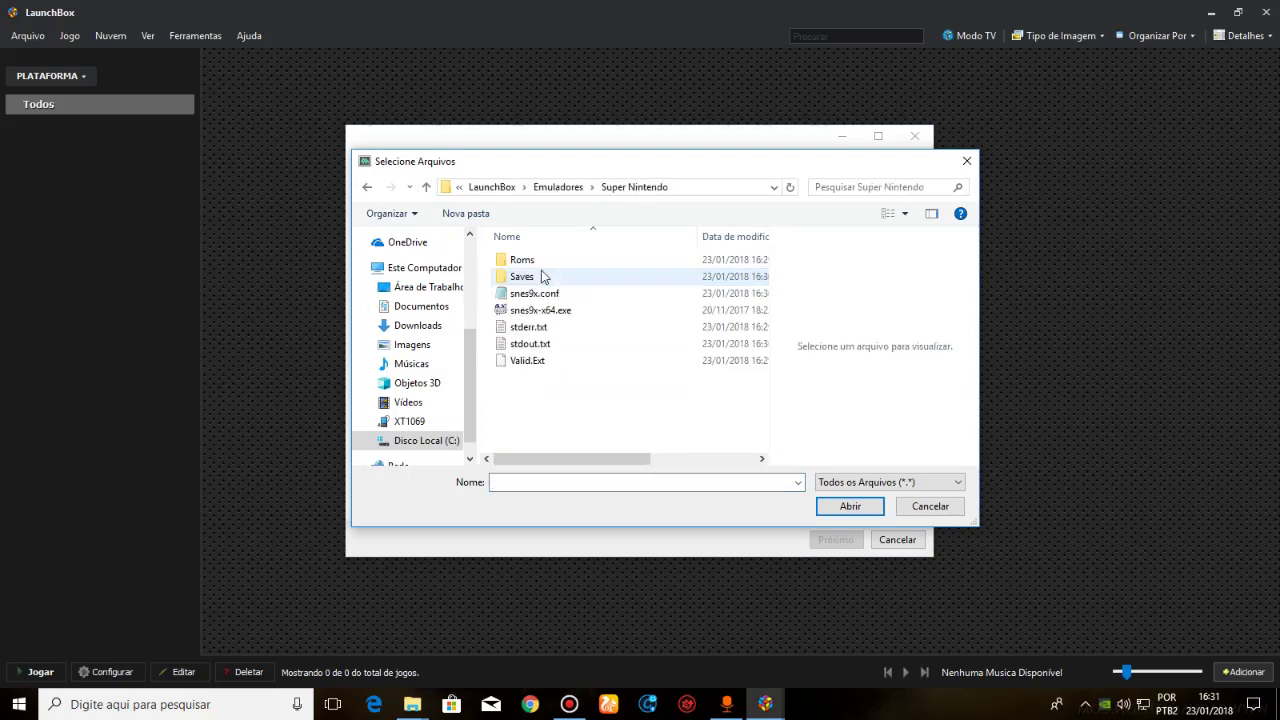
{"action": "double_click", "coordinate": [541, 267]}
{"action": "double_click", "coordinate": [542, 268]}
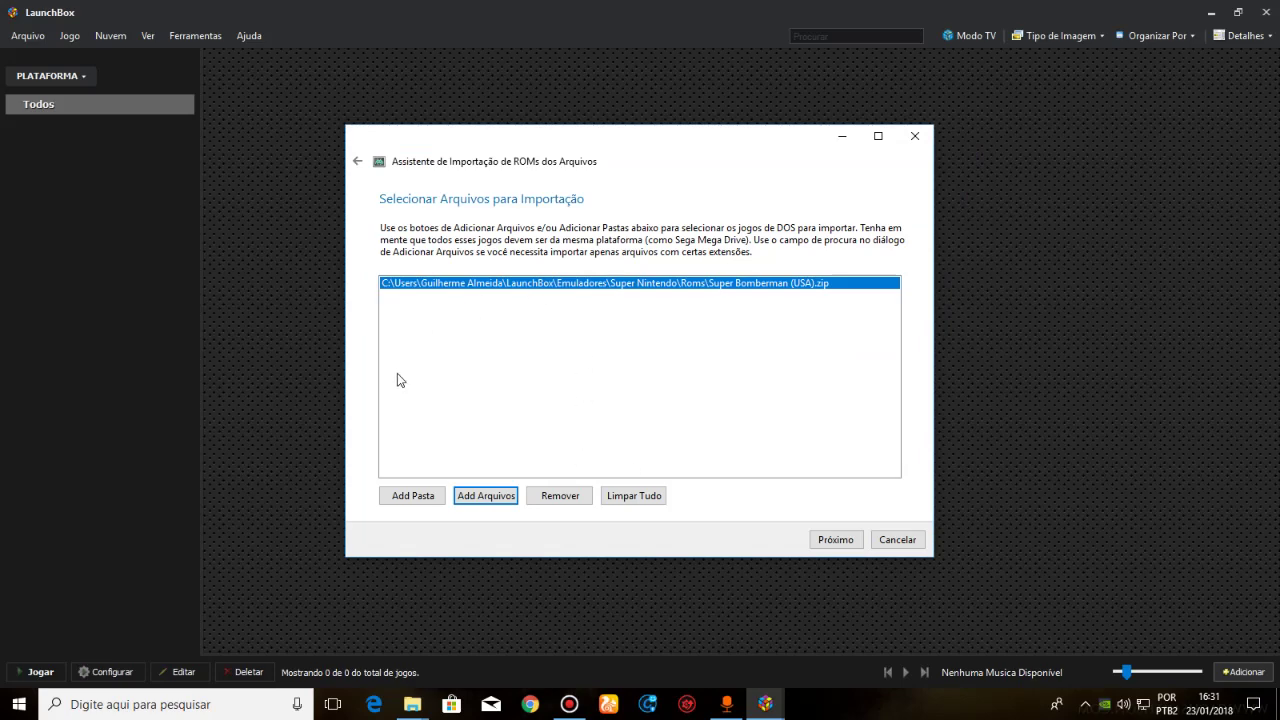
- Add the whole Roms folder of LaunchBox\Emuladores\Super Nintendo to the import list
{"action": "left_click", "coordinate": [425, 494]}
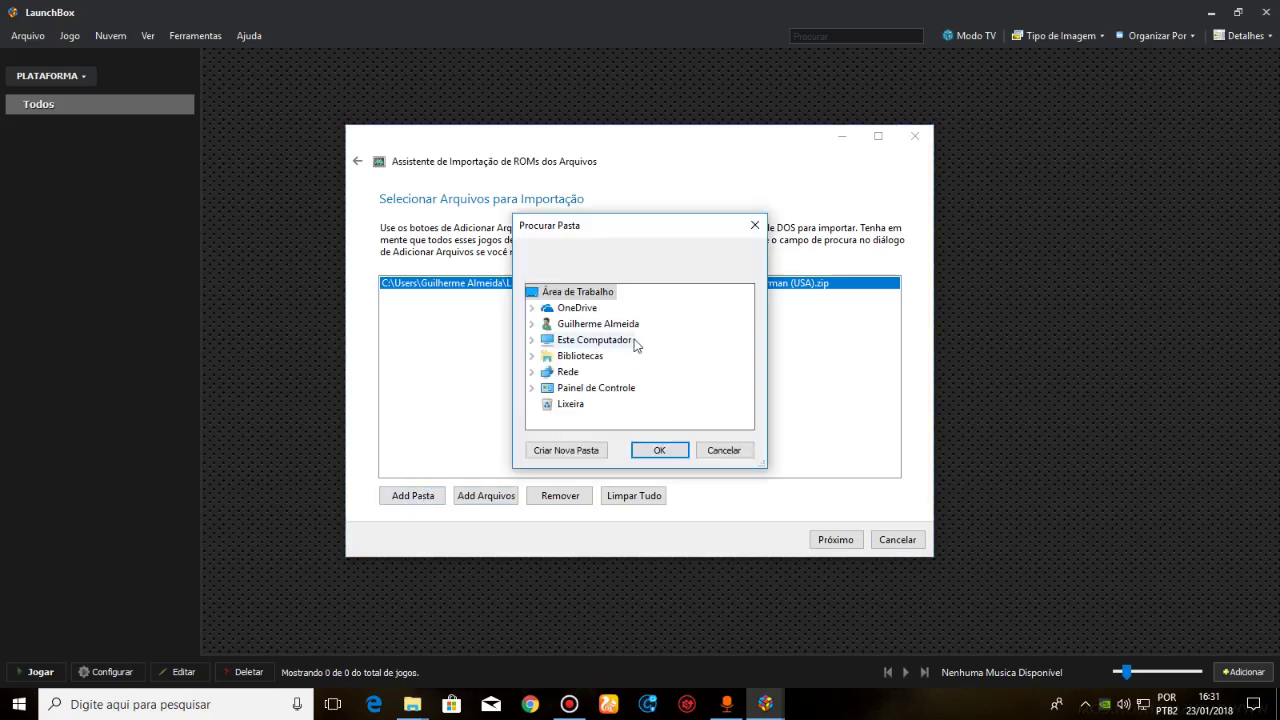
{"action": "left_click", "coordinate": [532, 324]}
{"action": "scroll", "coordinate": [640, 360], "scroll_direction": "down", "scroll_amount": 2}
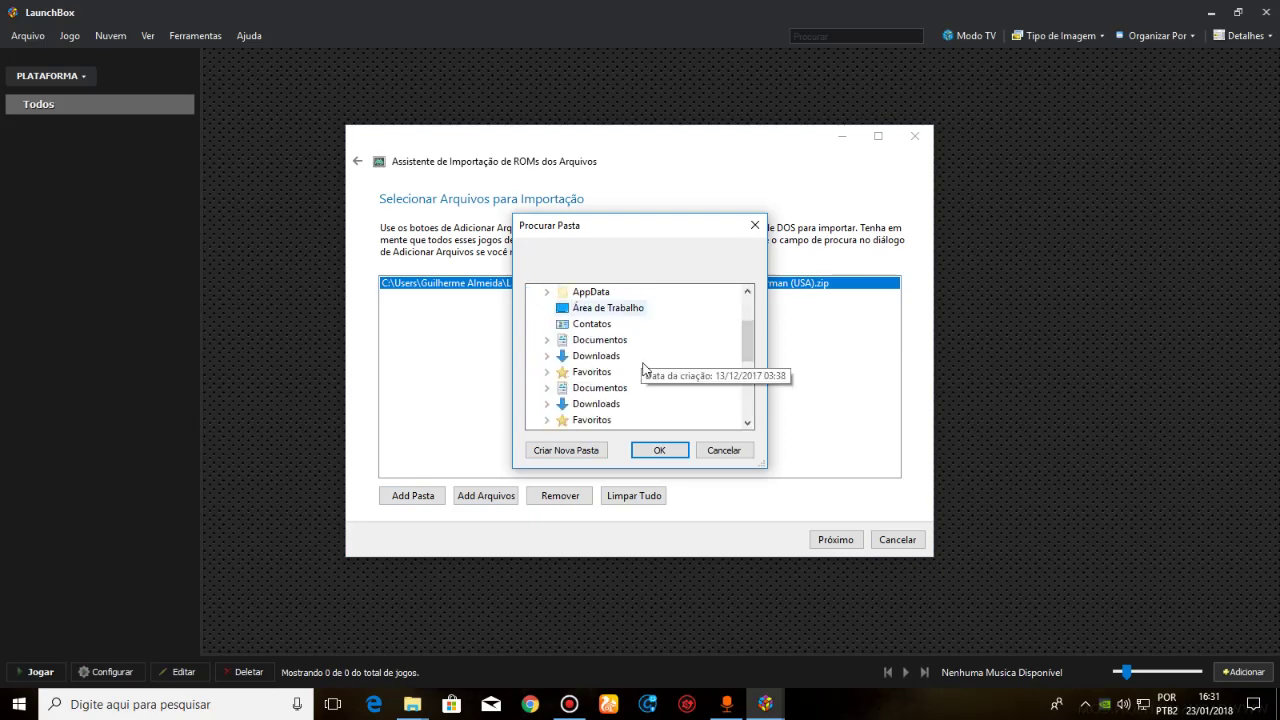
{"action": "double_click", "coordinate": [598, 372]}
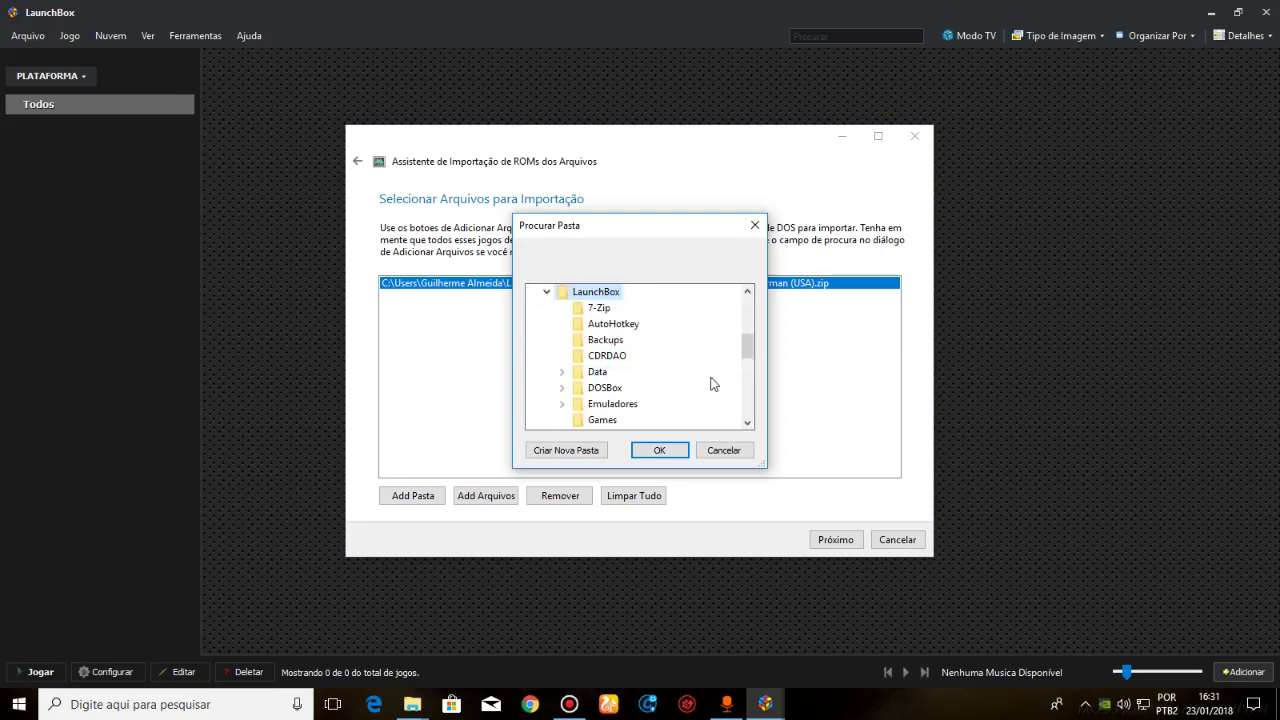
{"action": "double_click", "coordinate": [610, 403]}
{"action": "scroll", "coordinate": [640, 395], "scroll_direction": "down", "scroll_amount": 2}
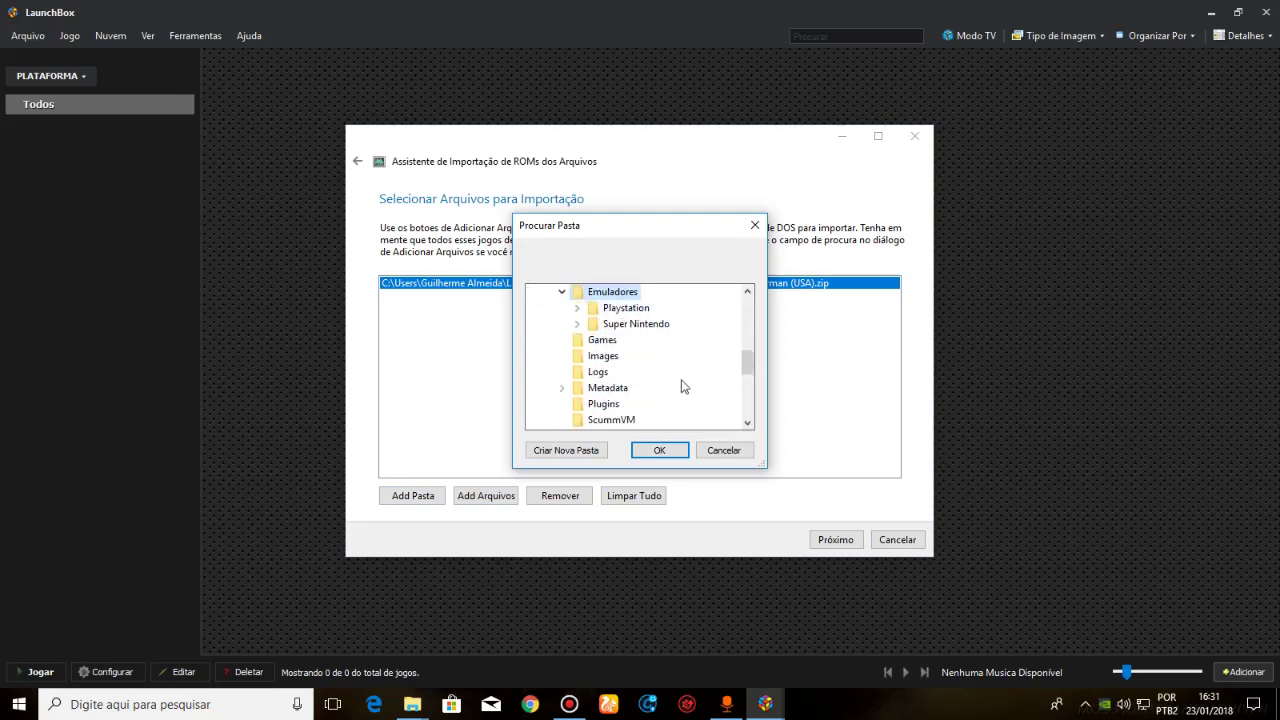
{"action": "double_click", "coordinate": [636, 324]}
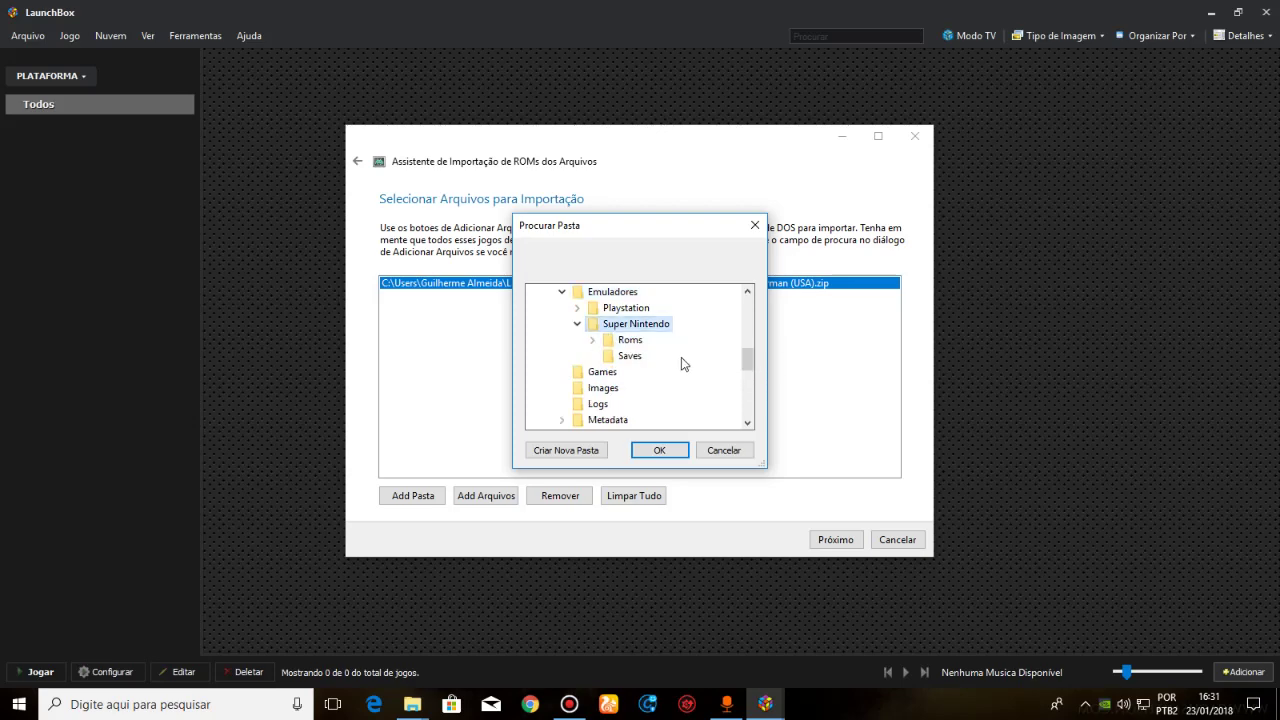
{"action": "left_click", "coordinate": [626, 343]}
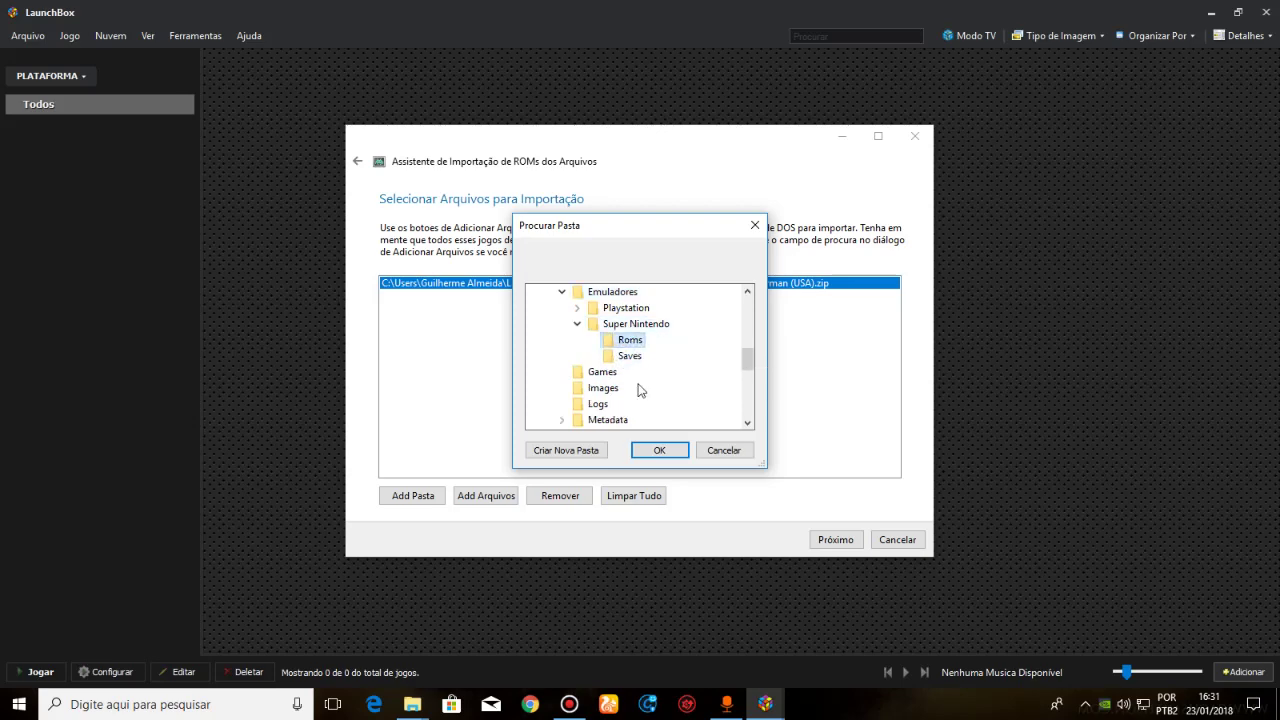
{"action": "left_click", "coordinate": [659, 450]}
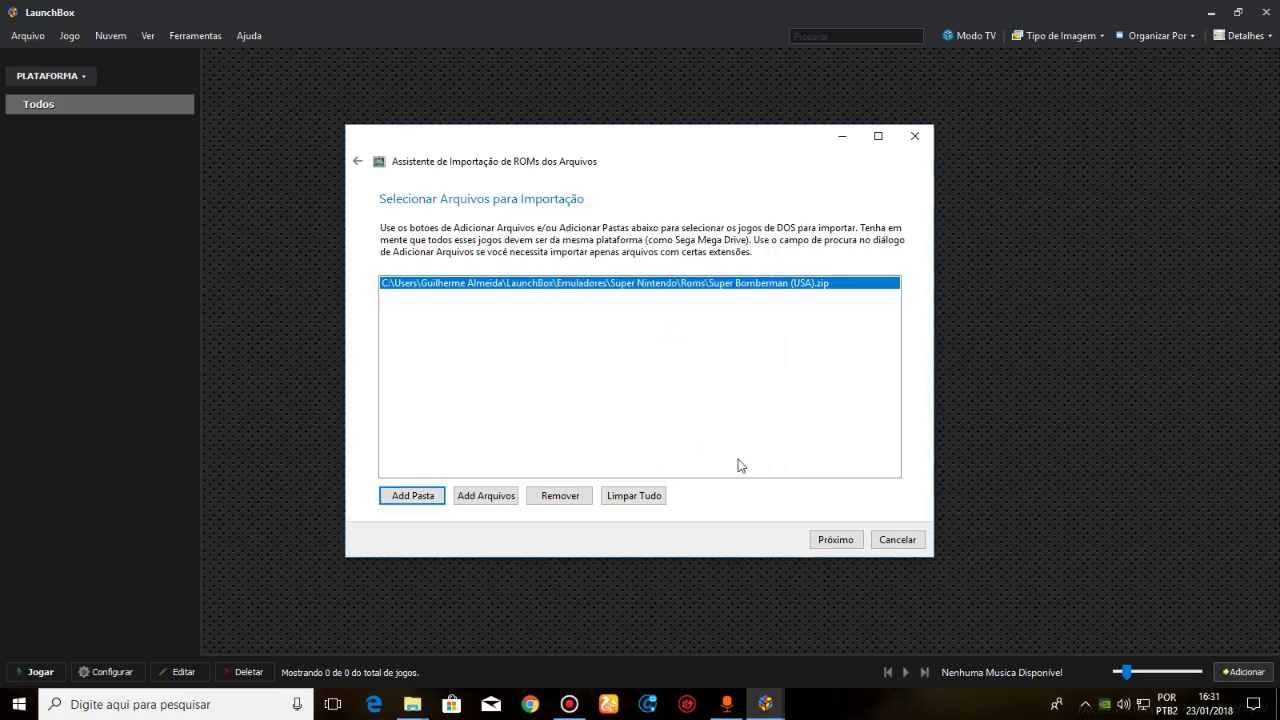
- Set the platform for the imported ROMs to Super Nintendo Entertainment System
{"action": "left_click", "coordinate": [837, 539]}
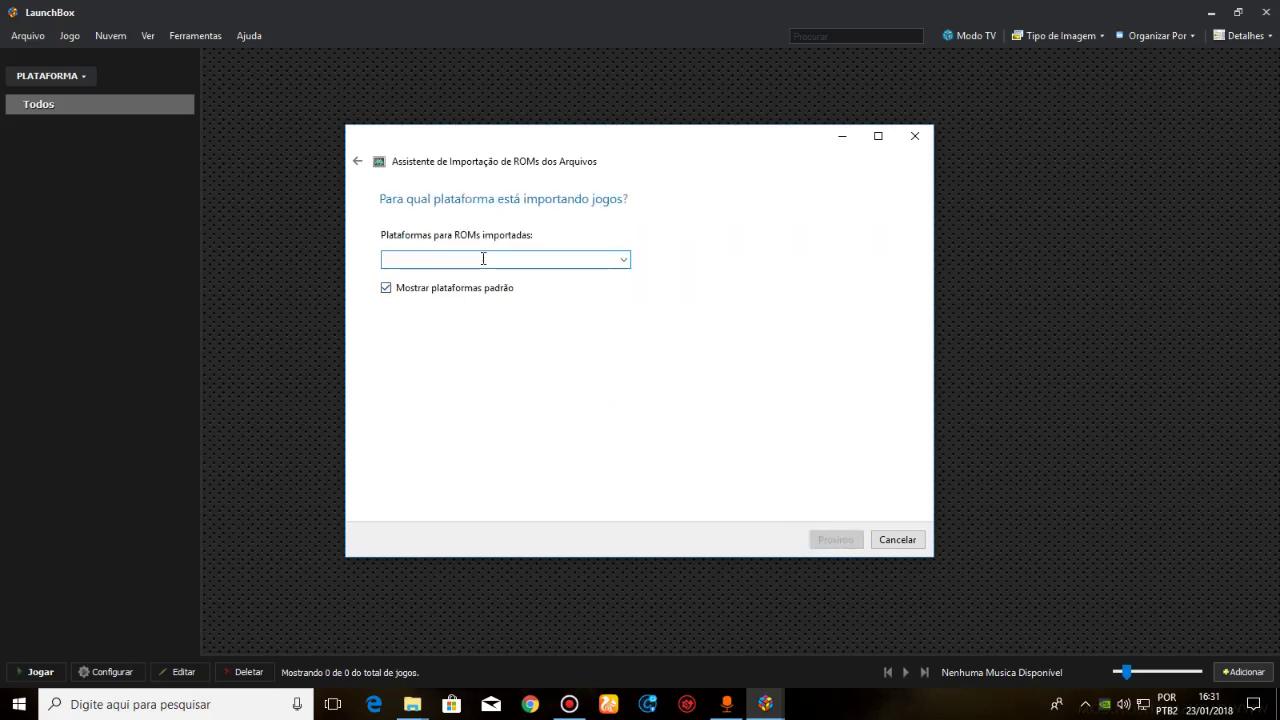
{"action": "type", "text": "Sup"}
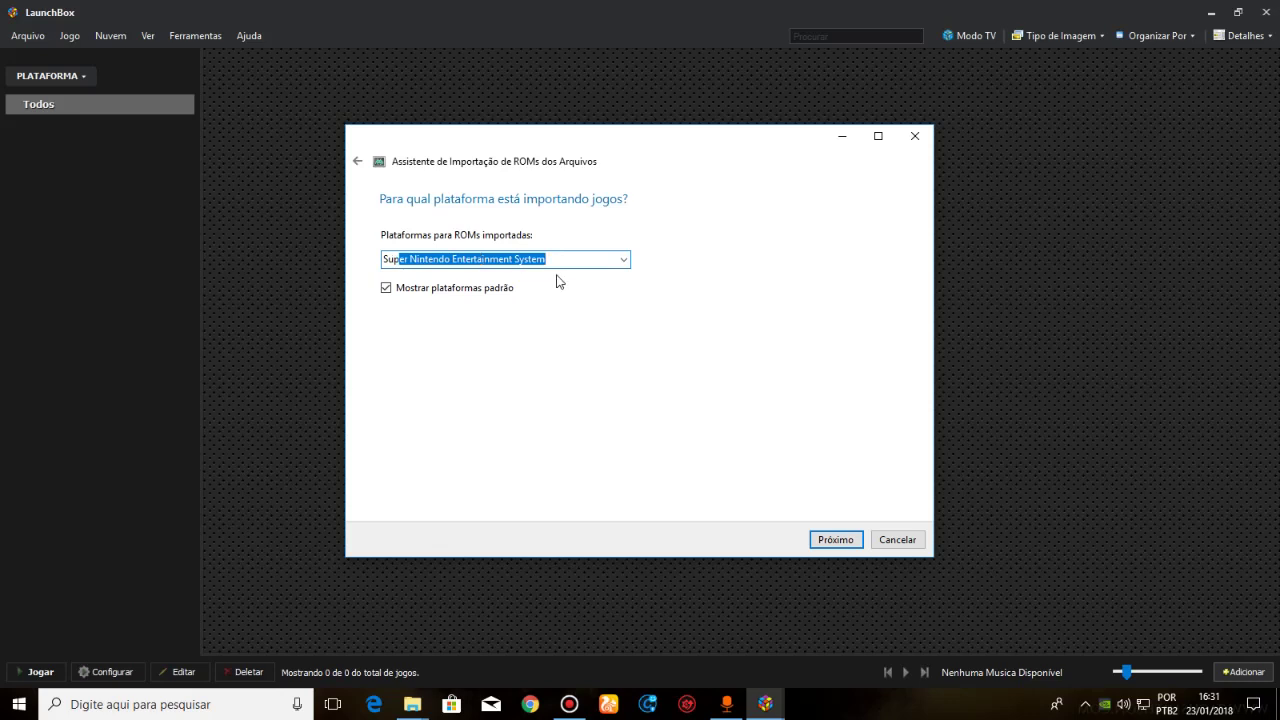
{"action": "left_click", "coordinate": [557, 259]}
{"action": "left_click", "coordinate": [832, 540]}
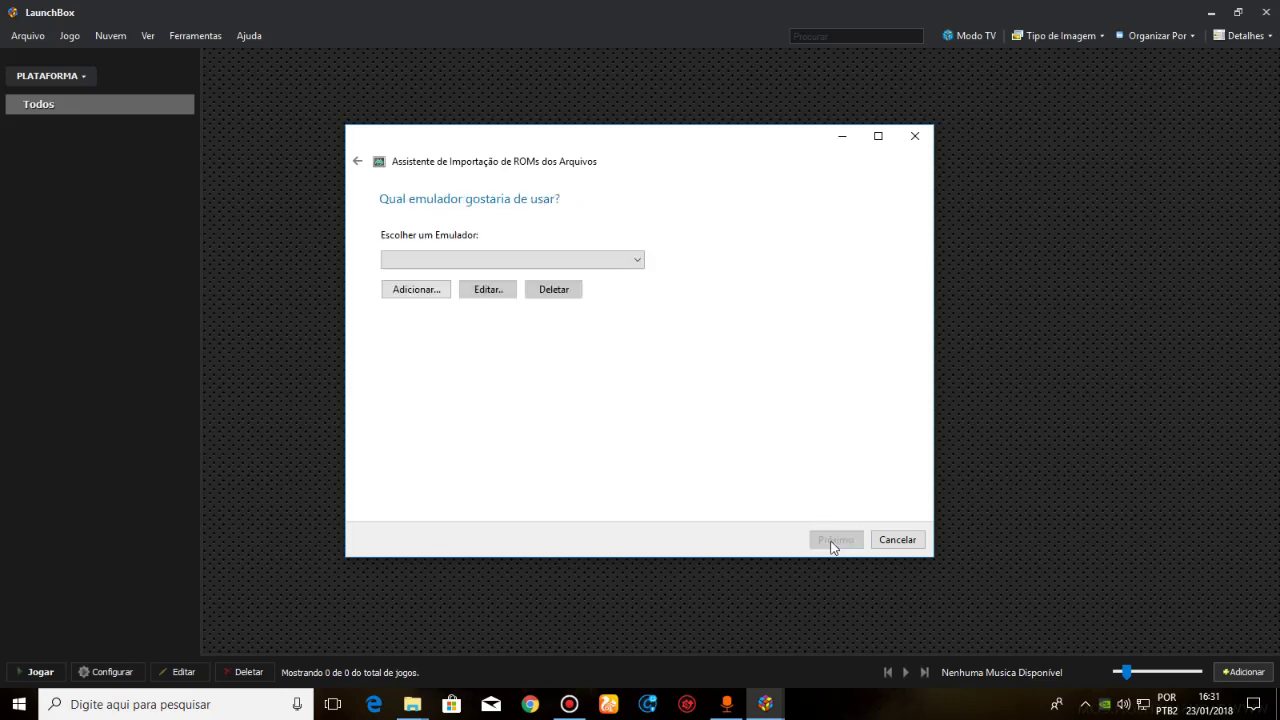
- Add Snes9x as the emulator, using the path Emuladores\Super Nintendo\snes9x-x64.exe
{"action": "left_click", "coordinate": [413, 292]}
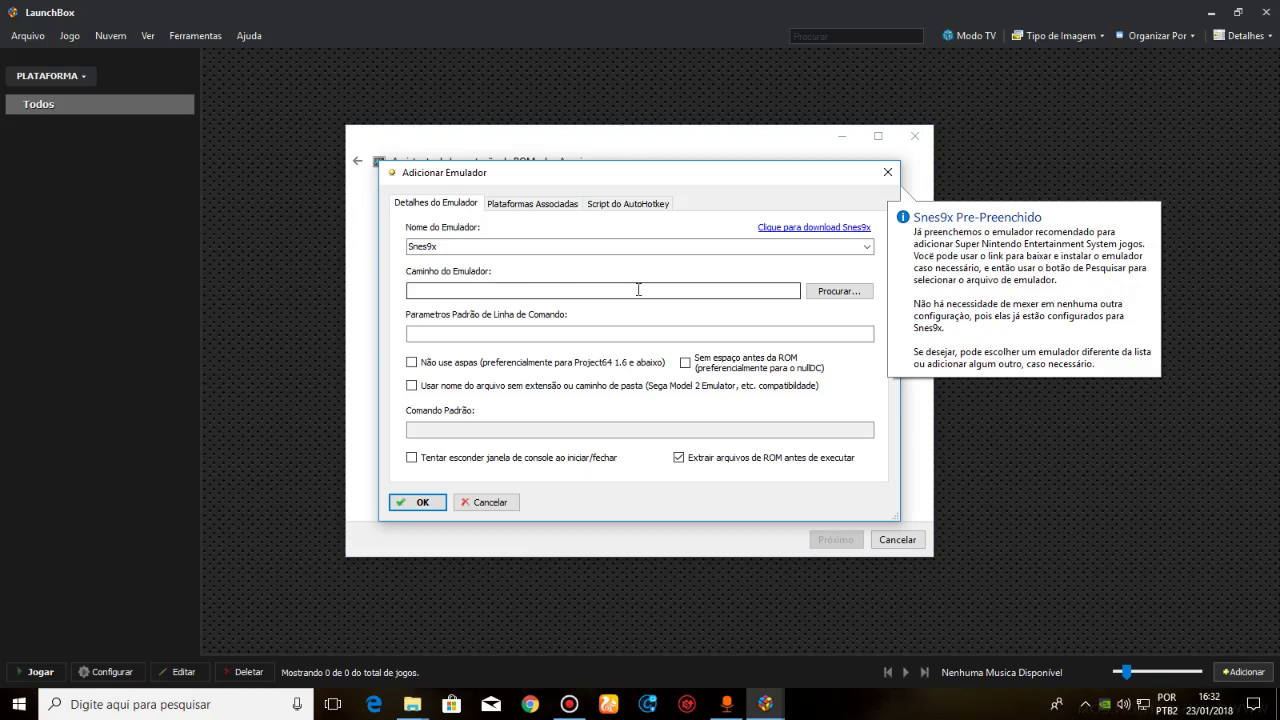
{"action": "left_click", "coordinate": [840, 296]}
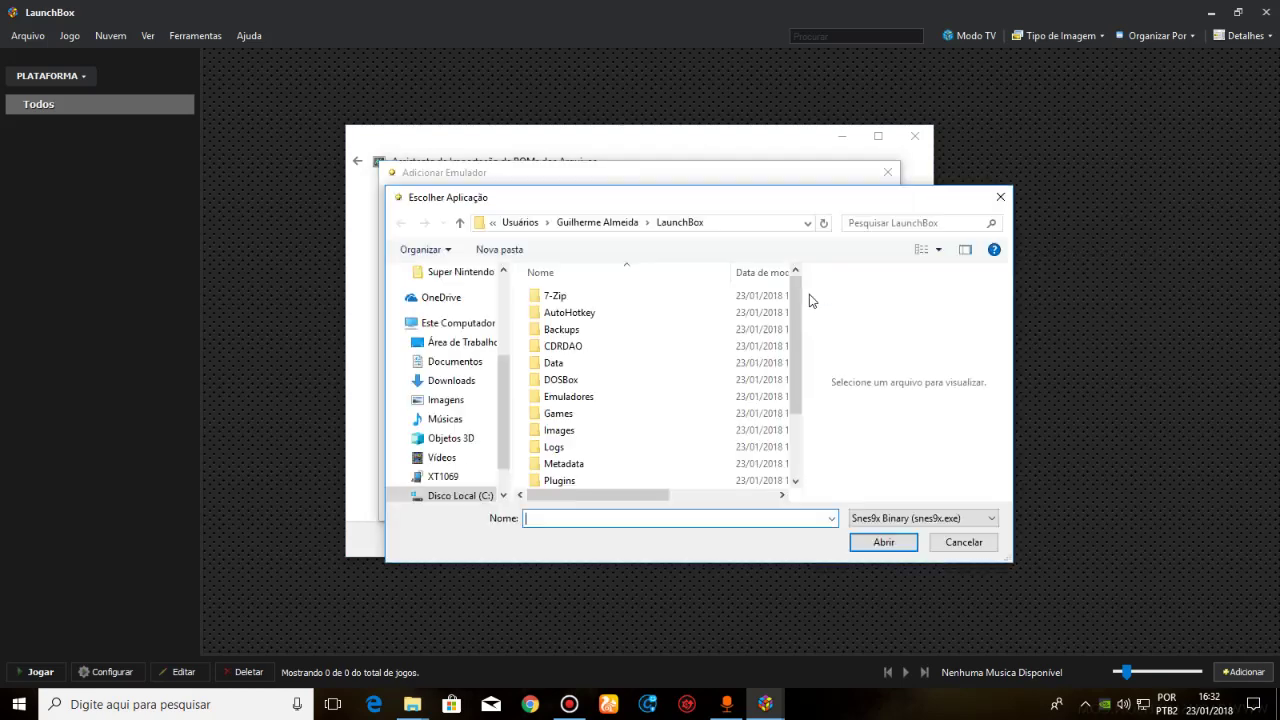
{"action": "scroll", "coordinate": [660, 395], "scroll_direction": "down", "scroll_amount": 2}
{"action": "scroll", "coordinate": [634, 397], "scroll_direction": "up", "scroll_amount": 1}
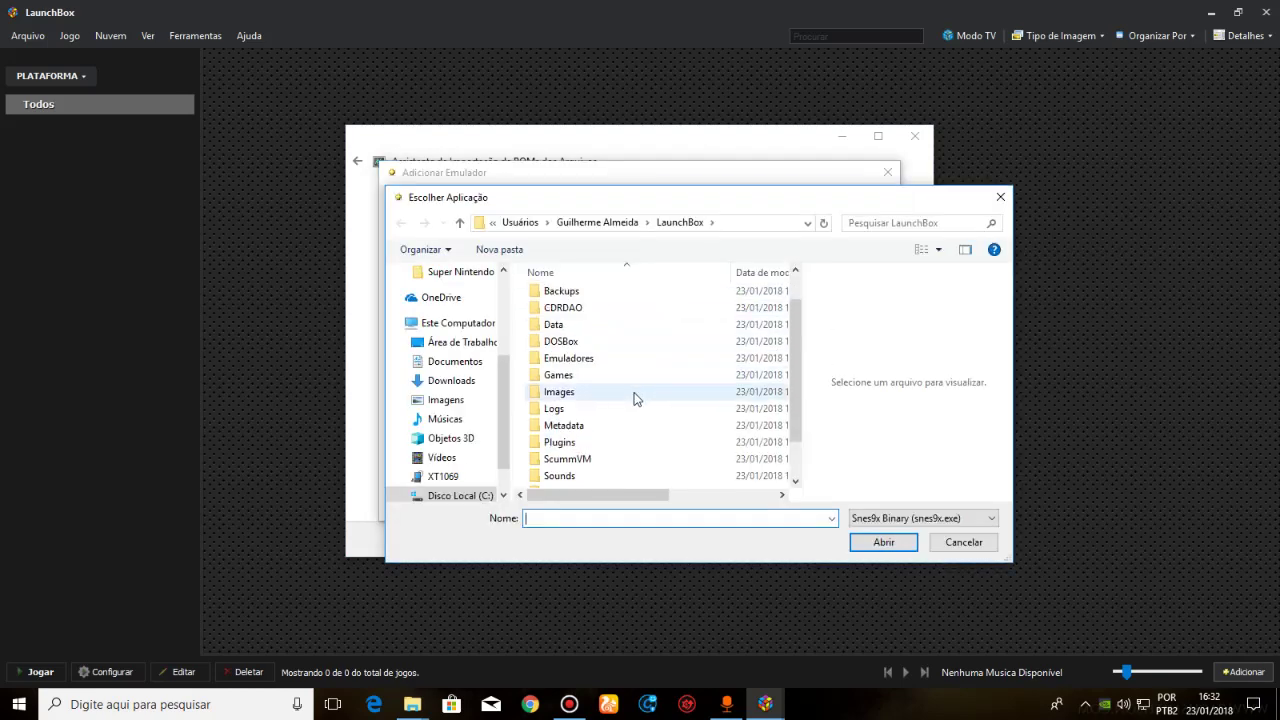
{"action": "double_click", "coordinate": [586, 363]}
{"action": "double_click", "coordinate": [578, 314]}
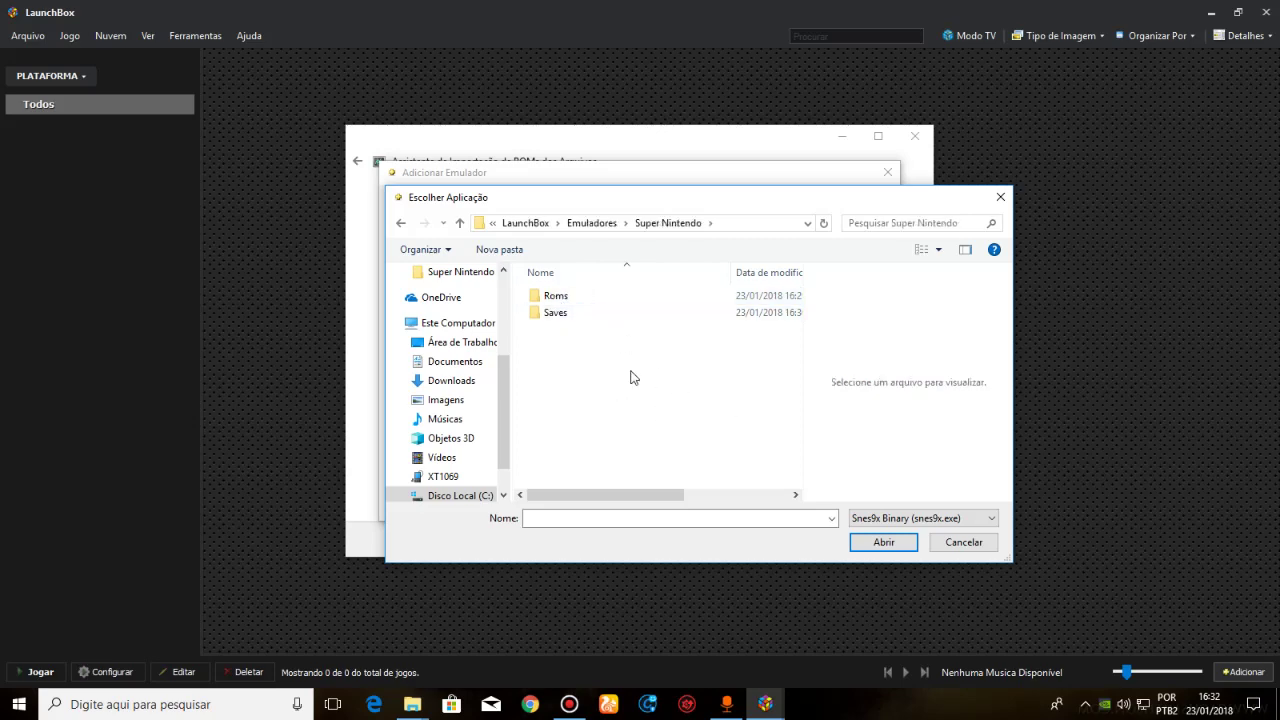
{"action": "left_click", "coordinate": [913, 517]}
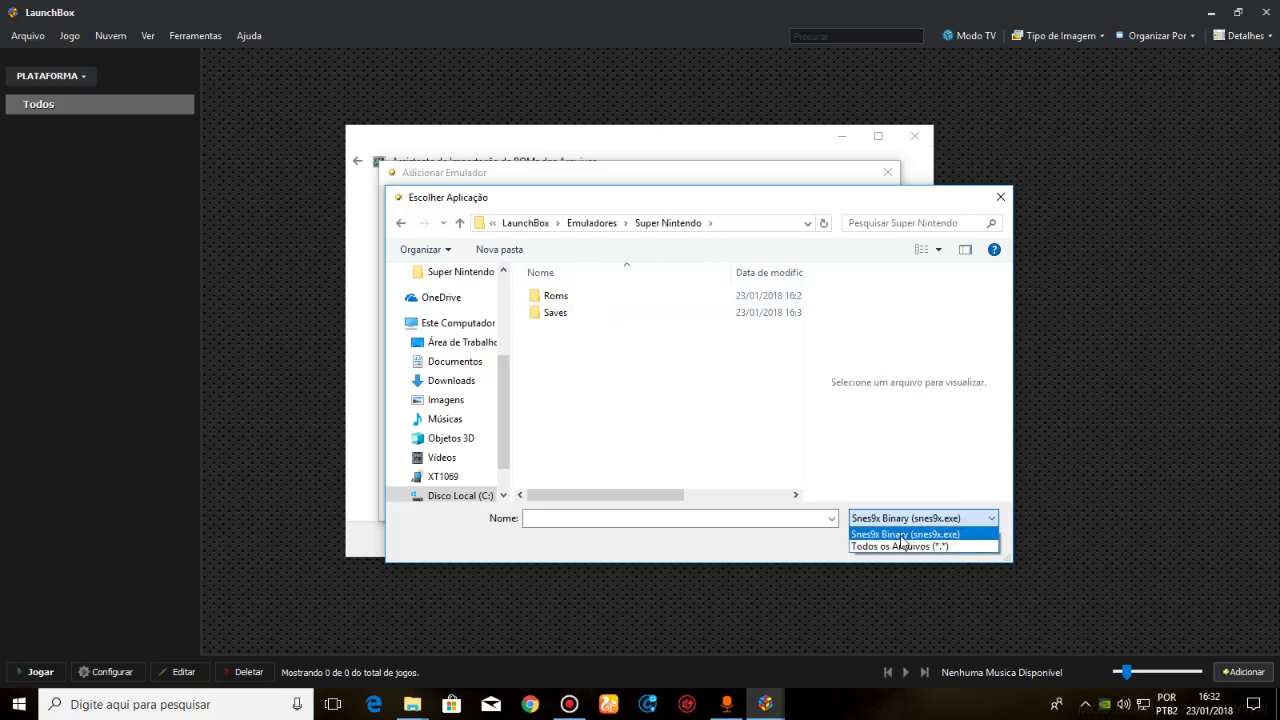
{"action": "left_click", "coordinate": [895, 546]}
{"action": "double_click", "coordinate": [574, 346]}
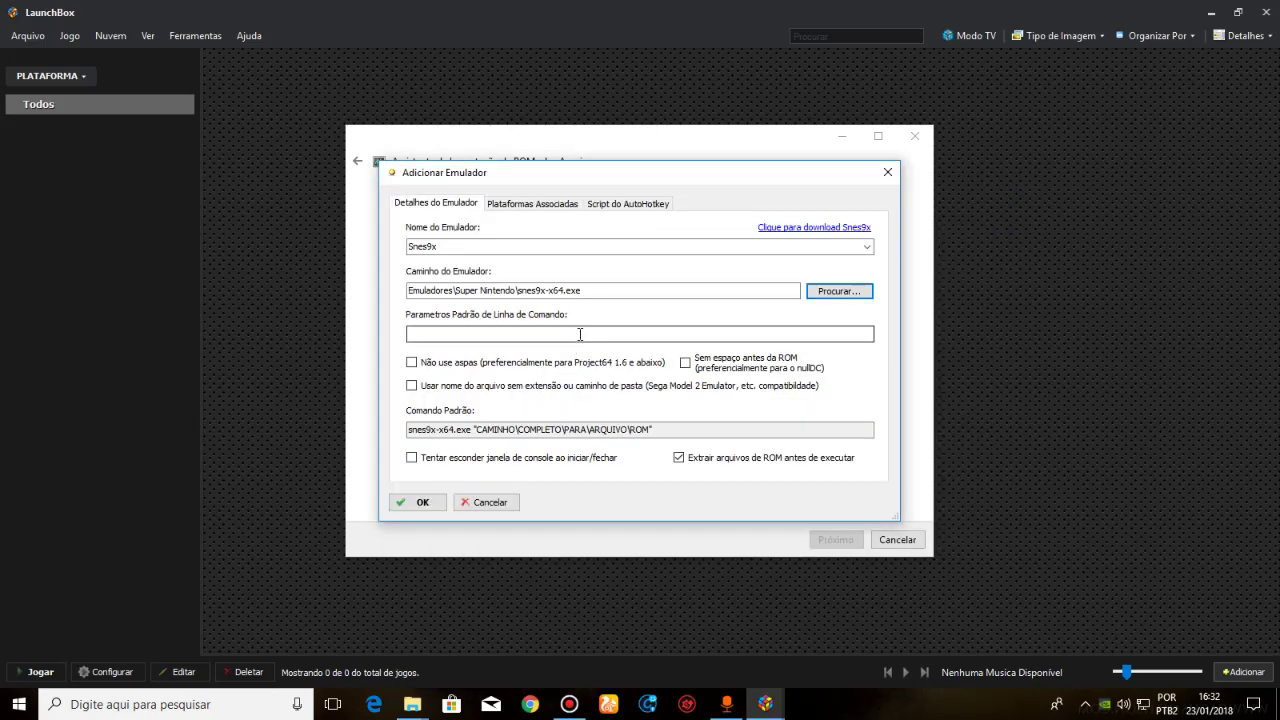
{"action": "left_click", "coordinate": [424, 510]}
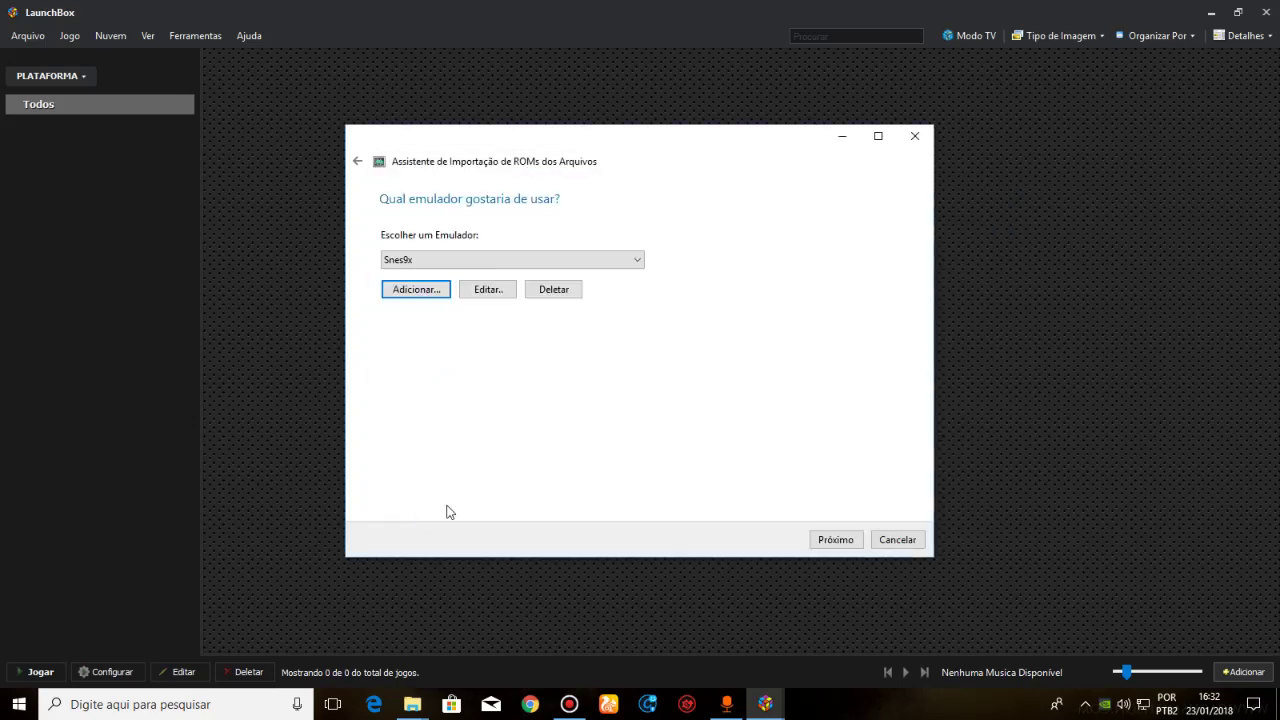
- Use the ROM files in their current location, with metadata searches in both the local database and Wikipedia
{"action": "left_click", "coordinate": [824, 540]}
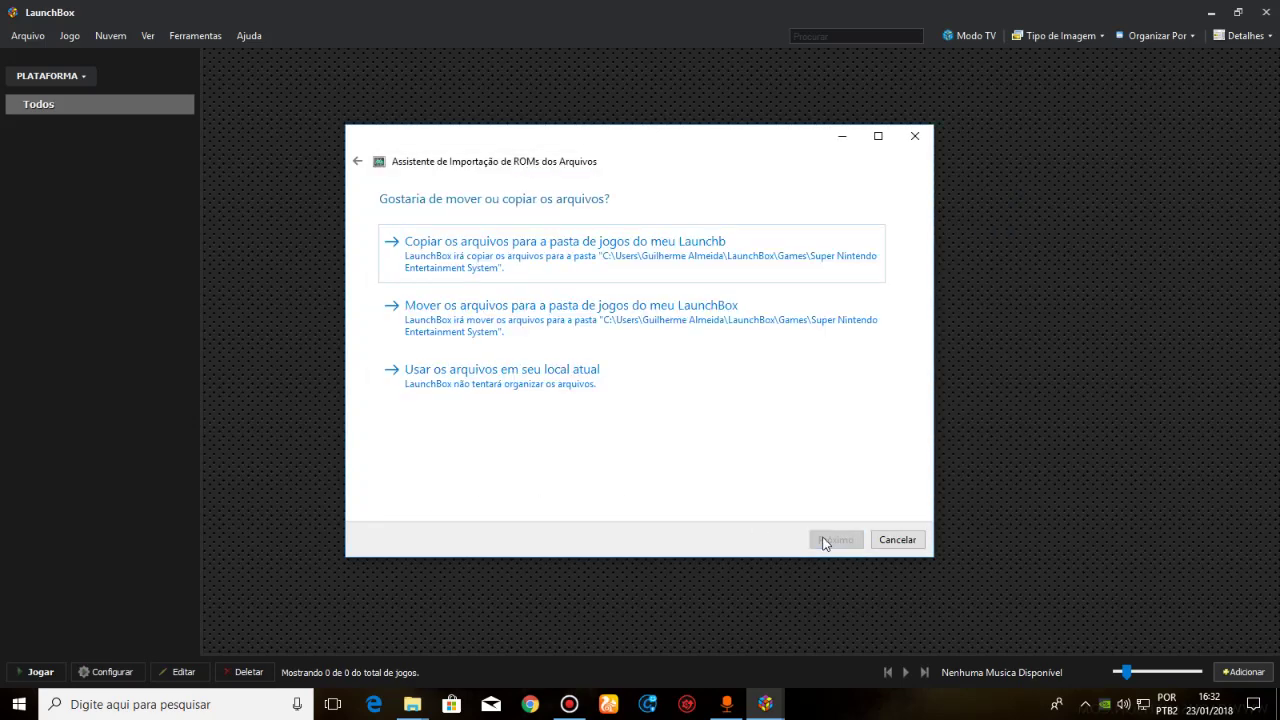
{"action": "left_click", "coordinate": [476, 384]}
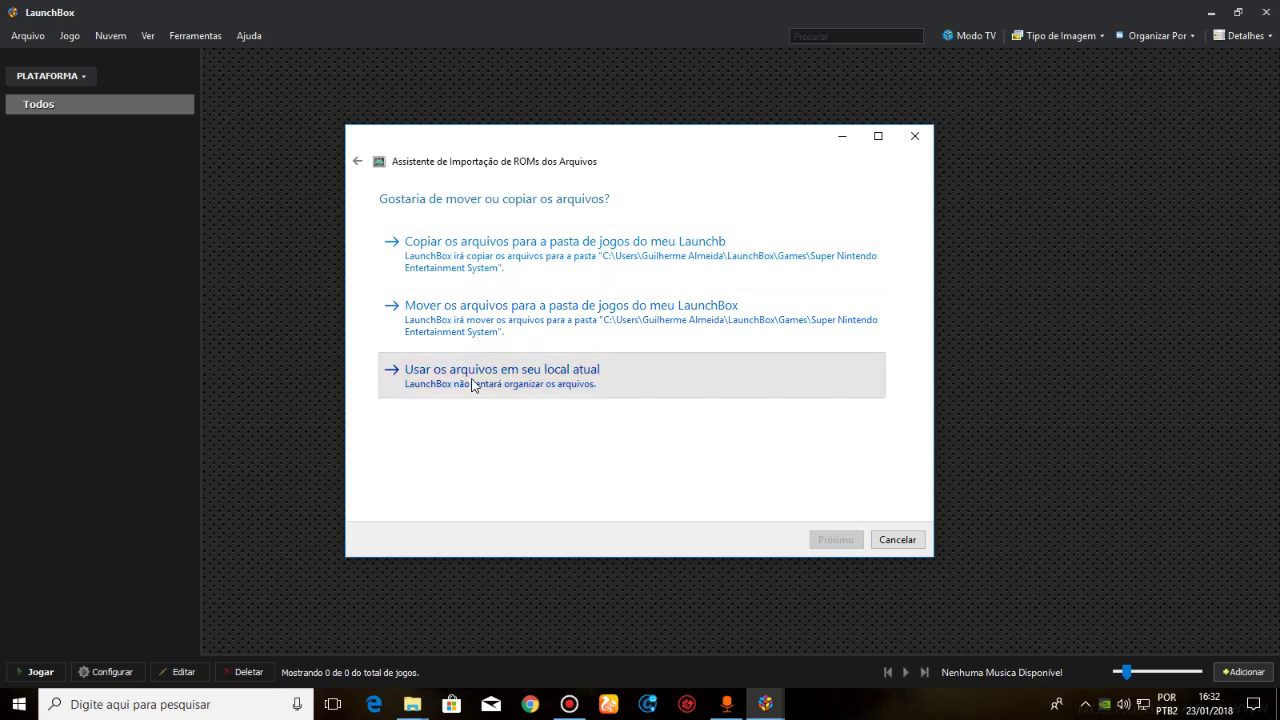
{"action": "left_click", "coordinate": [511, 262]}
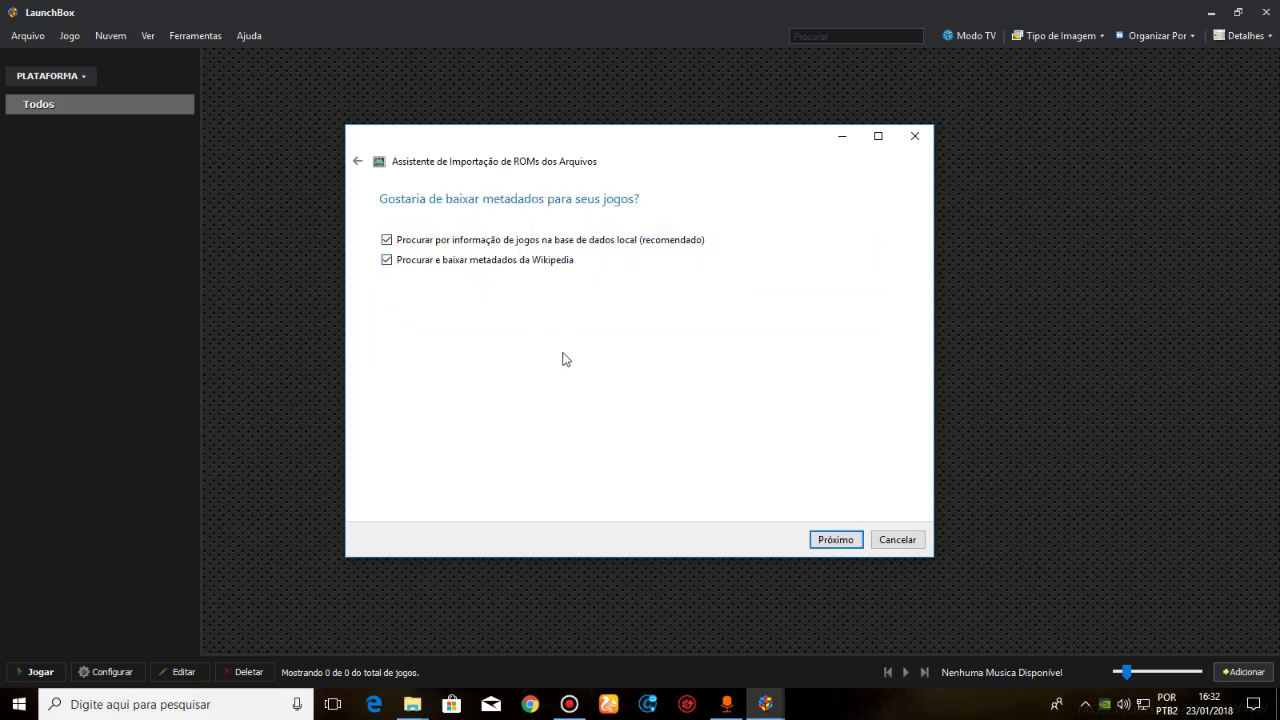
{"action": "left_click", "coordinate": [851, 537]}
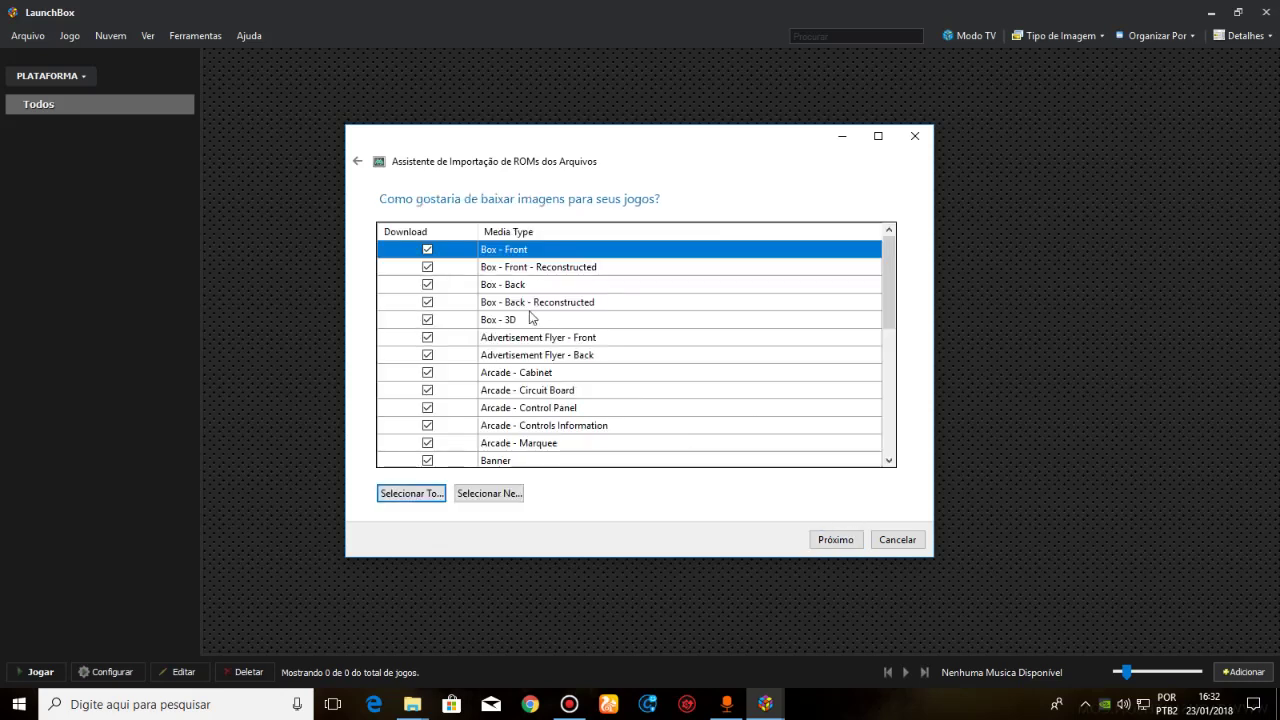
- Deselect all image types, and enable only Box - Front, Clear Logo and Fanart - Background for download
{"action": "mouse_move", "coordinate": [893, 268]}
{"action": "left_mouse_down"}
{"action": "mouse_move", "coordinate": [888, 395]}
{"action": "mouse_move", "coordinate": [889, 262]}
{"action": "left_mouse_up"}
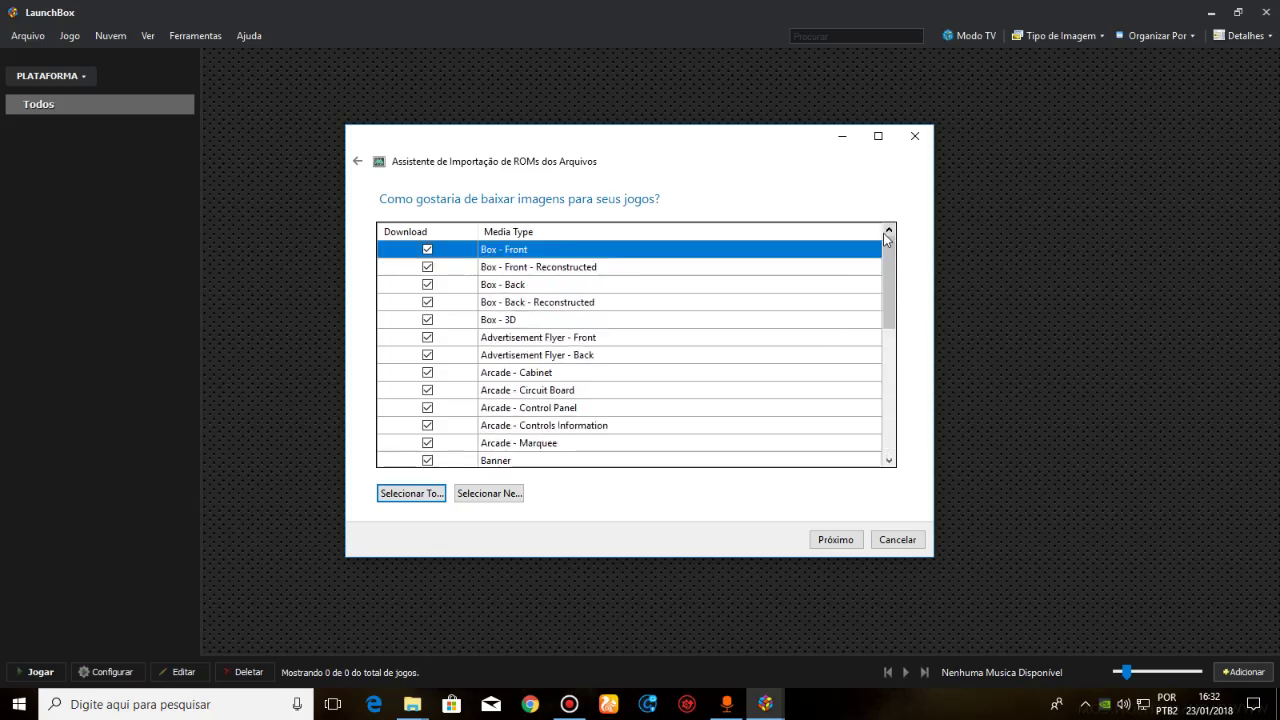
{"action": "left_click", "coordinate": [516, 494]}
{"action": "left_click", "coordinate": [427, 249]}
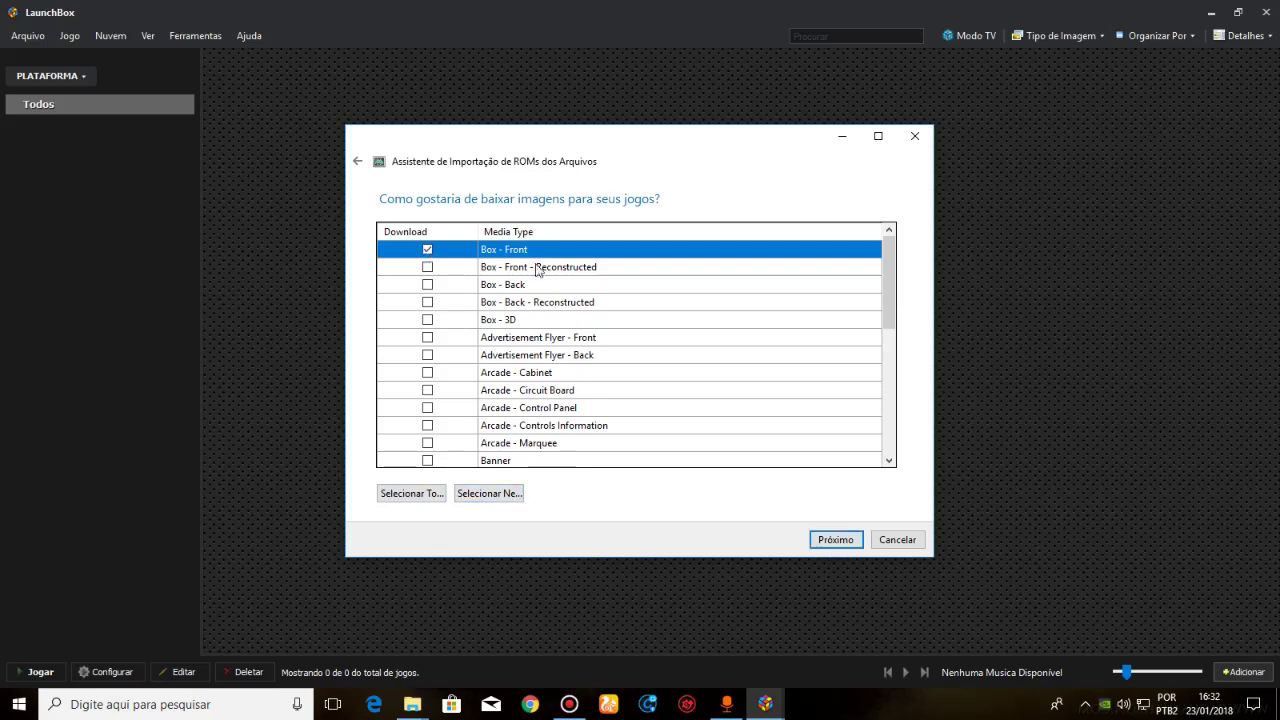
{"action": "left_click_drag", "start_coordinate": [894, 277], "coordinate": [898, 346]}
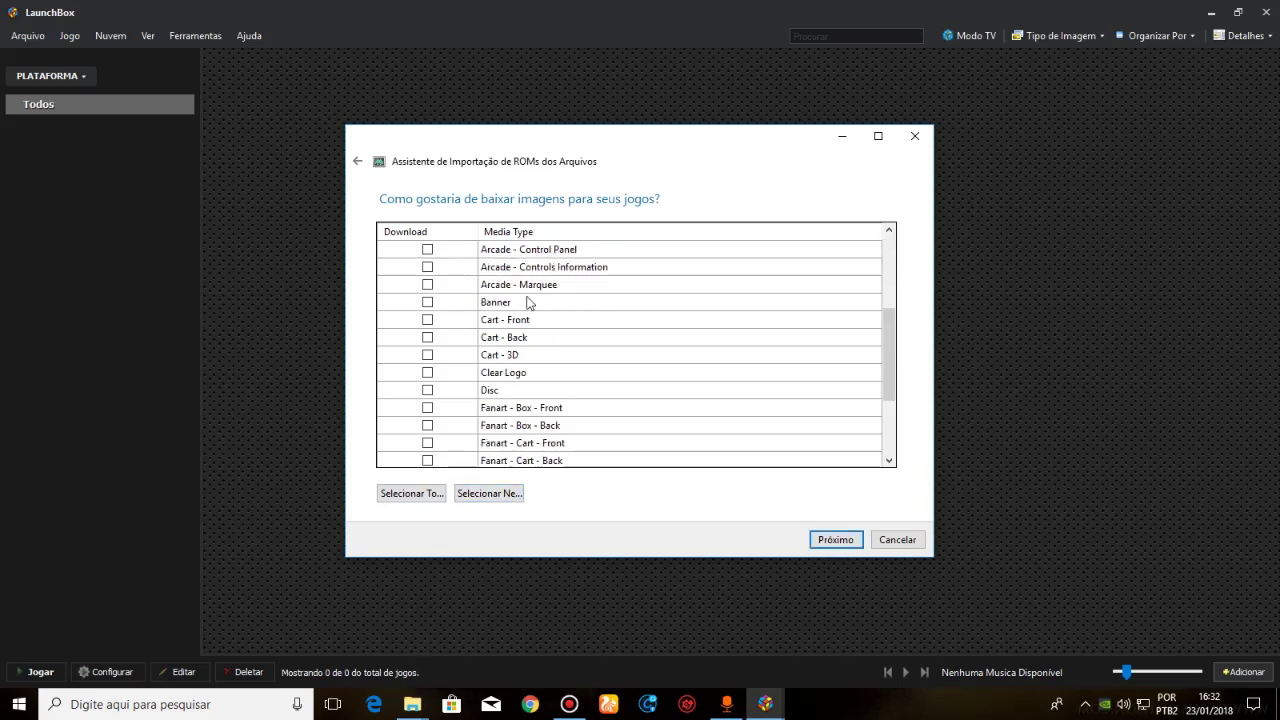
{"action": "left_click", "coordinate": [427, 373]}
{"action": "mouse_move", "coordinate": [889, 371]}
{"action": "left_mouse_down"}
{"action": "mouse_move", "coordinate": [888, 395]}
{"action": "mouse_move", "coordinate": [893, 385]}
{"action": "left_mouse_up"}
{"action": "left_click", "coordinate": [428, 373]}
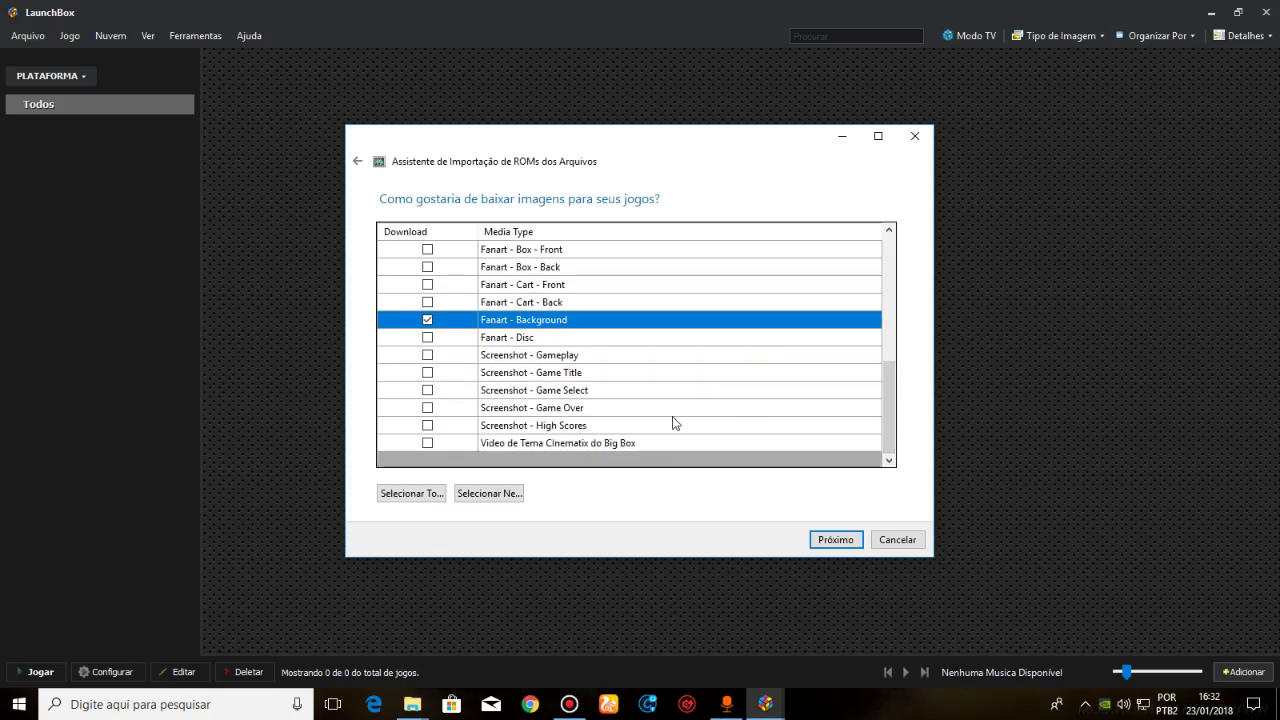
- Also enable the Gameplay, Game Title, Game Select, Game Over and High Scores screenshots for download, and accept the image selection
{"action": "left_click", "coordinate": [428, 355]}
{"action": "left_click", "coordinate": [428, 372]}
{"action": "left_click", "coordinate": [428, 390]}
{"action": "left_click", "coordinate": [428, 407]}
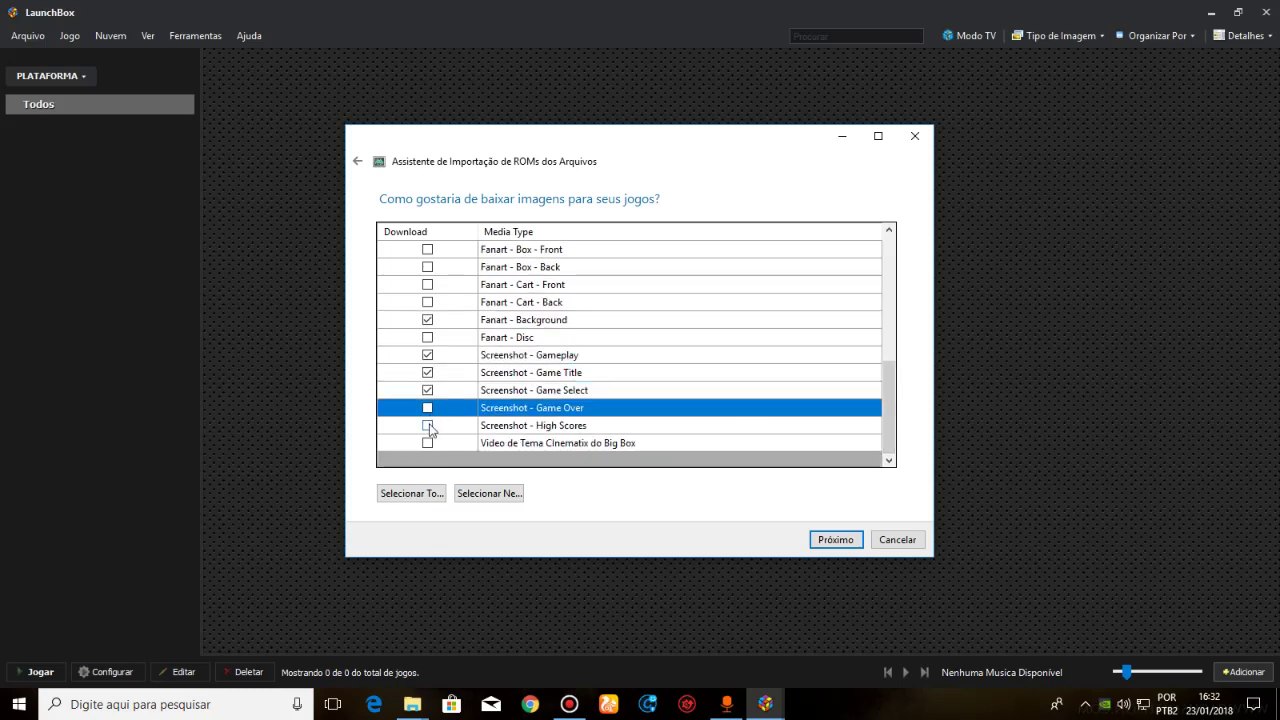
{"action": "left_click", "coordinate": [429, 427]}
{"action": "left_click", "coordinate": [429, 427]}
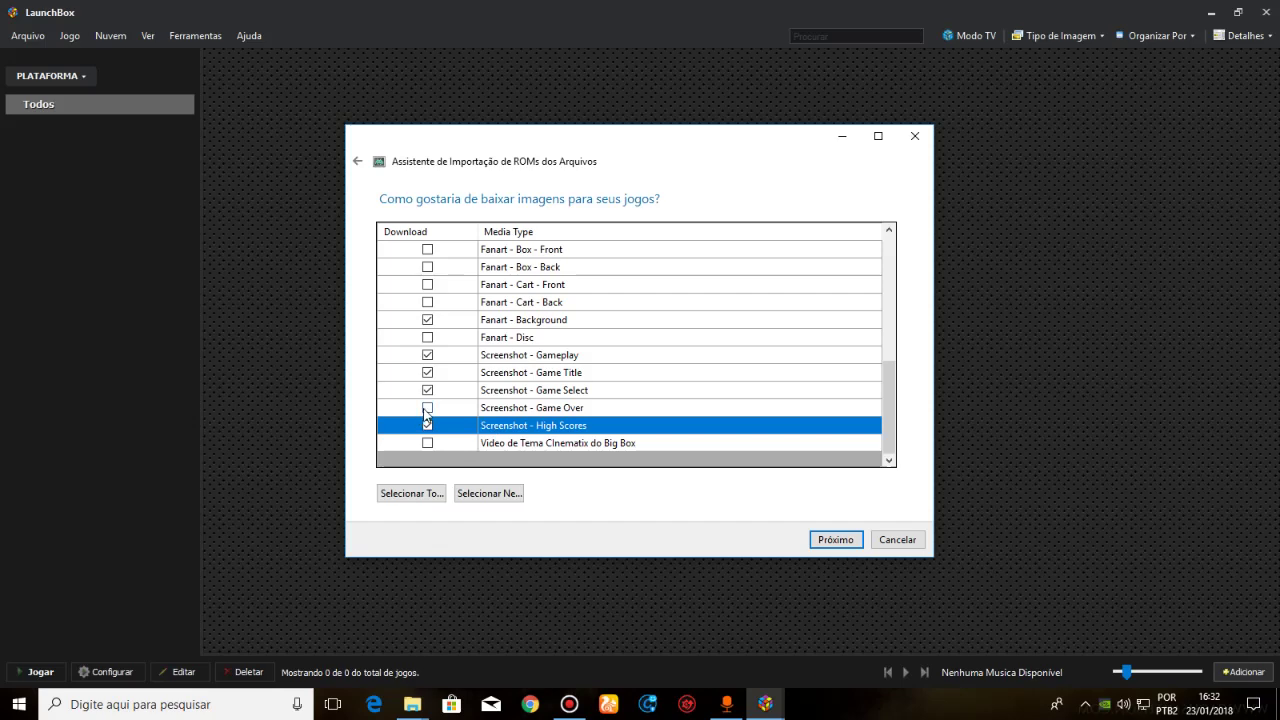
{"action": "left_click", "coordinate": [427, 408]}
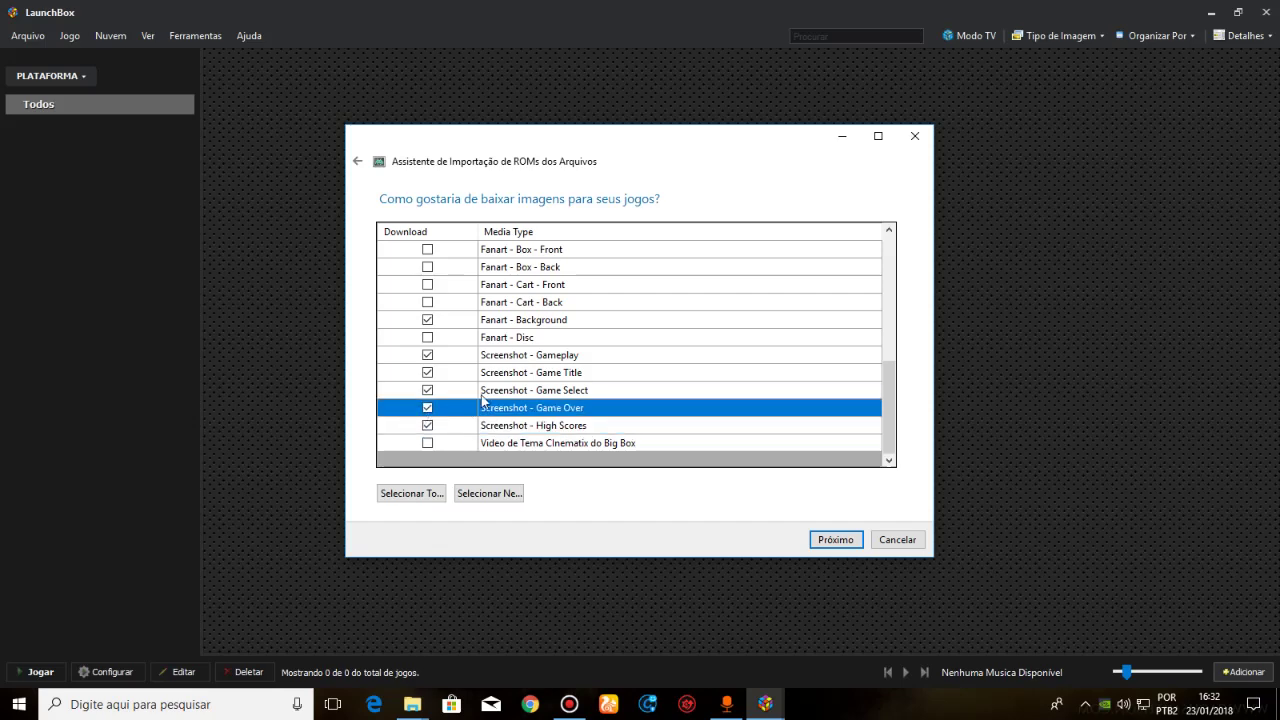
{"action": "left_click", "coordinate": [848, 540]}
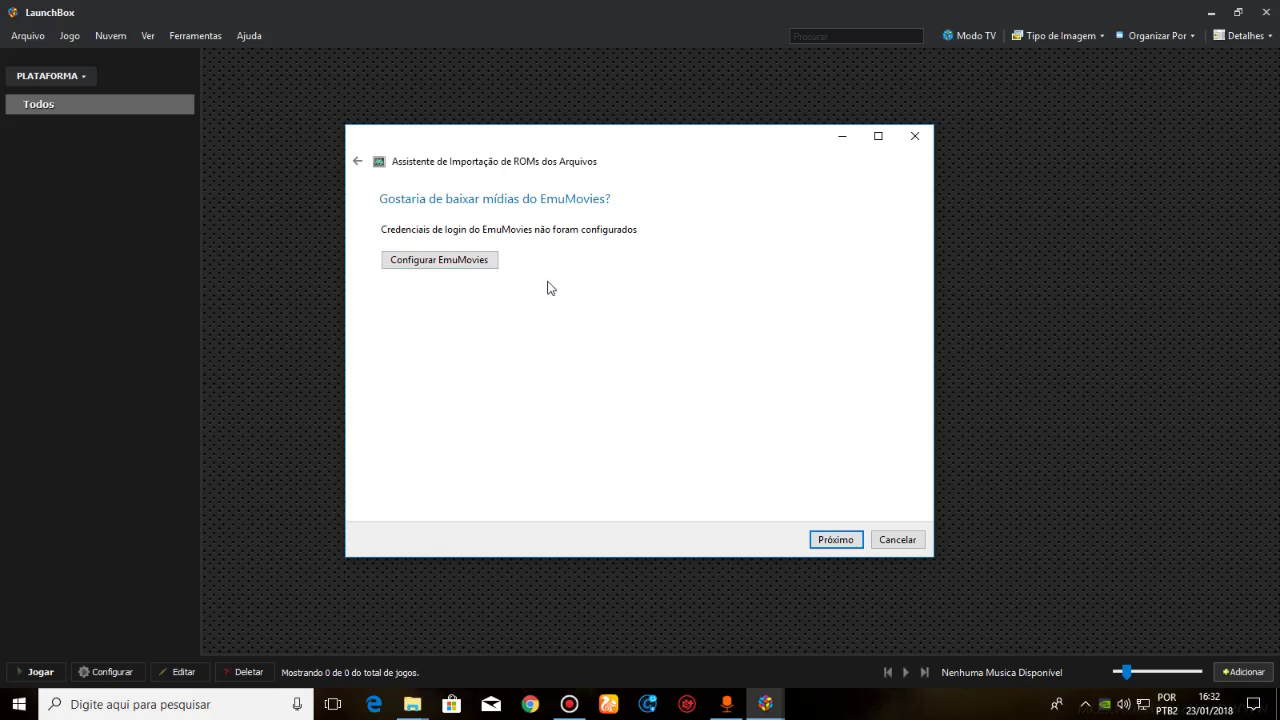
- Skip the EmuMovies setup, leave all custom import options unchecked, and complete the import of Super Bomberman
{"action": "left_click", "coordinate": [818, 540]}
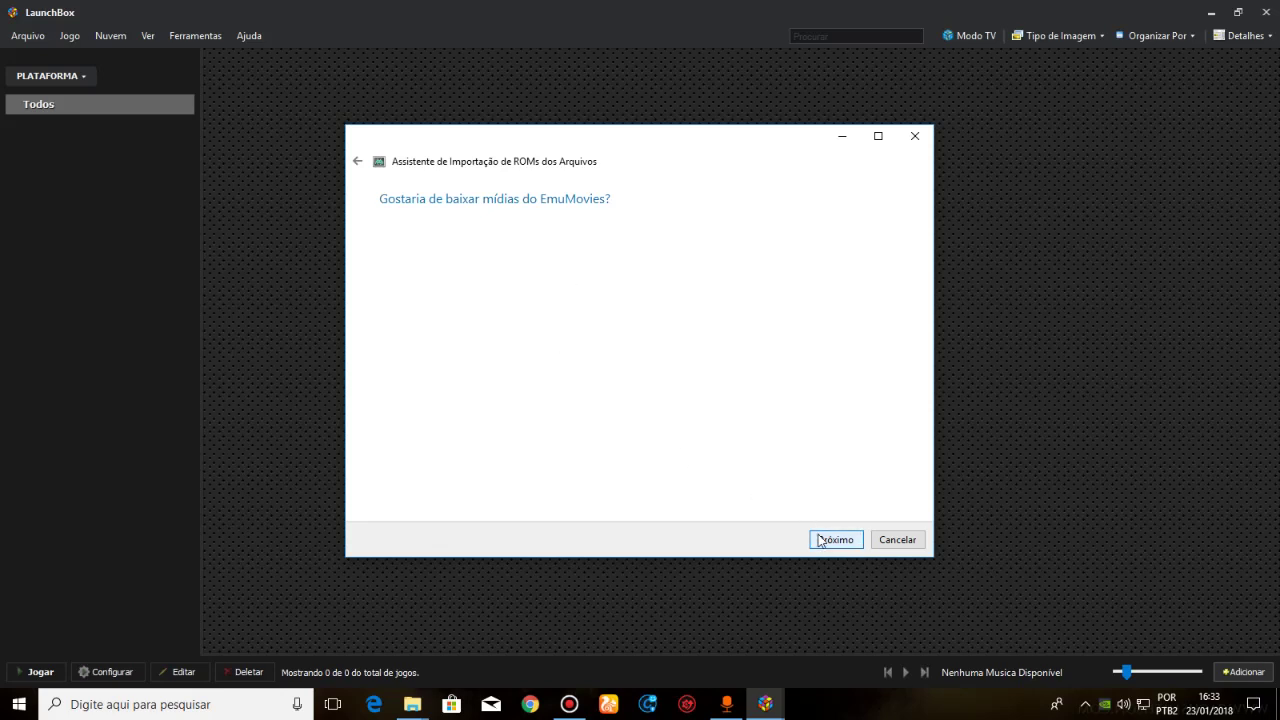
{"action": "left_click", "coordinate": [445, 304]}
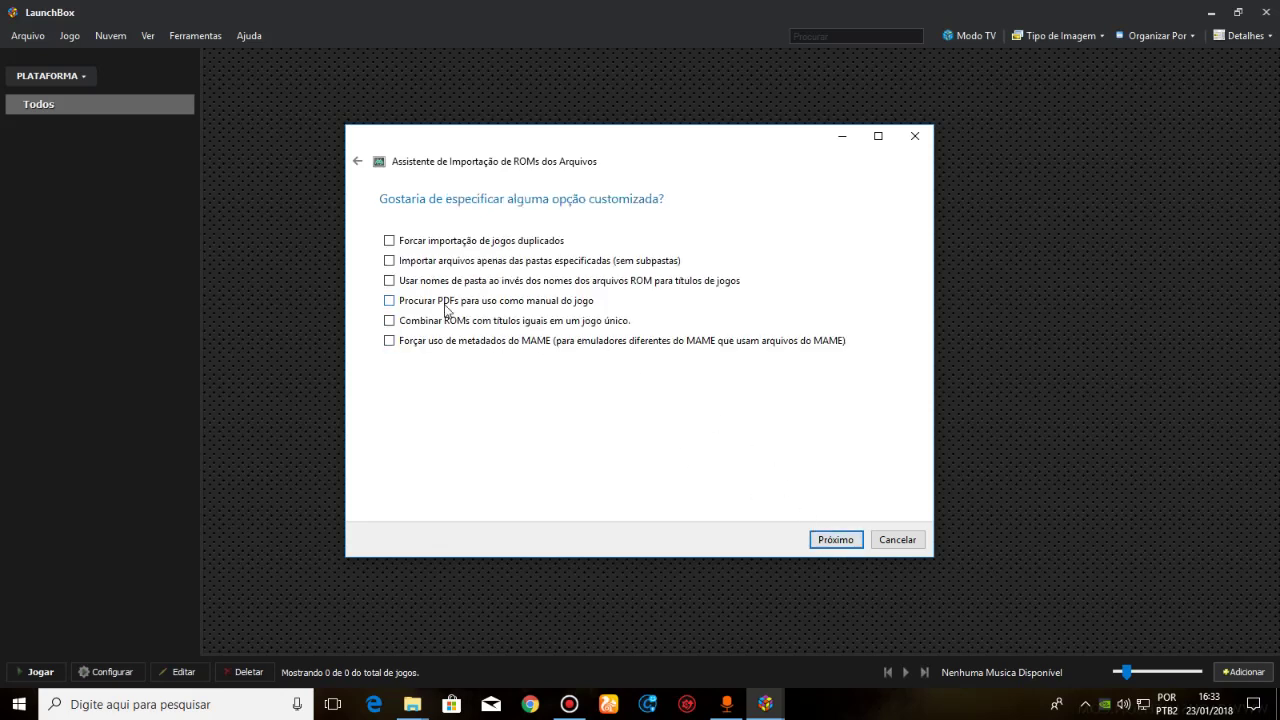
{"action": "left_click", "coordinate": [836, 541]}
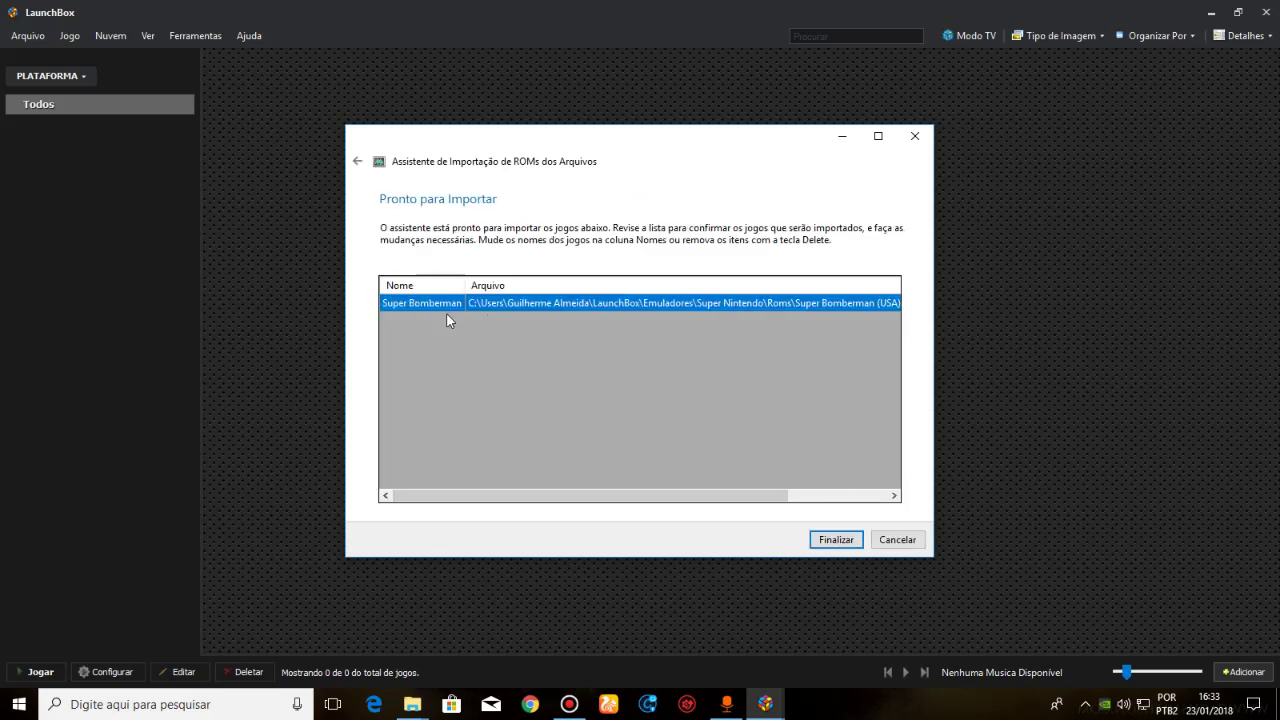
{"action": "left_click", "coordinate": [837, 540]}
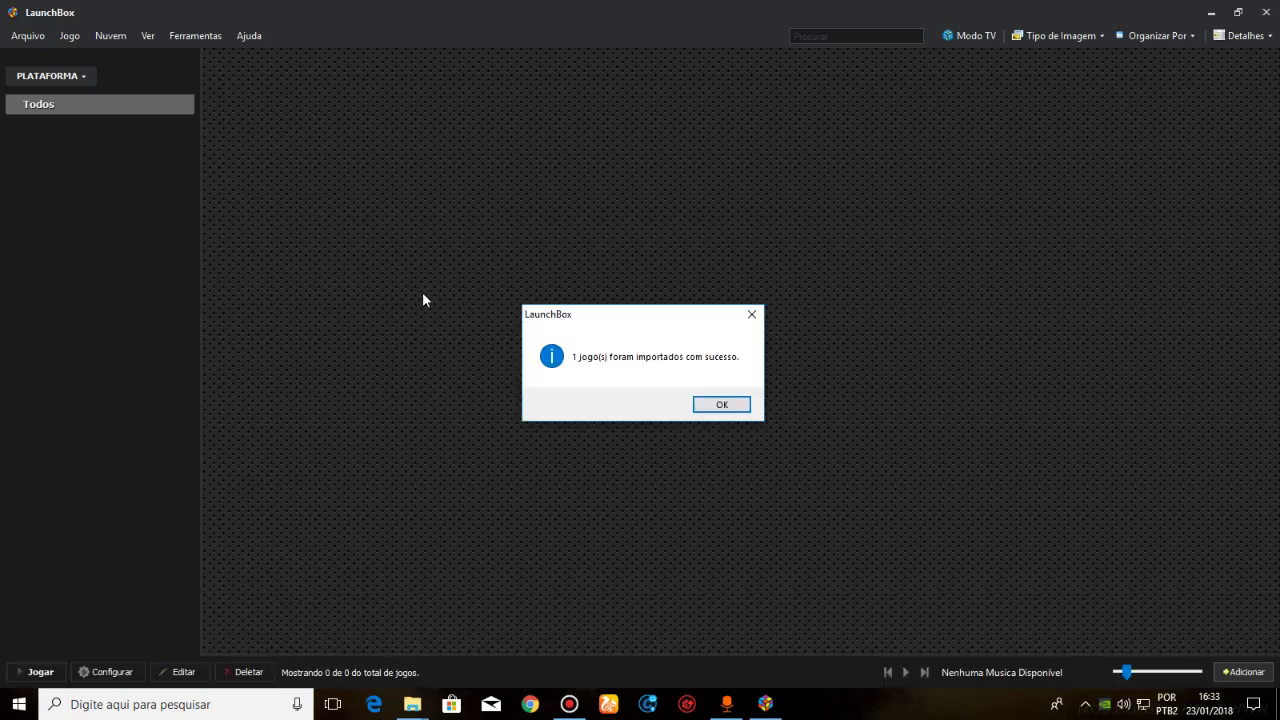
{"action": "left_click", "coordinate": [716, 405]}
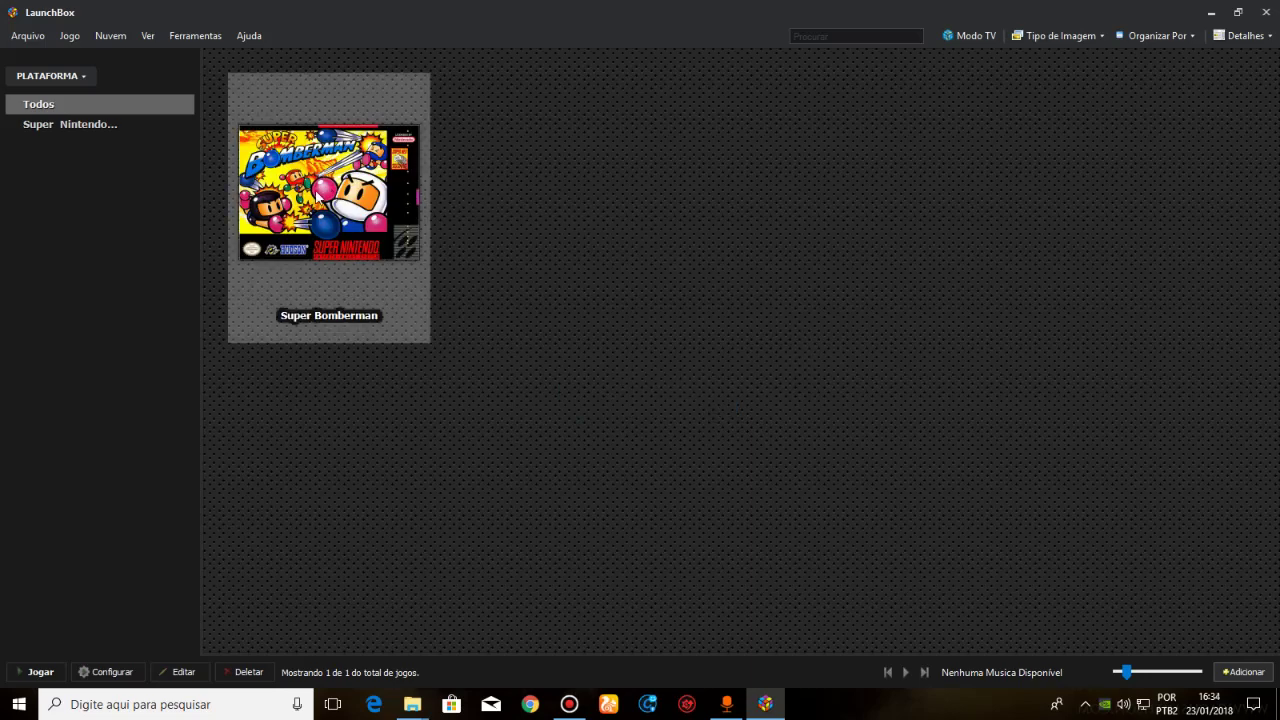
- Show the details of Super Bomberman and look through its metadata, screenshots and fanart
{"action": "left_click", "coordinate": [345, 210]}
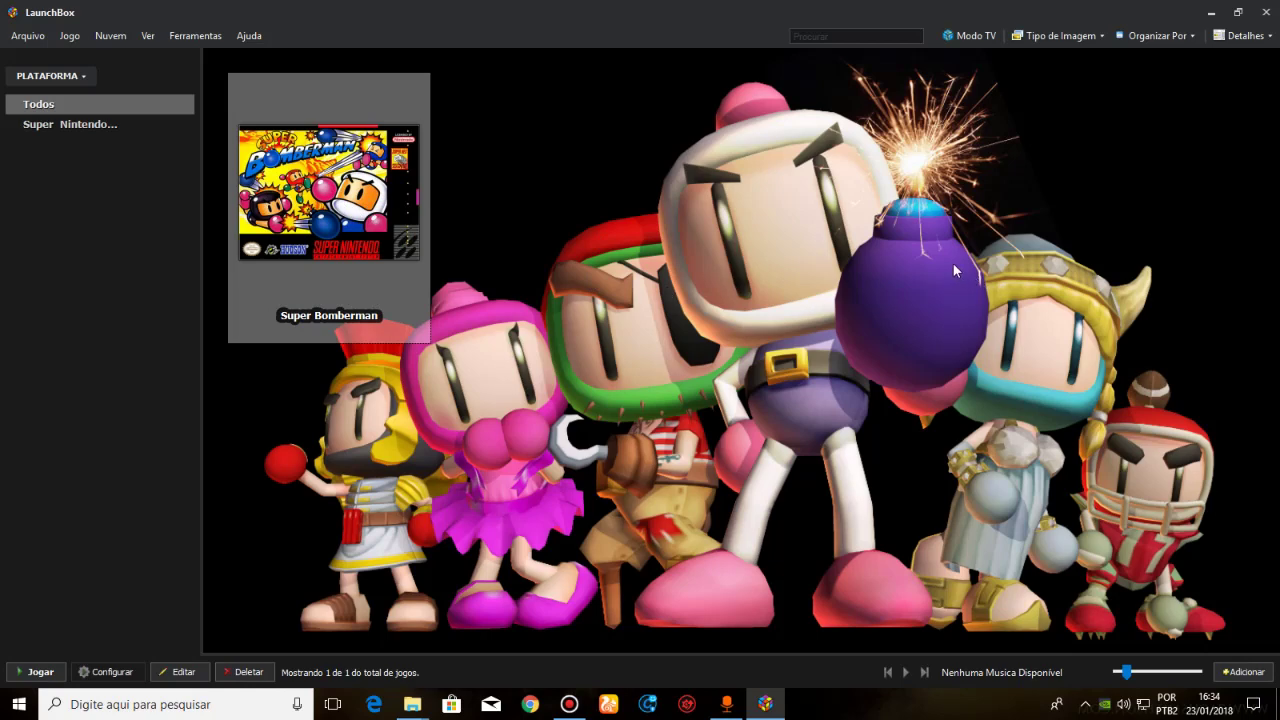
{"action": "left_click", "coordinate": [1245, 36]}
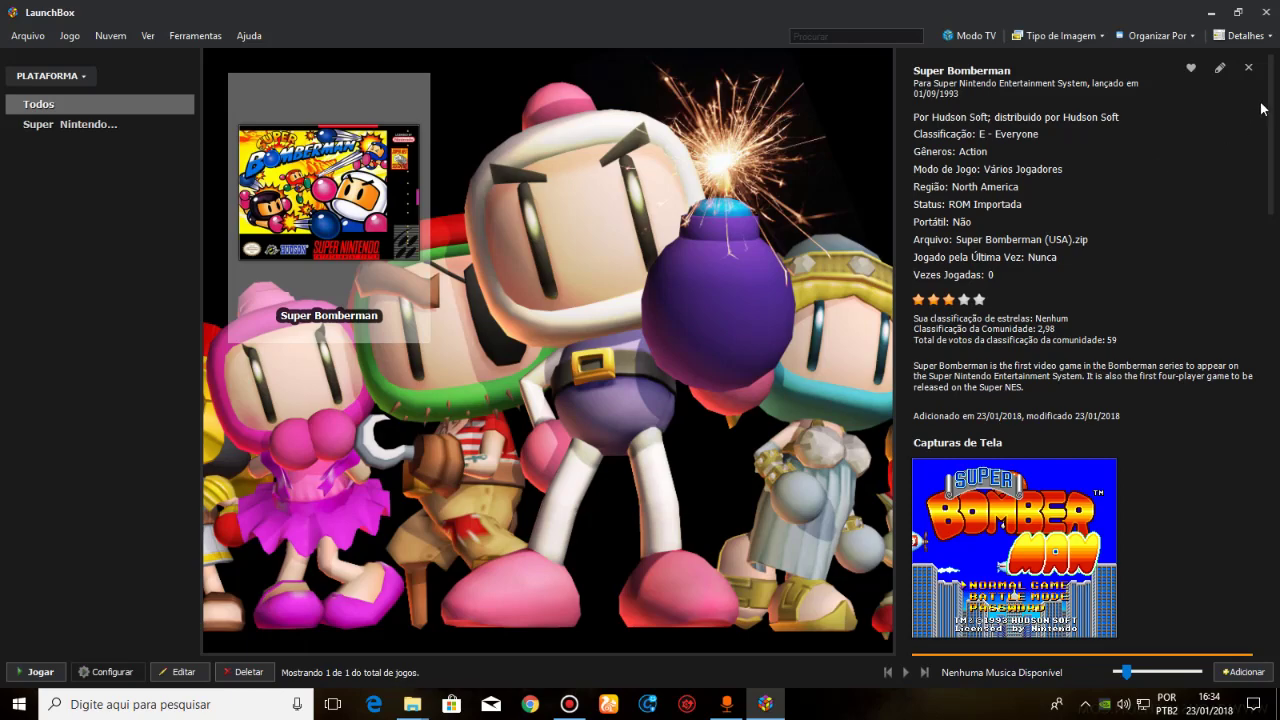
{"action": "mouse_move", "coordinate": [1270, 95]}
{"action": "left_mouse_down"}
{"action": "mouse_move", "coordinate": [1270, 580]}
{"action": "mouse_move", "coordinate": [1277, 75]}
{"action": "left_mouse_up"}
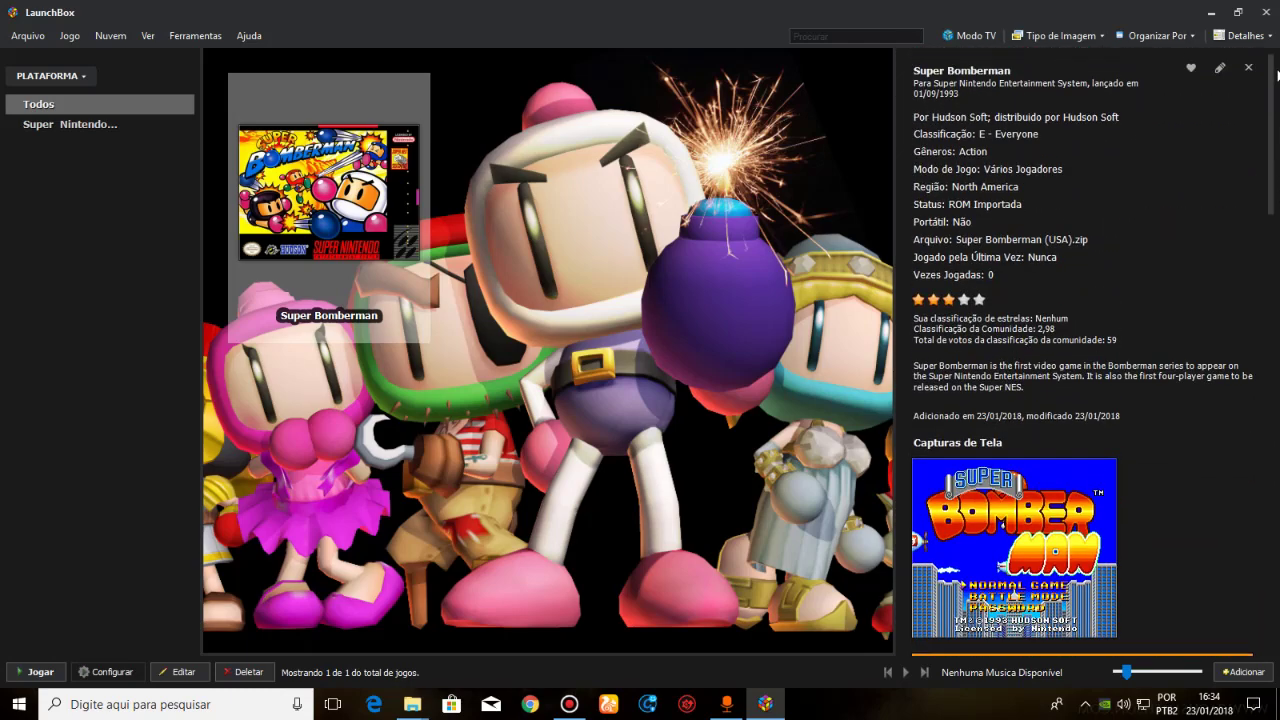
{"action": "scroll", "coordinate": [1050, 200], "scroll_direction": "down", "scroll_amount": 1}
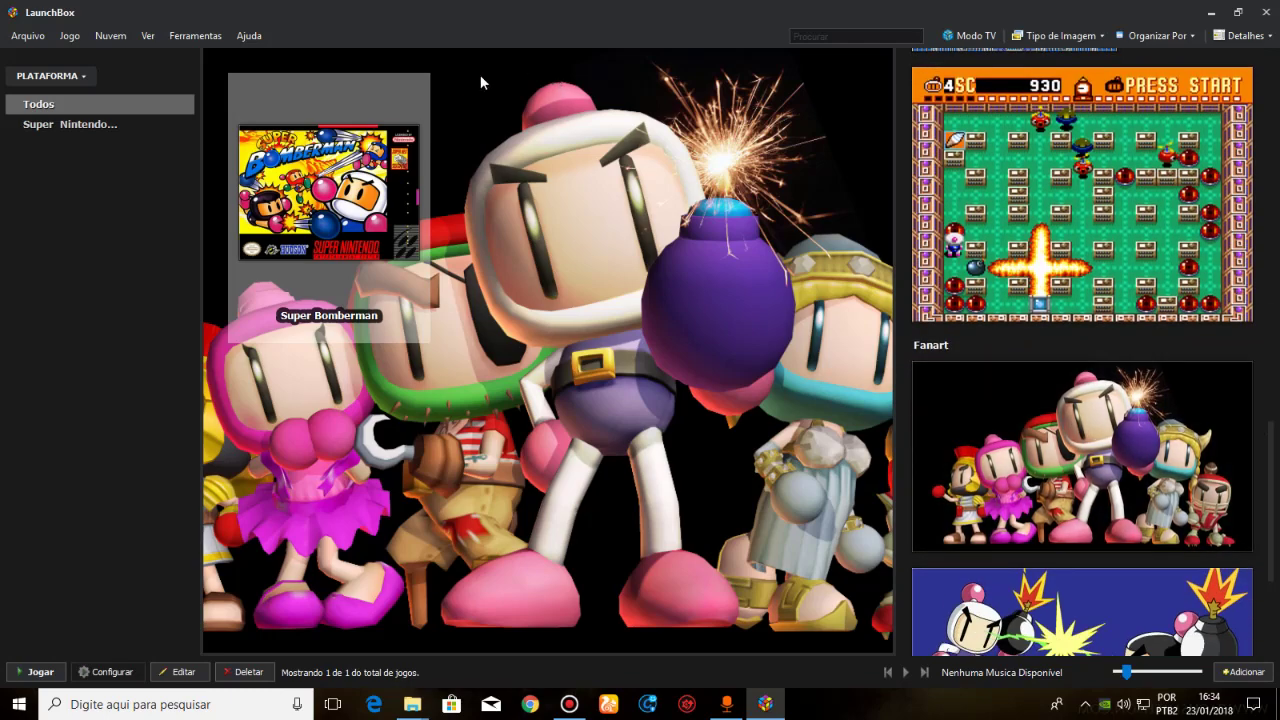
- Launch Super Bomberman from the game library and open the Windows volume mixer
{"action": "double_click", "coordinate": [345, 170]}
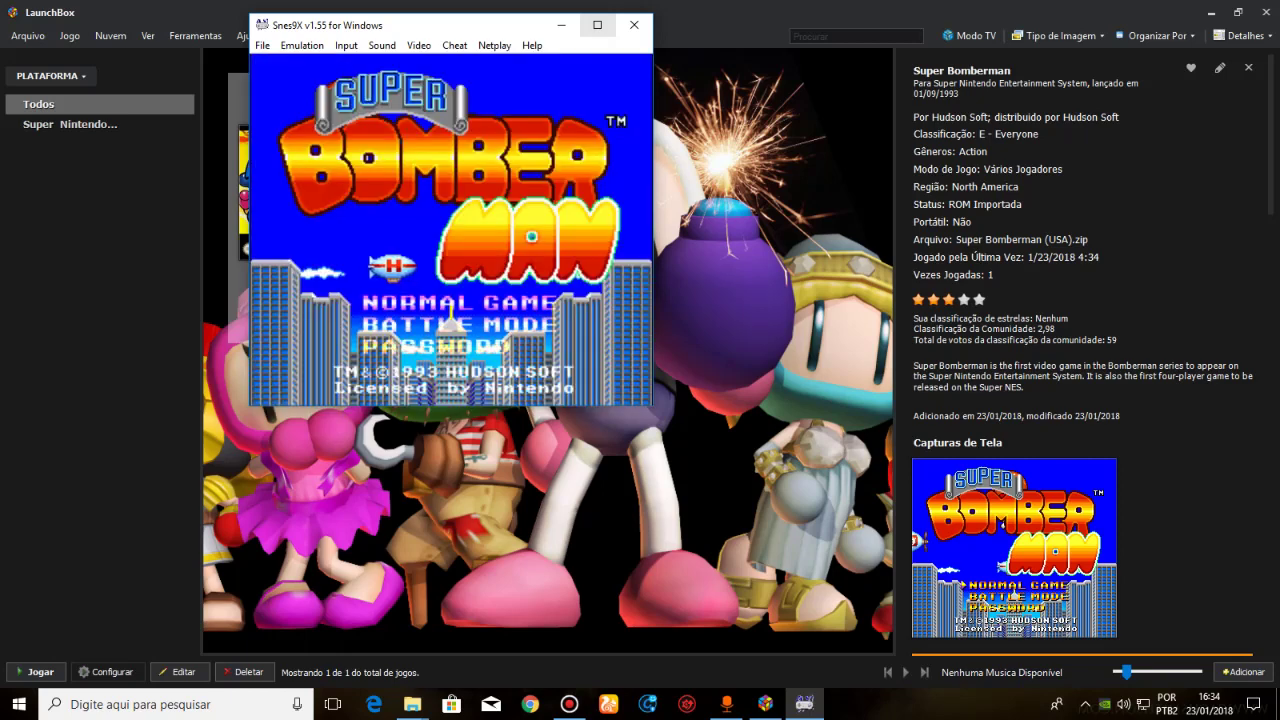
{"action": "right_click", "coordinate": [1126, 705]}
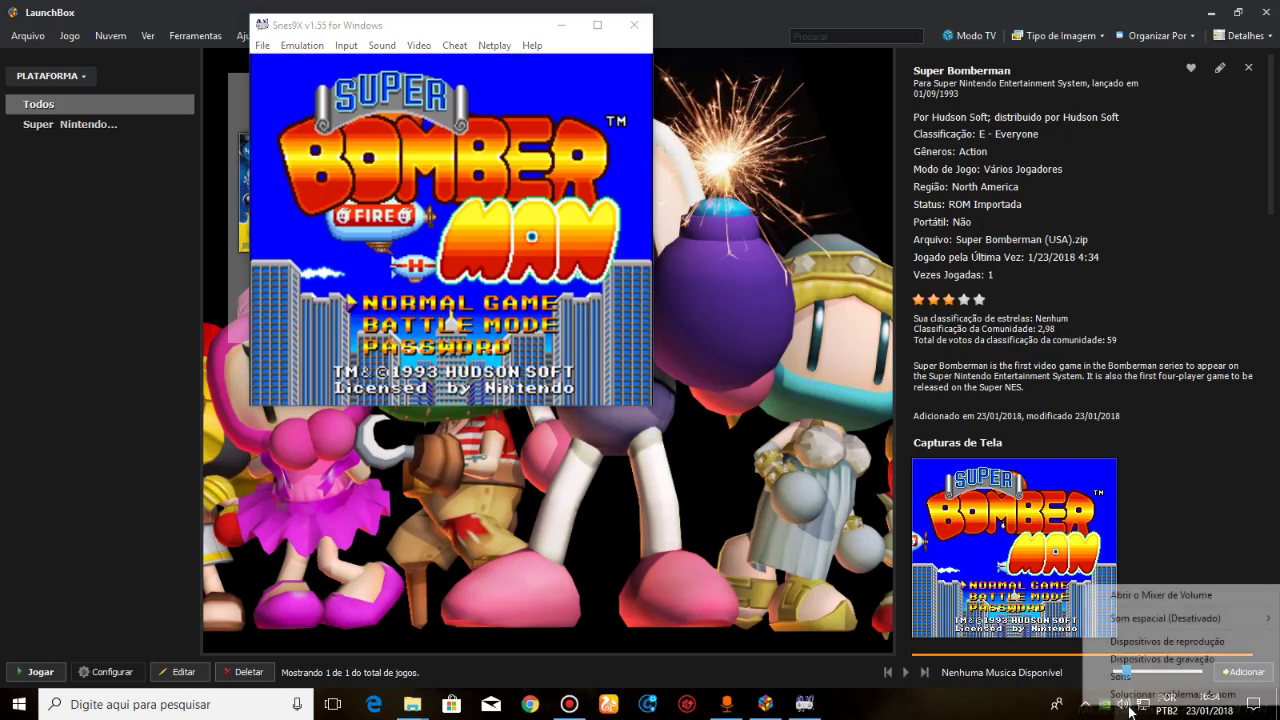
{"action": "mouse_move", "coordinate": [1165, 625]}
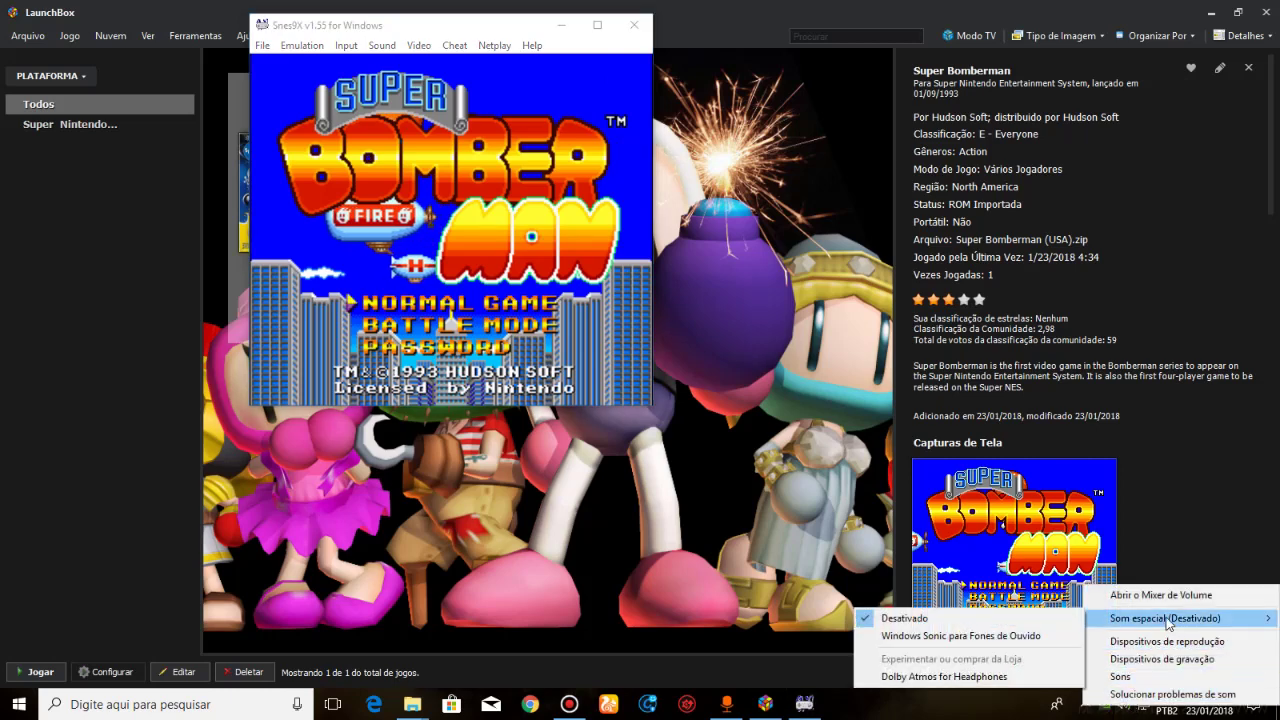
{"action": "left_click", "coordinate": [1160, 596]}
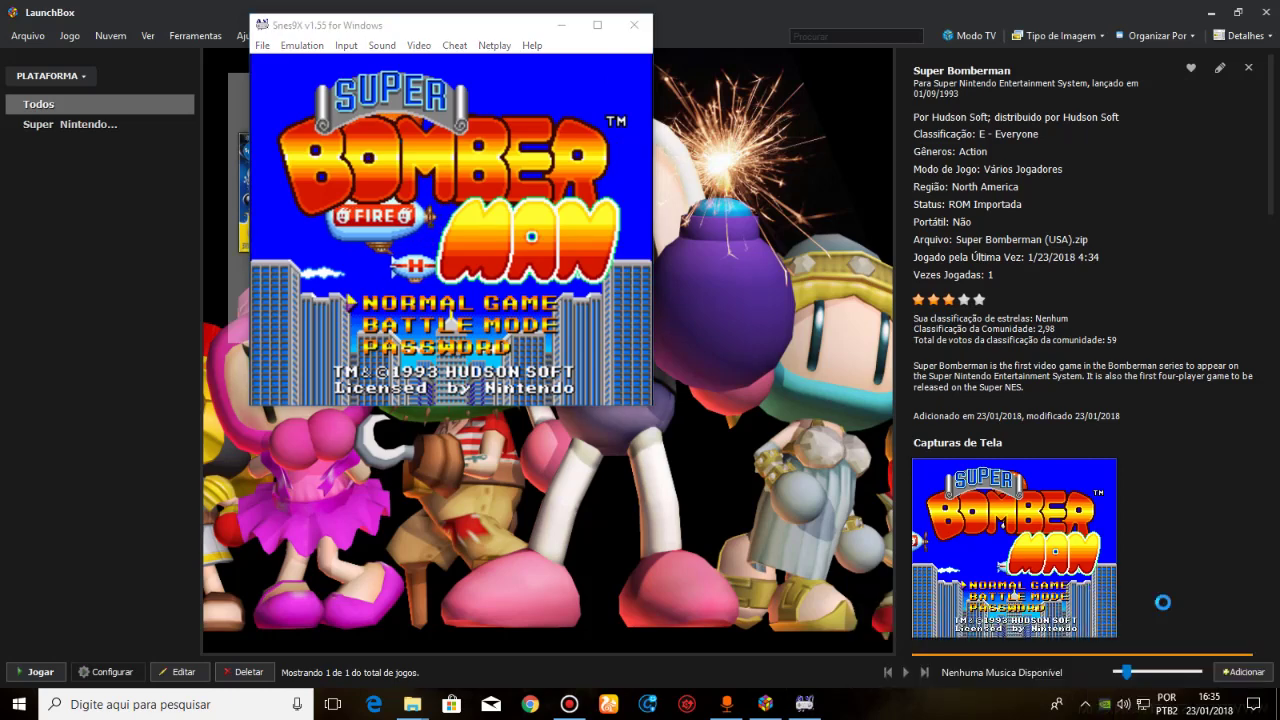